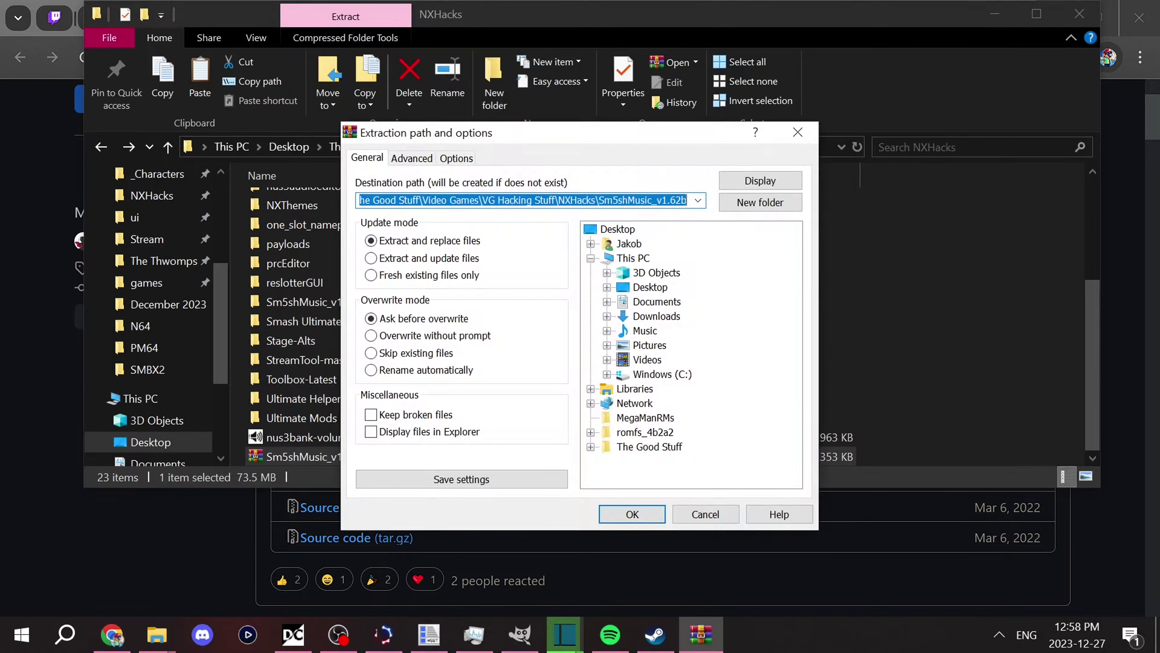
Extract the selected archive to a Sm5shMusic_v1.62b folder and open its Sm5shMusic_ForTutorial subfolder.
key(Return)
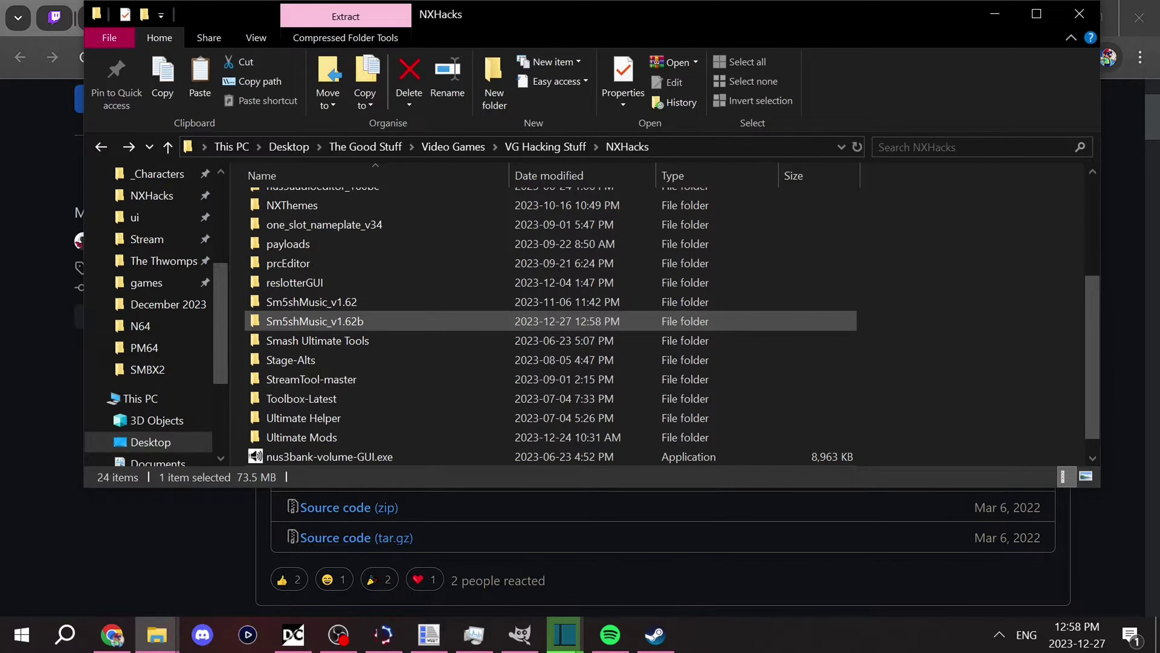
scroll(333, 306, down, 1)
double_click(315, 302)
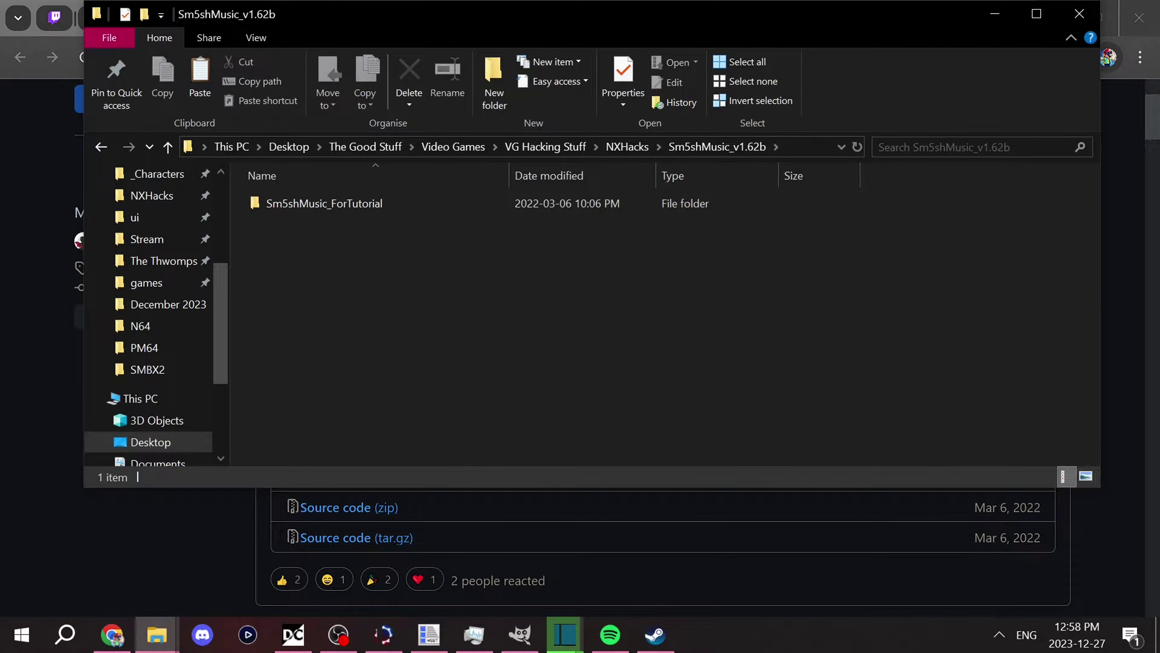
key(alt+Left)
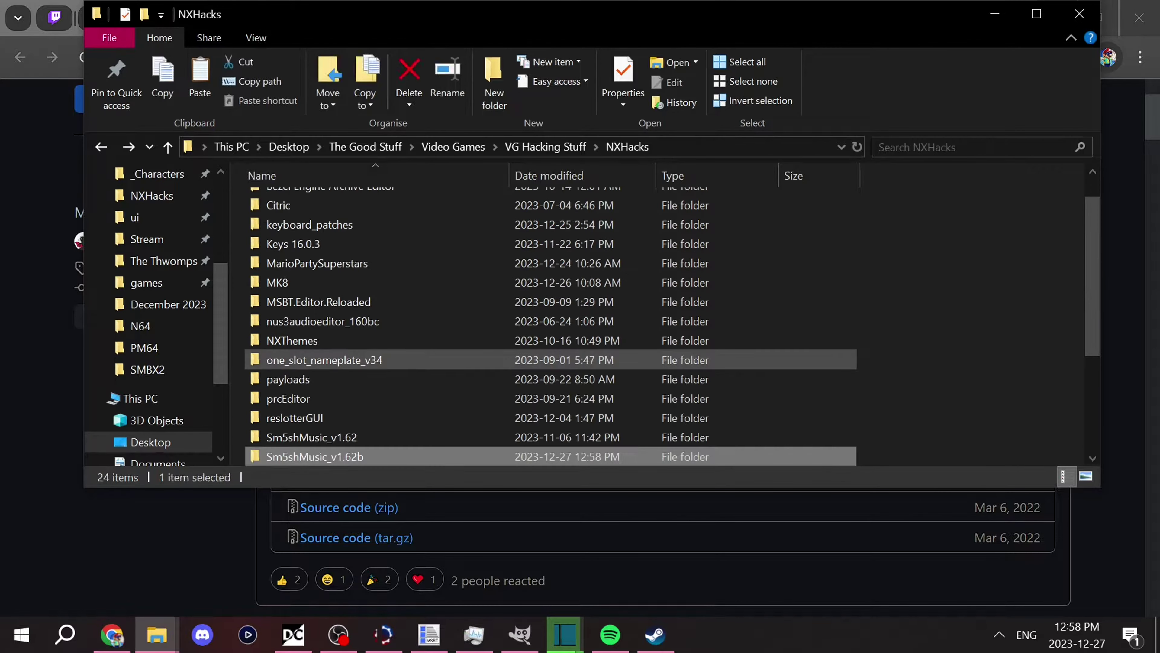
double_click(315, 435)
key(alt+Left)
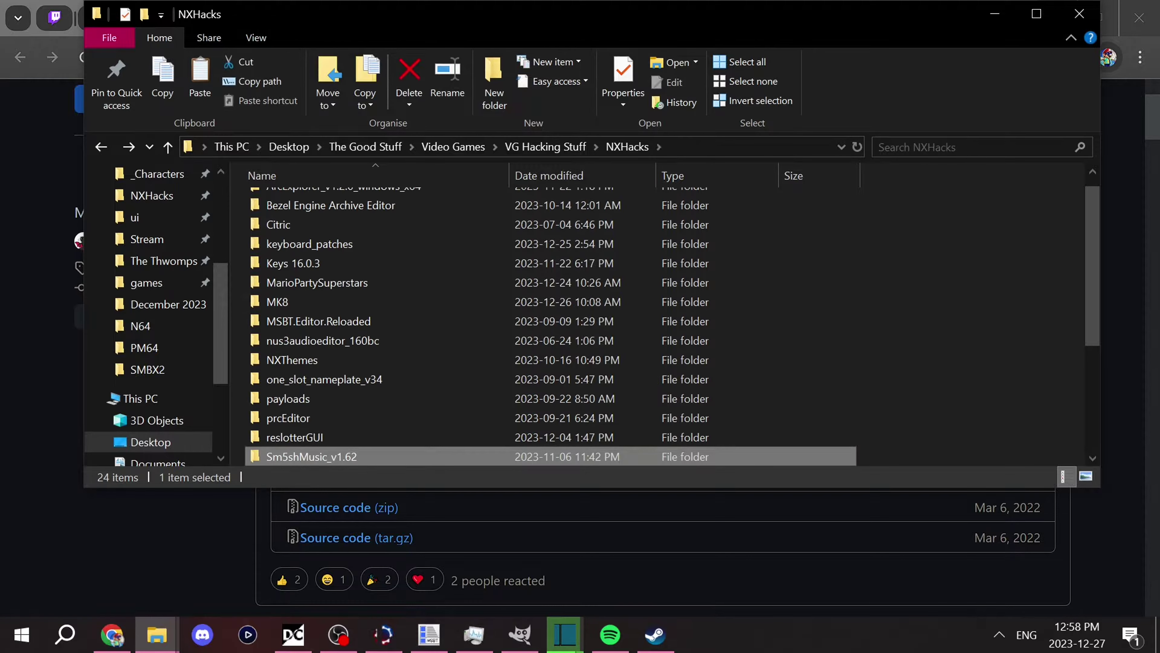
key(alt+Left)
double_click(315, 204)
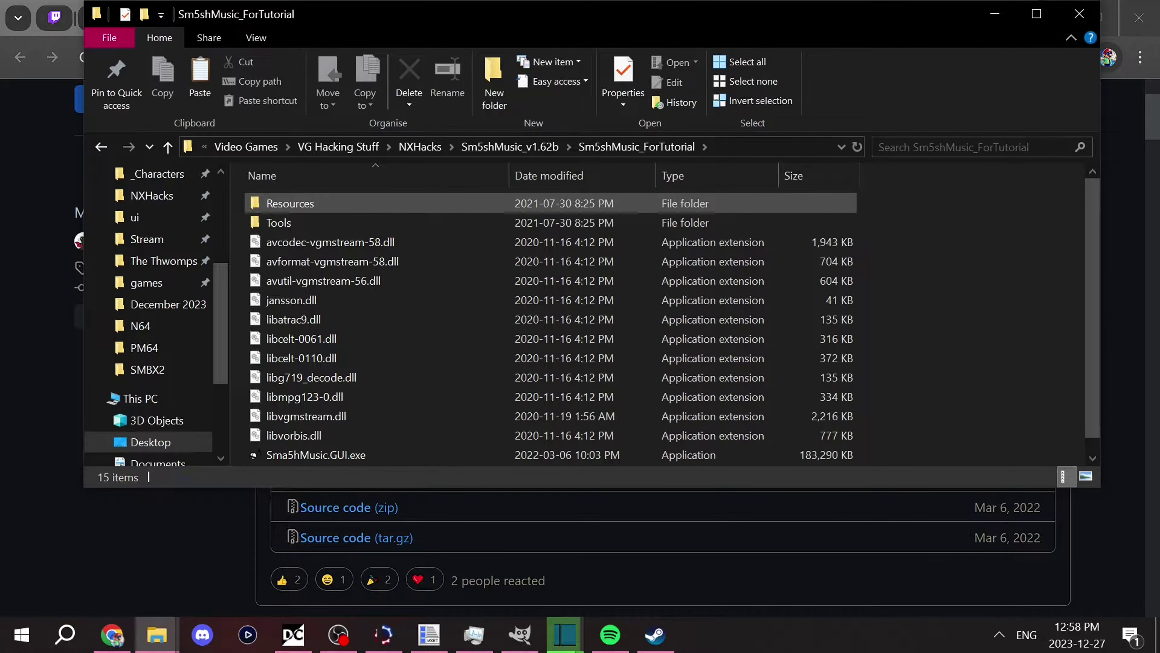
Open the Resources folder and check the contents of its Game subfolder.
double_click(292, 203)
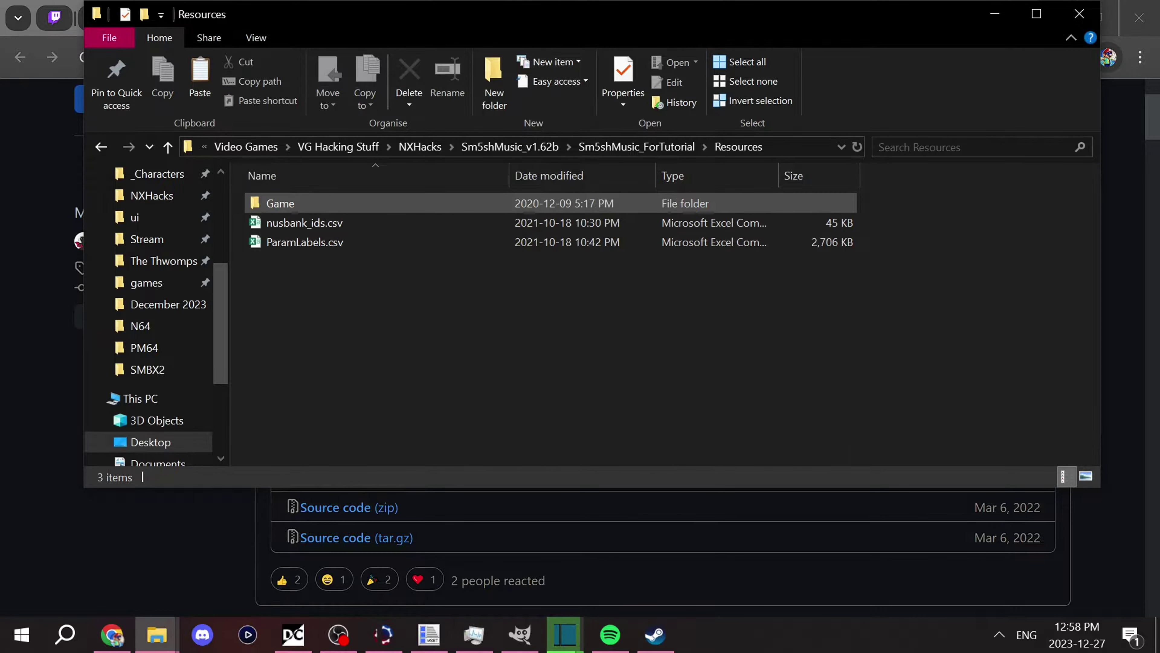
double_click(293, 203)
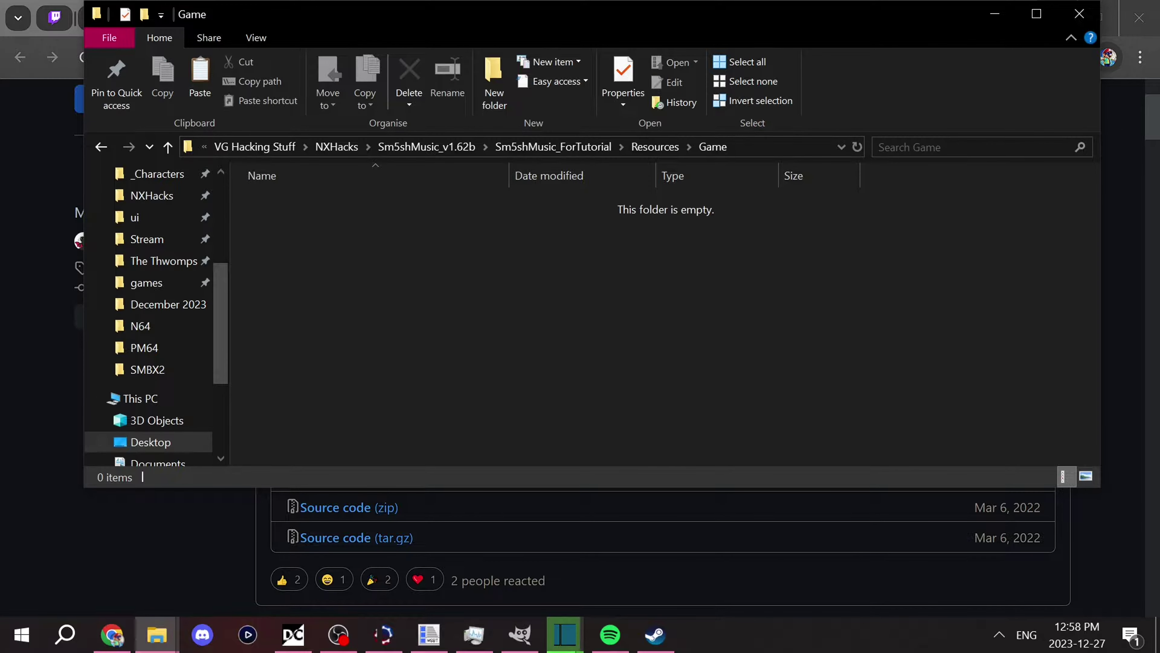
key(alt+Left)
Switch to Chrome and download Resources.zip from the Dropbox page into the Resources folder.
key(alt+Tab)
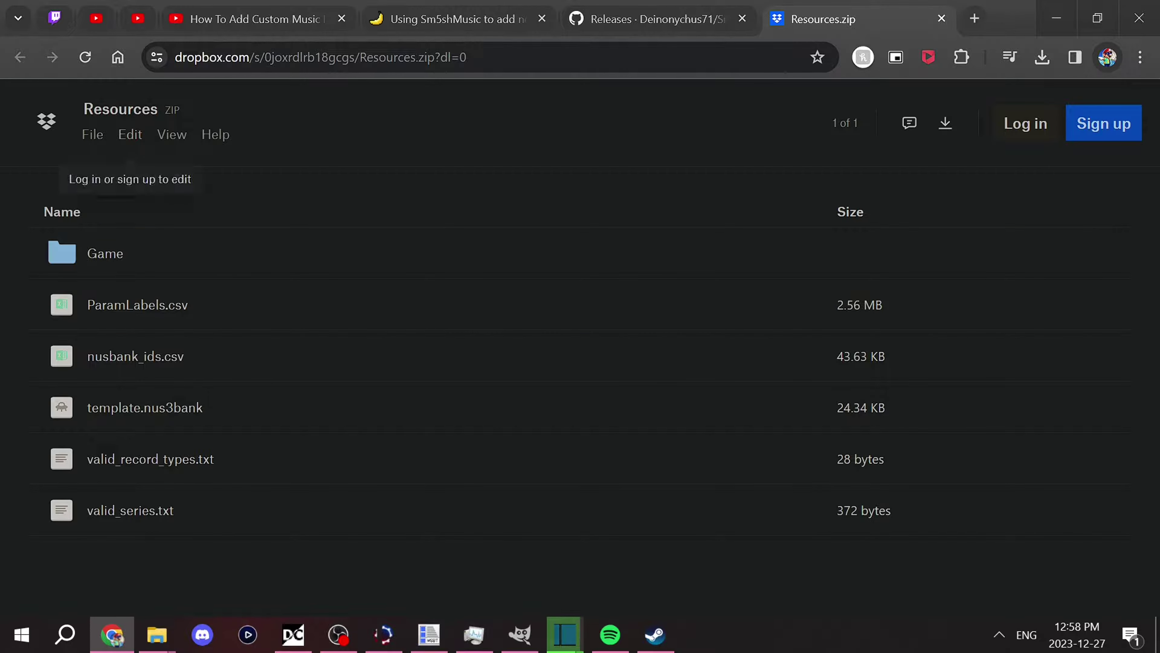
click(92, 135)
click(128, 251)
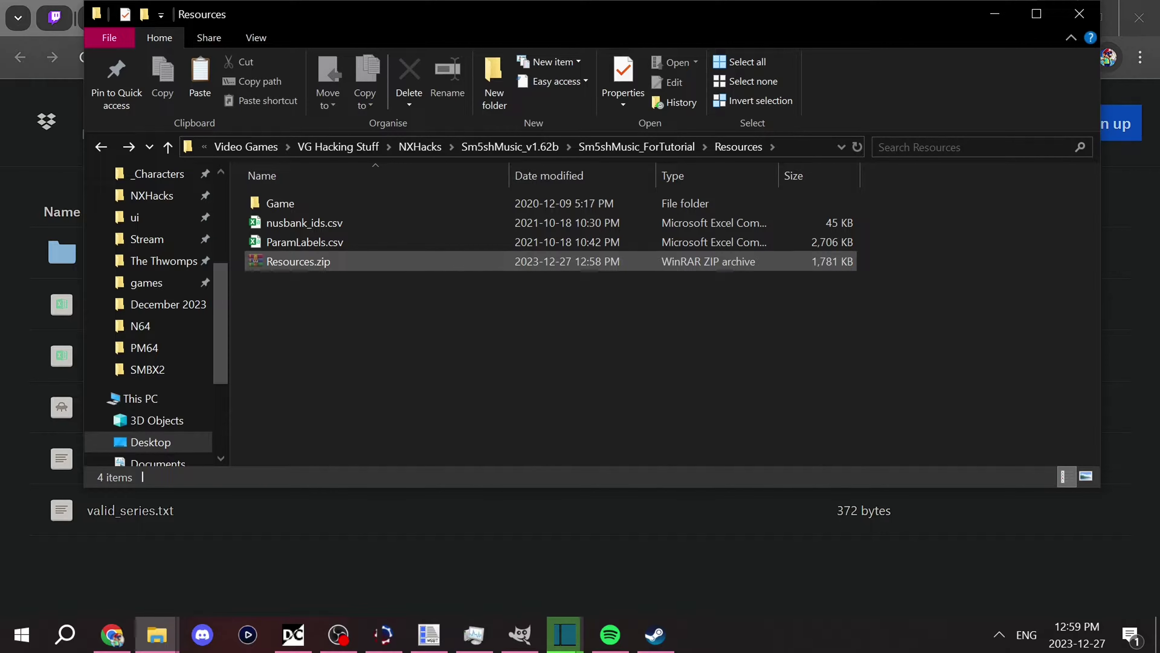
Extract Resources.zip into a nested Resources subfolder at the default destination path.
click(288, 261)
right_click(309, 261)
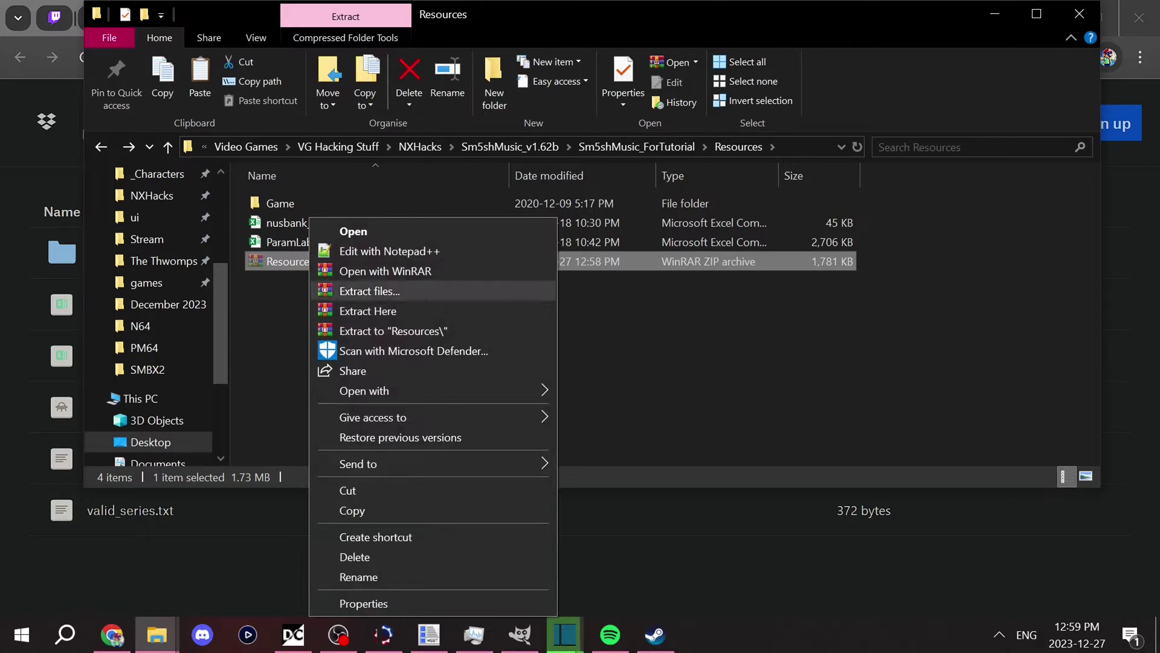
click(369, 291)
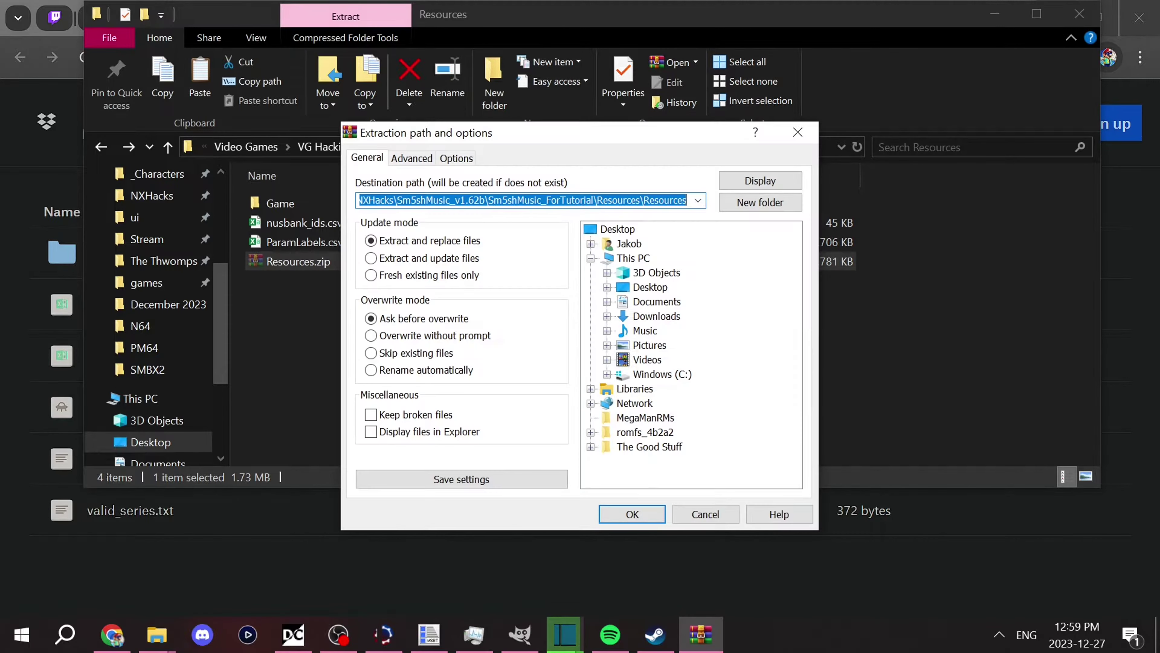
key(Return)
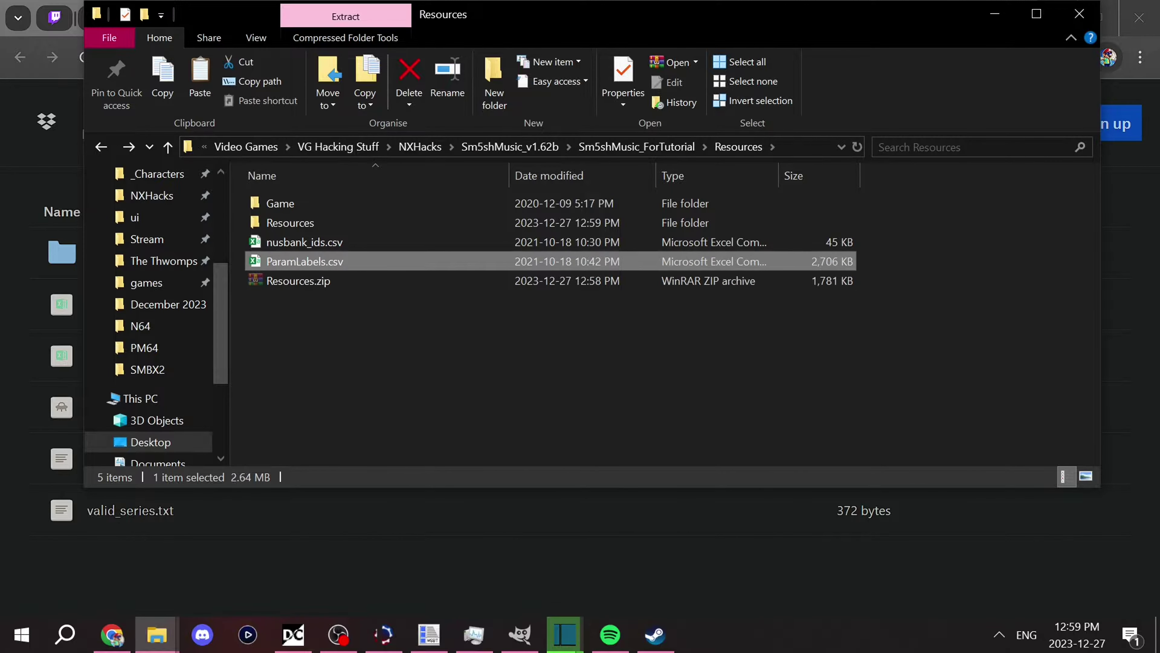
Transfer everything from the extracted Resources folder to its parent, replacing existing files, and delete the nested Resources folder.
double_click(290, 223)
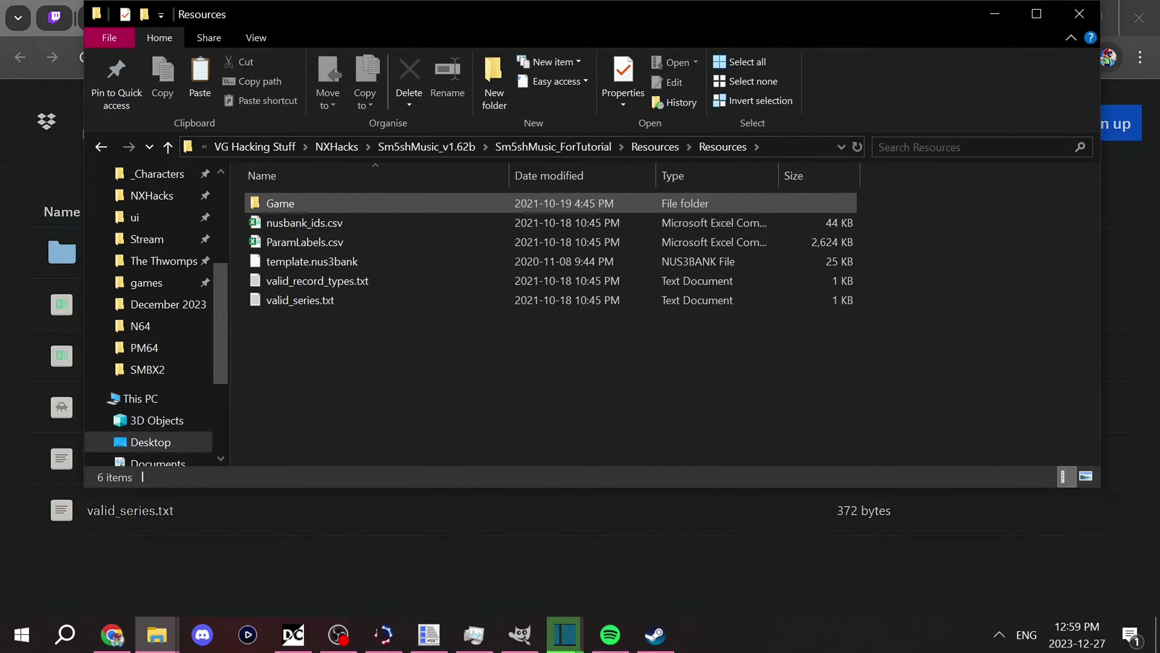
drag(337, 336, 251, 191)
key(alt+Up)
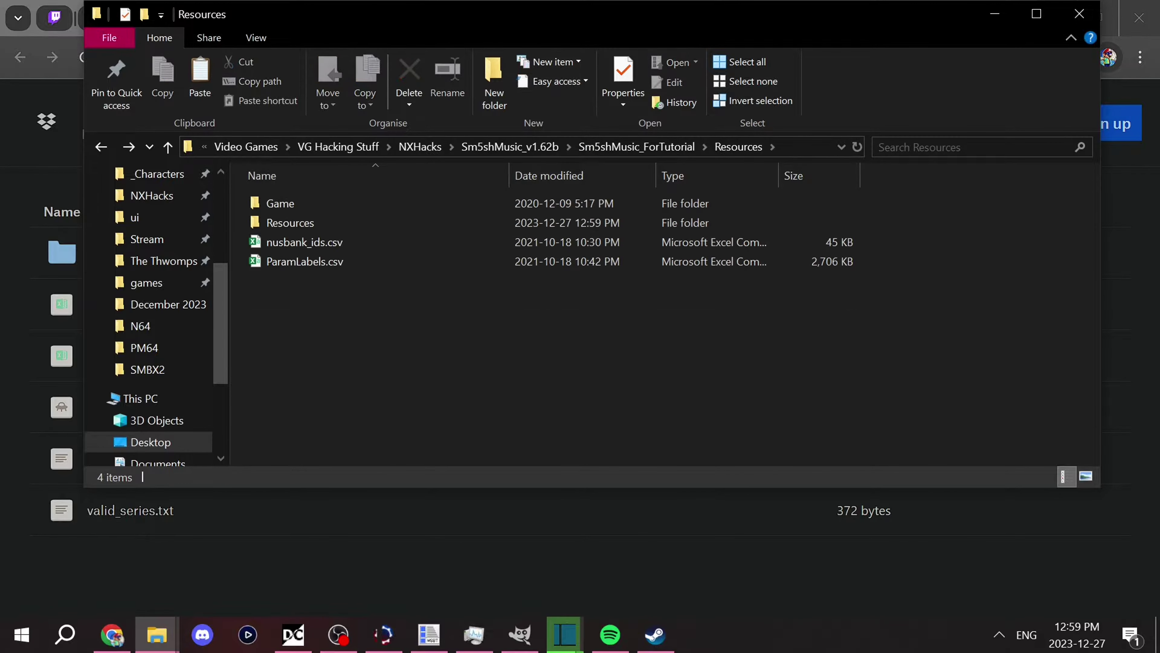
key(ctrl+v)
key(Return)
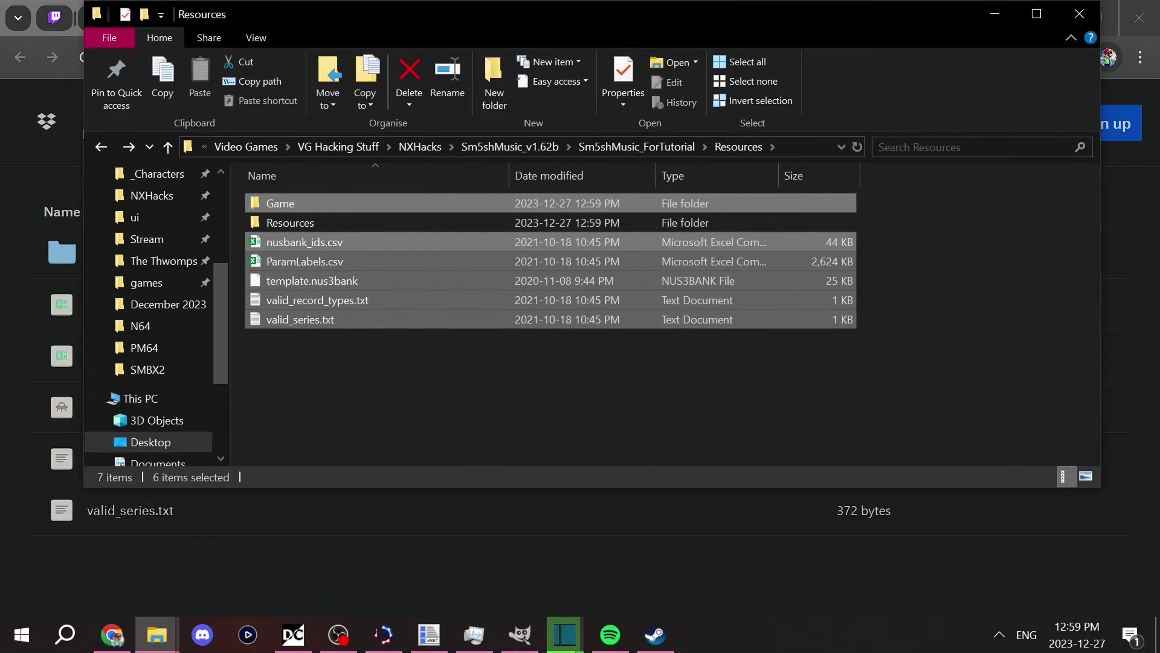
click(290, 223)
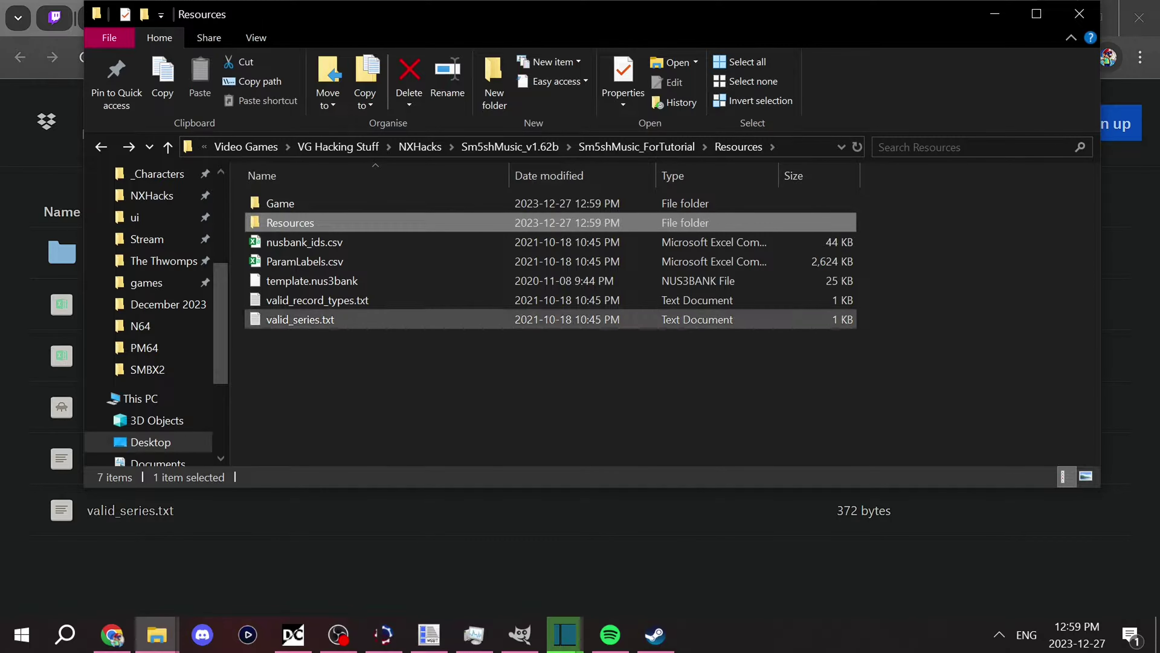
key(Delete)
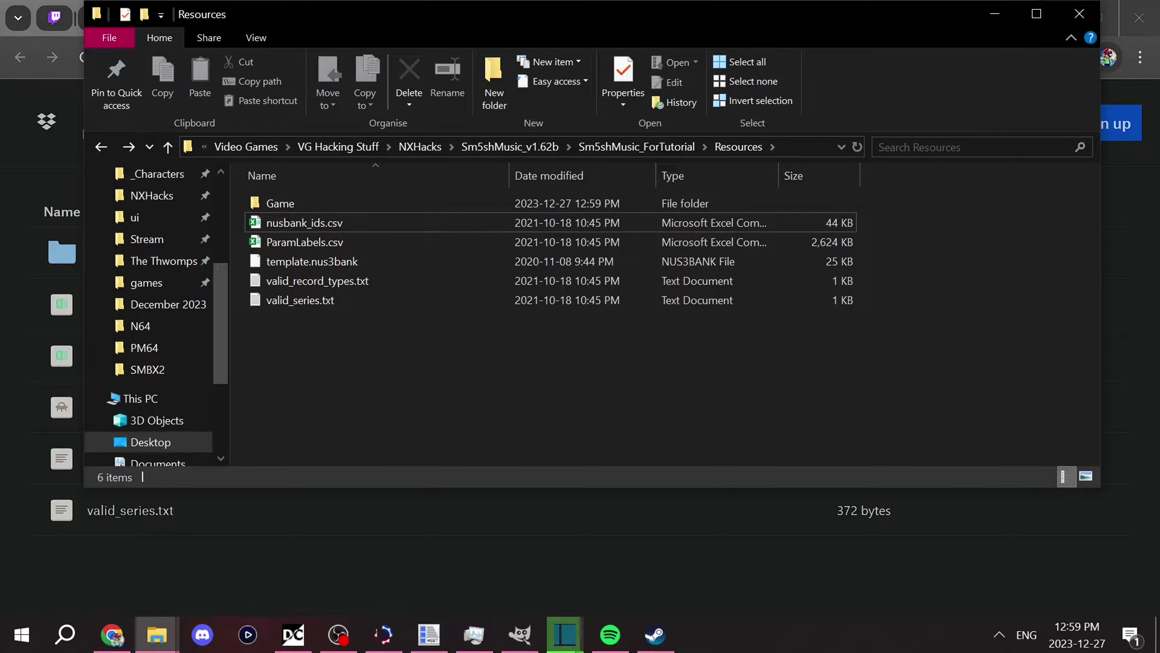
Launch Sma5hMusic.GUI.exe from the Sm5shMusic_ForTutorial folder and include the core songs in the song list.
key(alt+Left)
scroll(318, 398, down, 2)
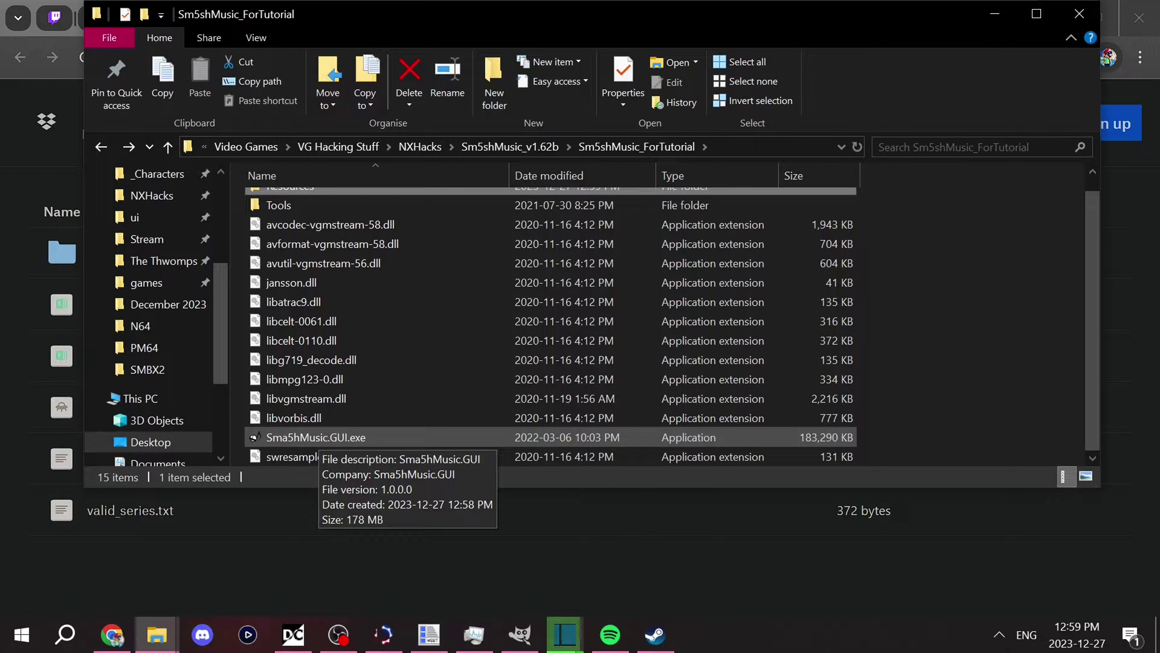
double_click(314, 438)
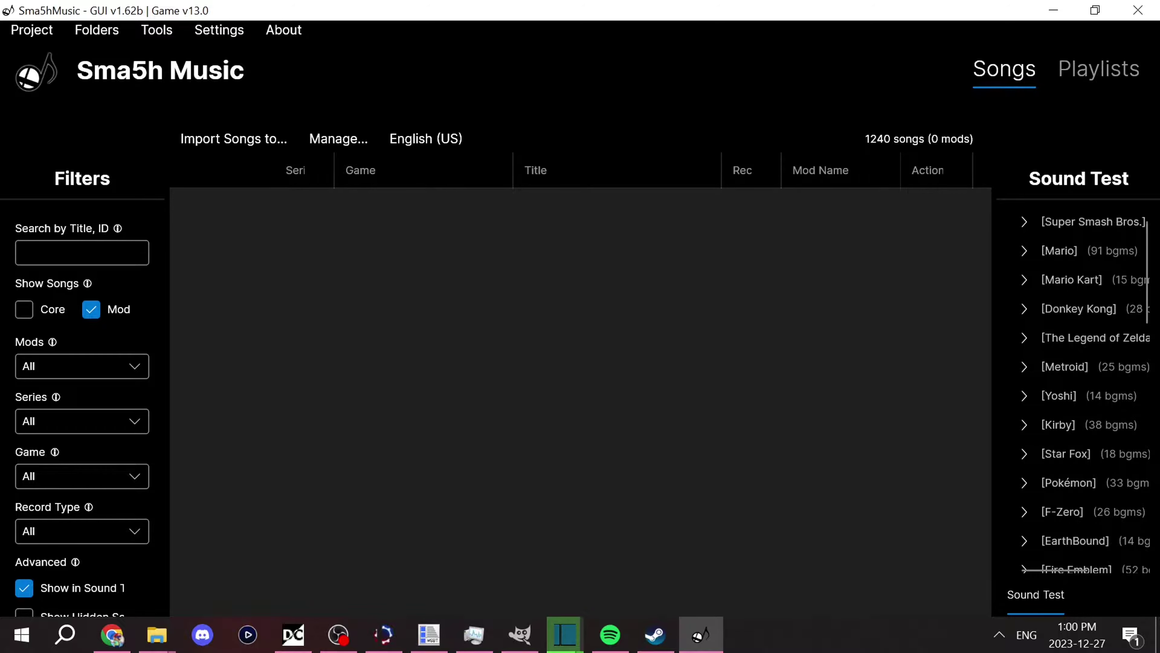
click(25, 309)
Browse the full list of core songs across the game series.
scroll(580, 402, down, 20)
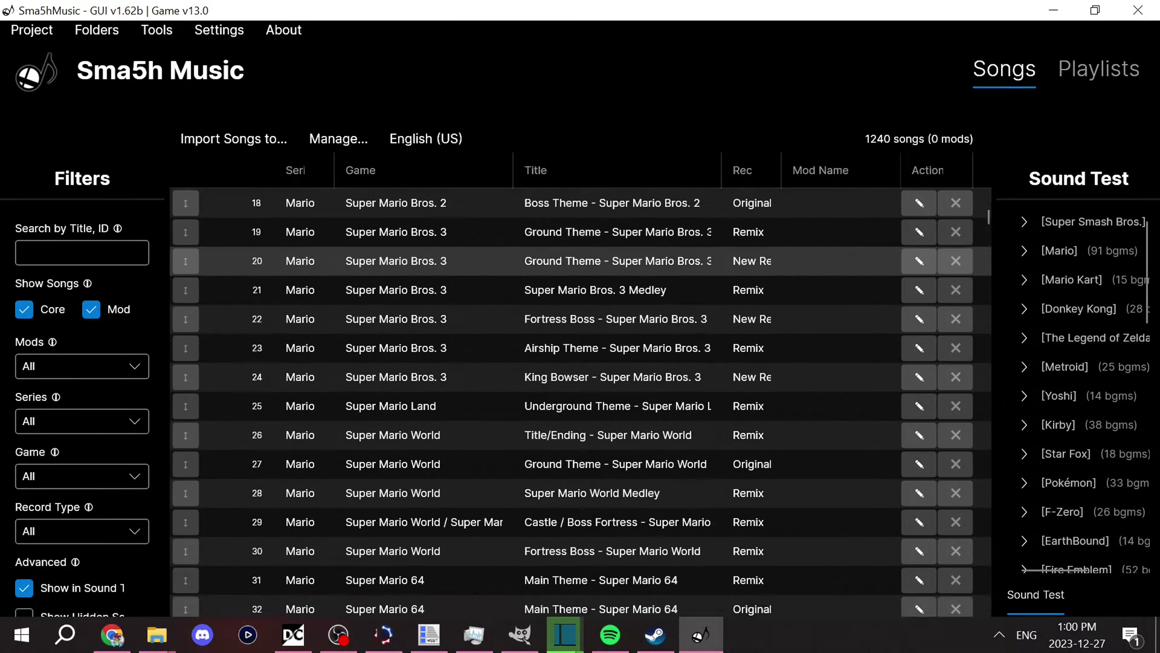
scroll(580, 402, down, 20)
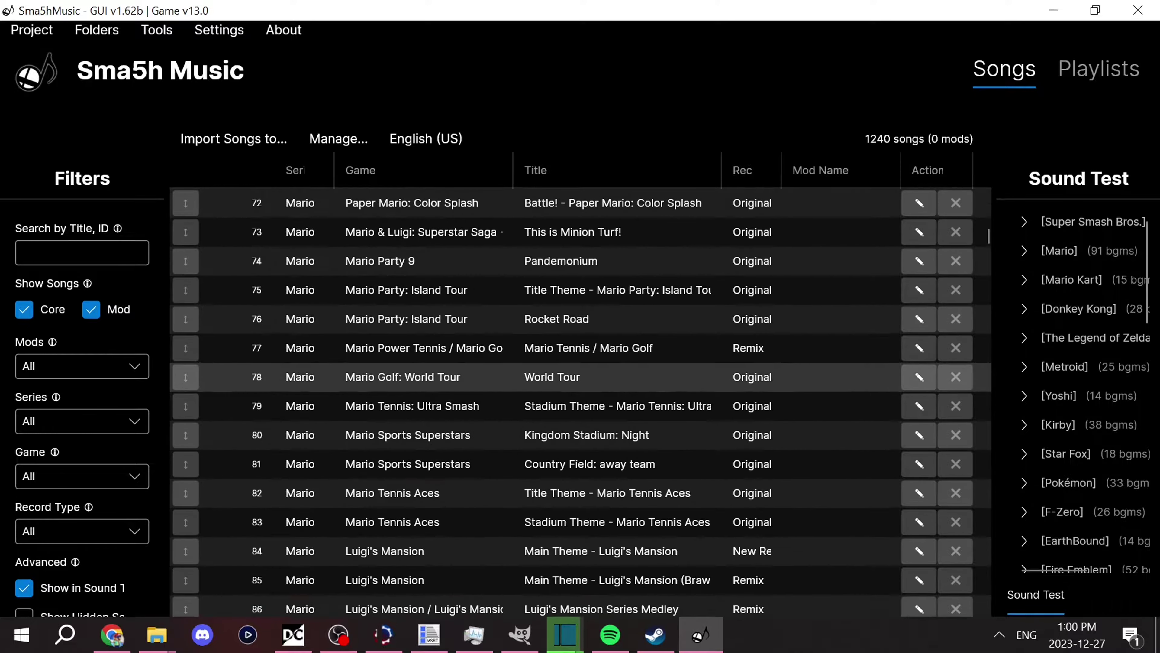
scroll(580, 402, down, 10)
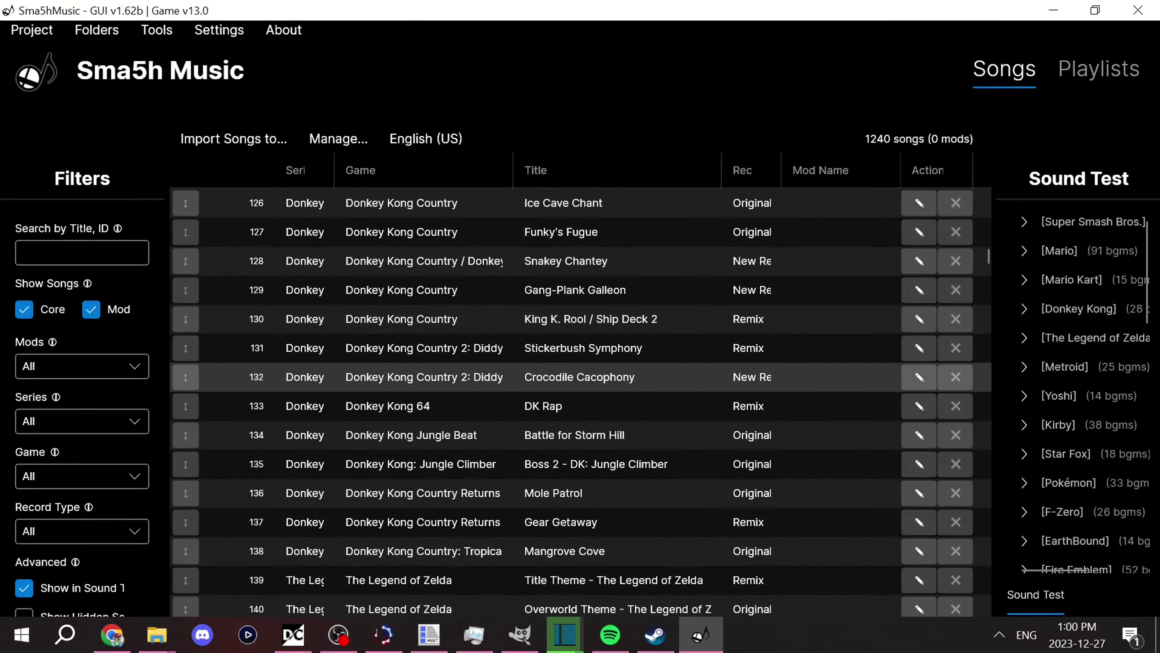
scroll(580, 393, down, 15)
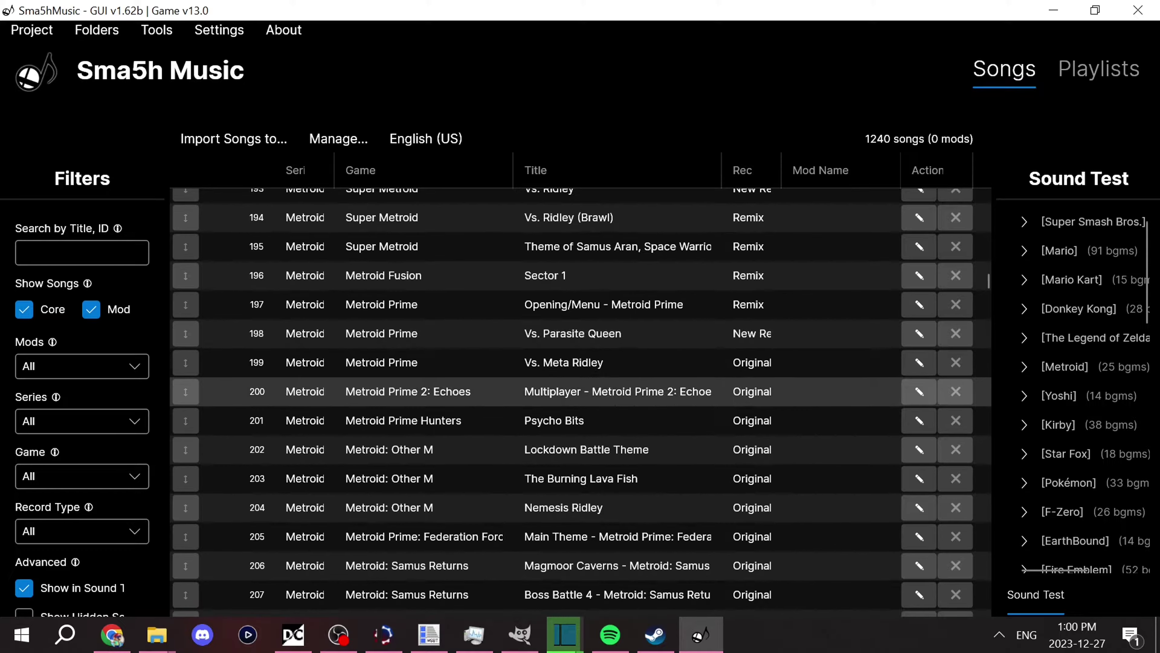
scroll(580, 393, down, 17)
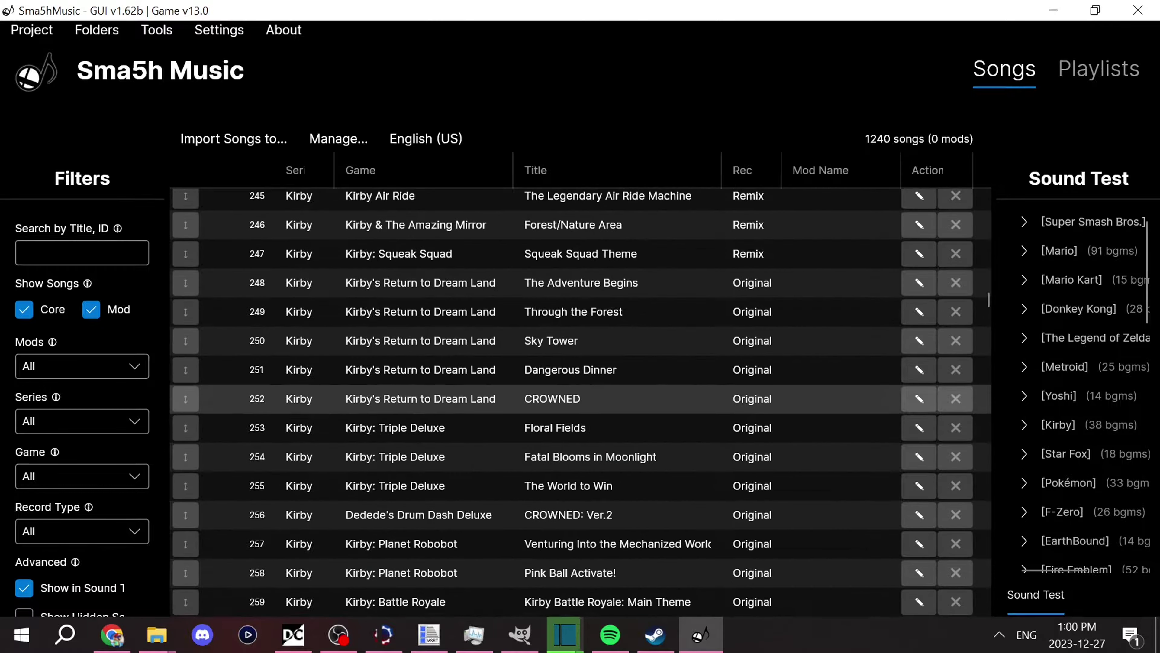
scroll(580, 393, down, 7)
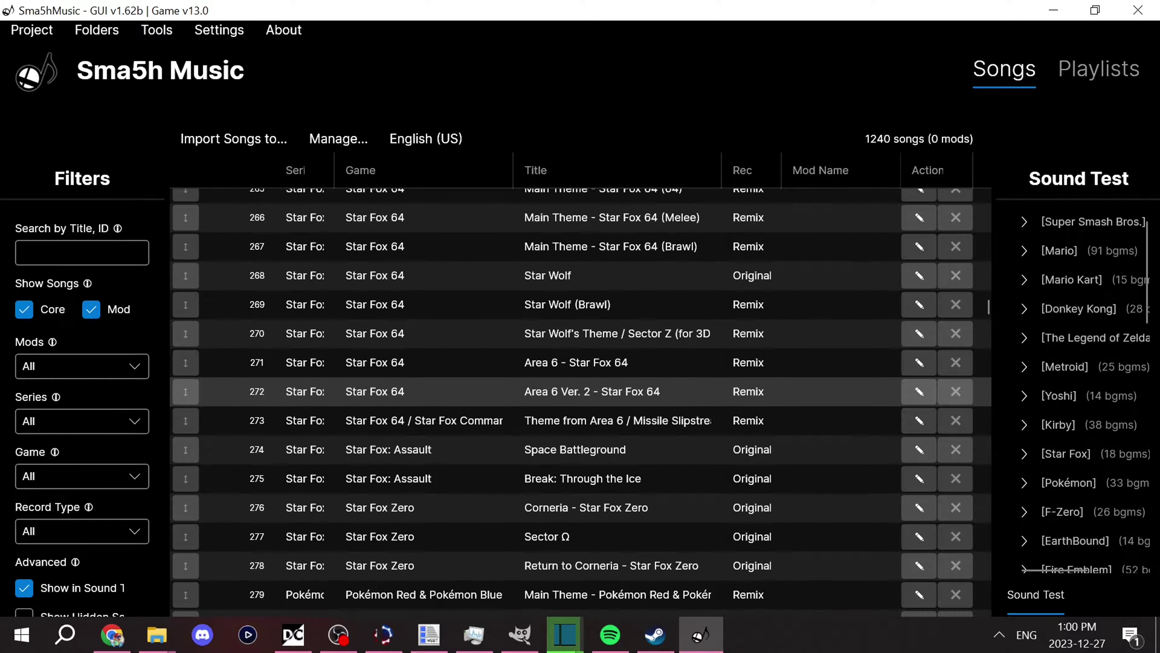
scroll(580, 393, down, 6)
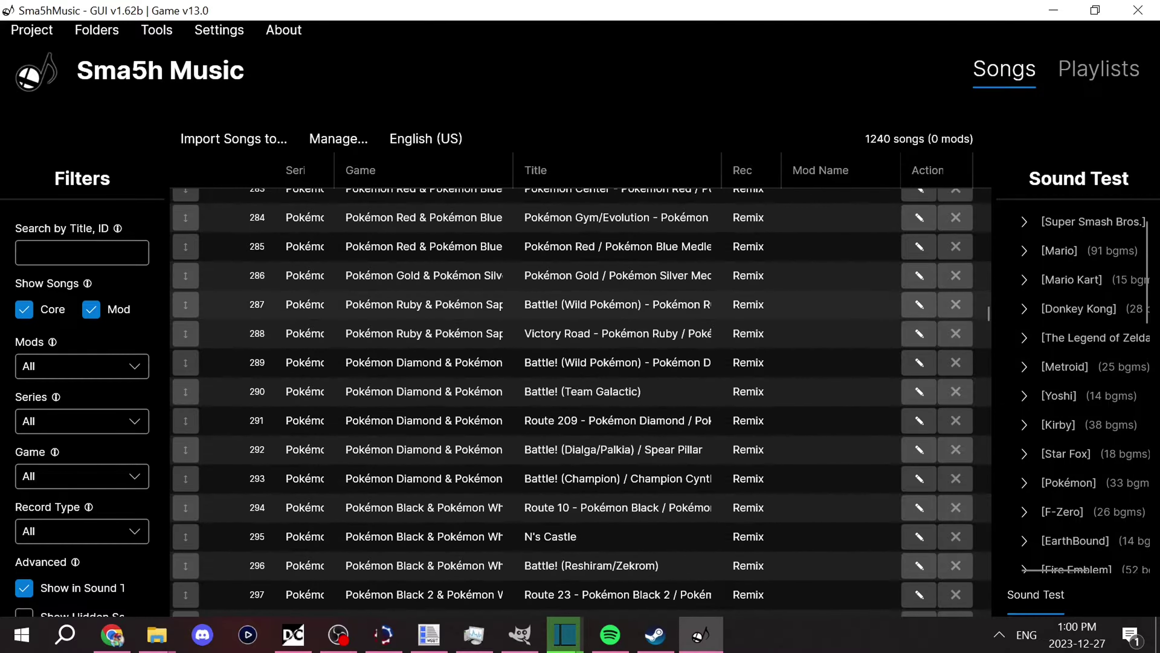
drag(984, 307, 984, 594)
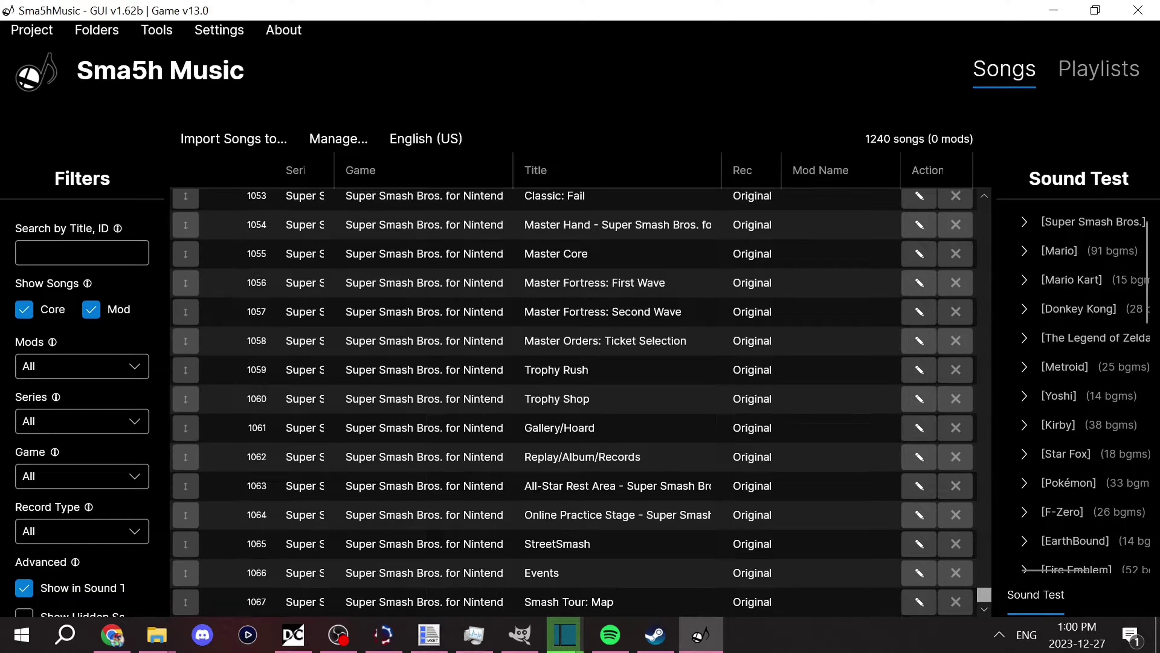
drag(984, 594, 984, 511)
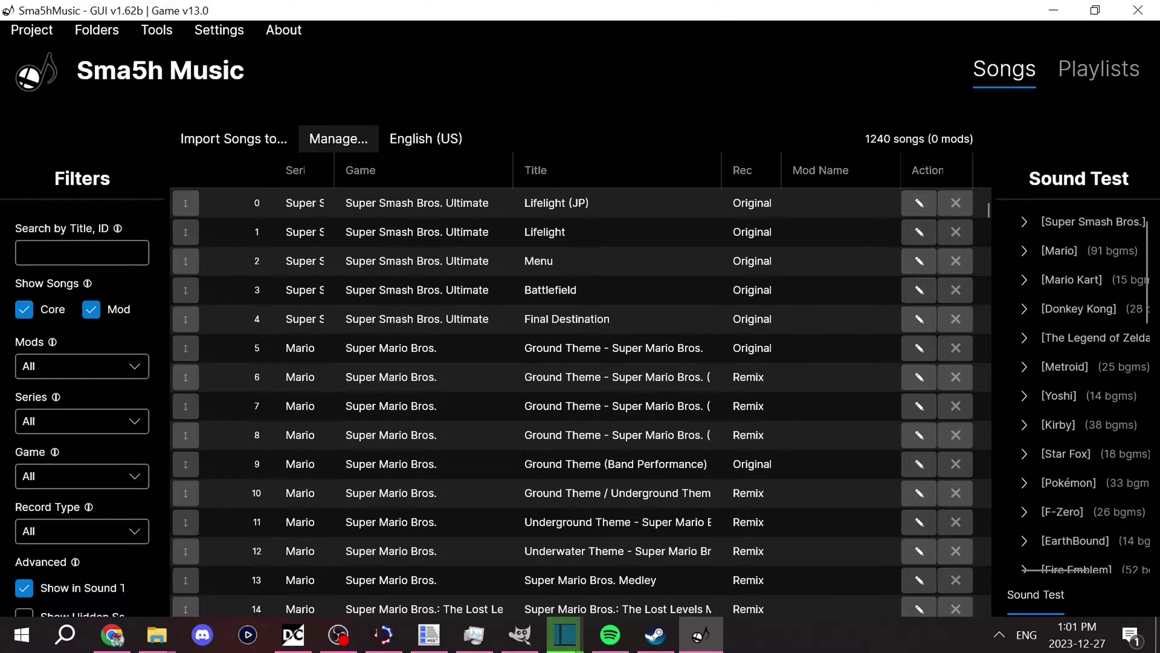
Start creating a new mod and go to its name in Mod Properties.
click(339, 138)
click(348, 339)
click(325, 214)
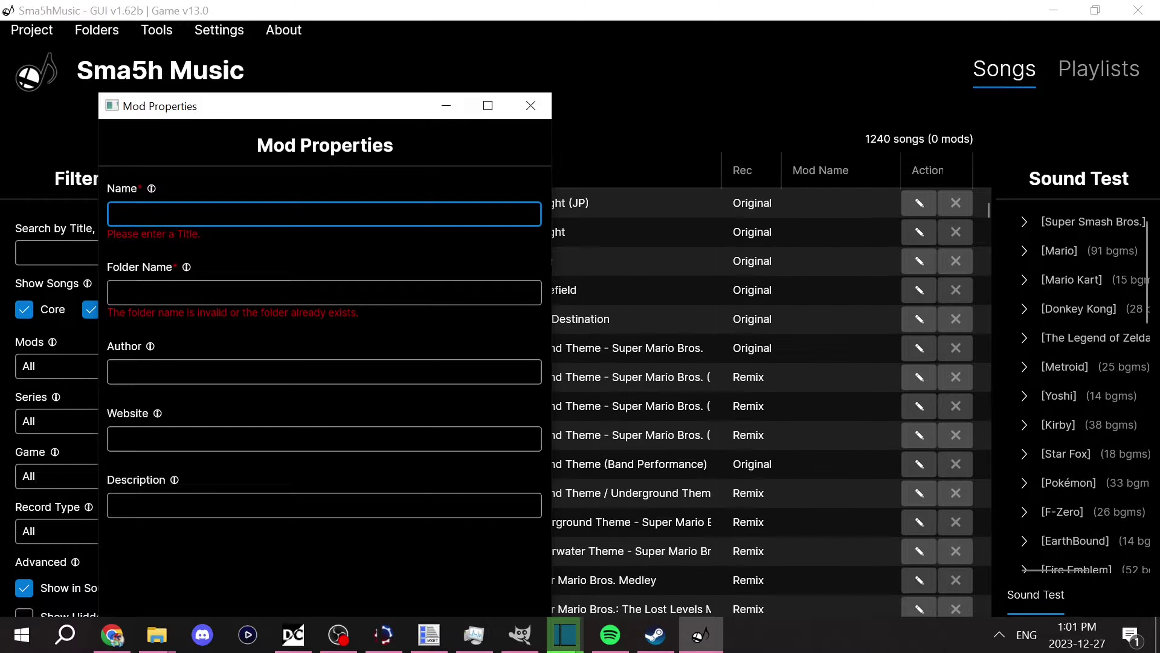
text(Test)
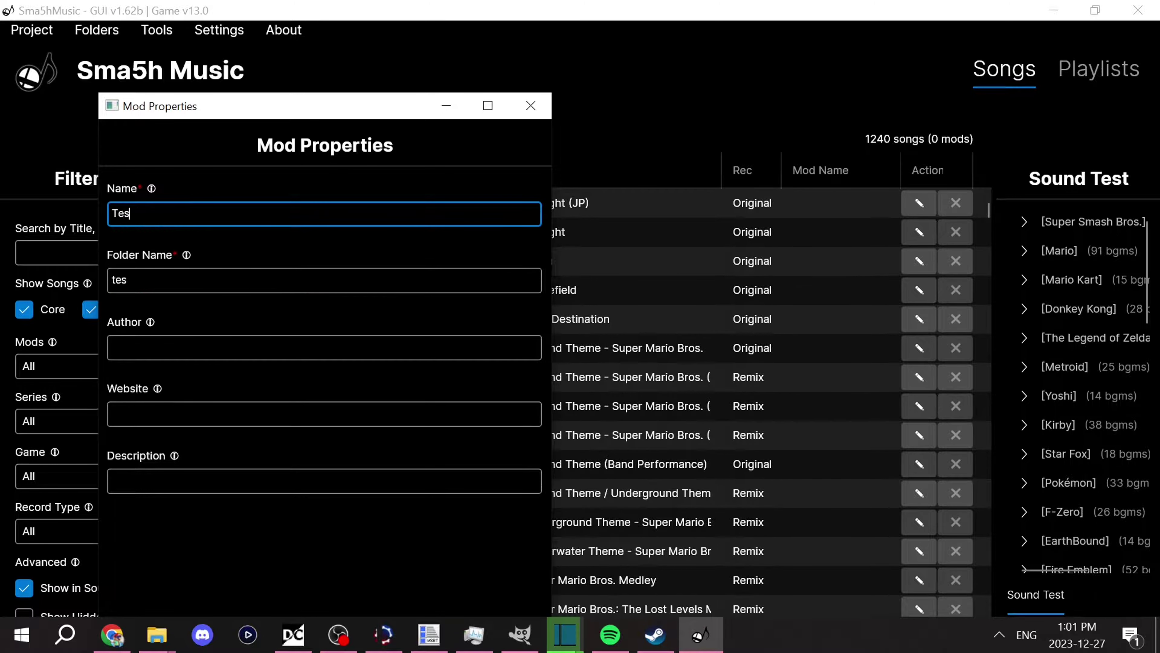
key(BackSpace)
key(BackSpace)
key(BackSpace)
key(BackSpace)
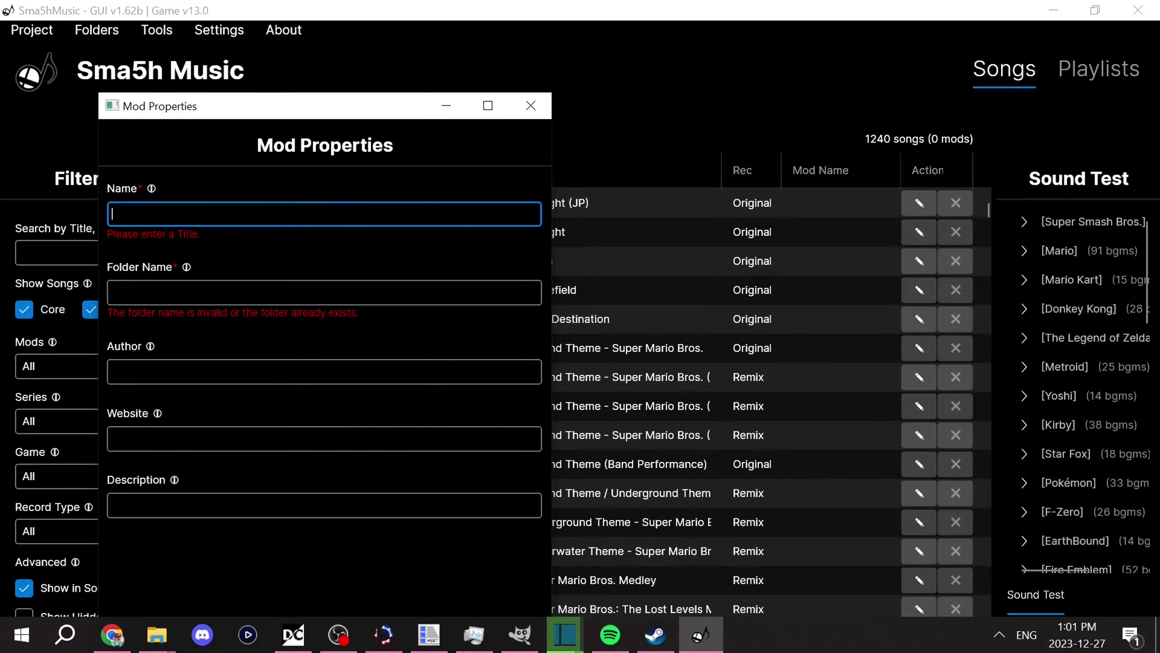
Name the mod "First Mod" with the folder name "first mod" and create it.
text(First Mod)
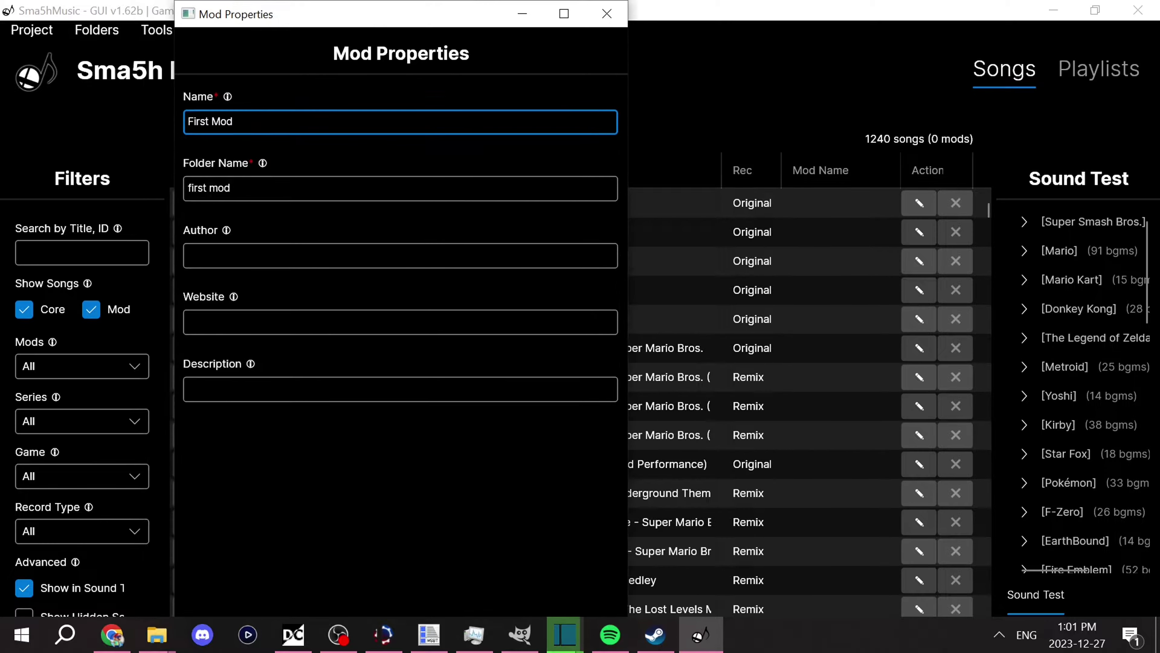
click(564, 14)
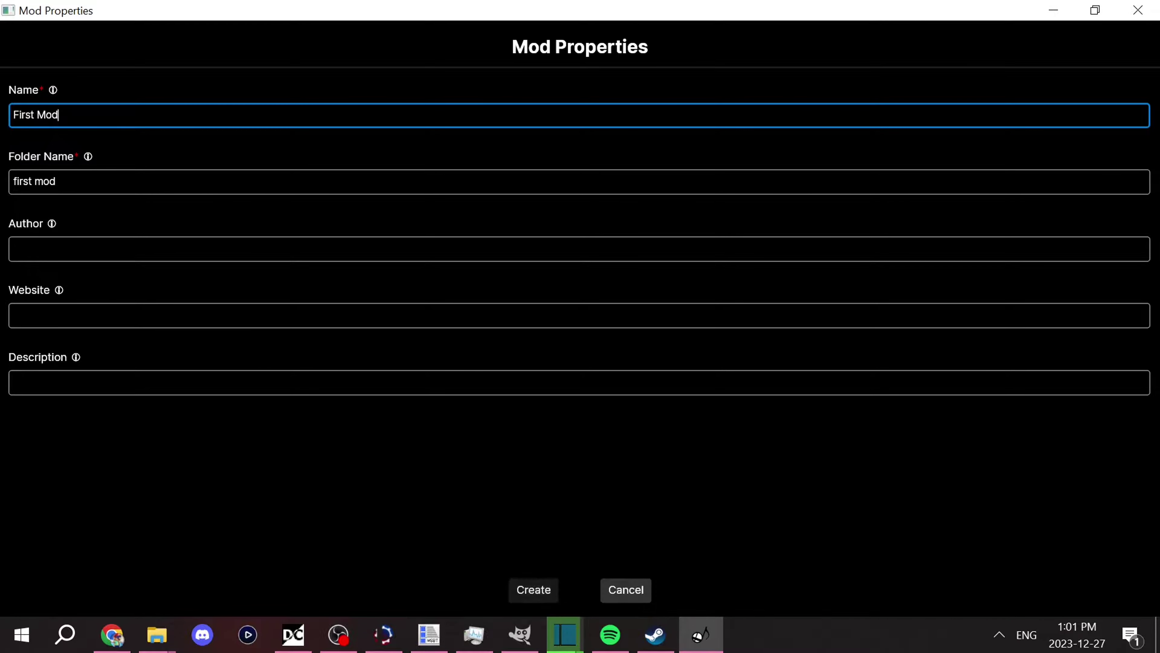
click(534, 590)
key(Return)
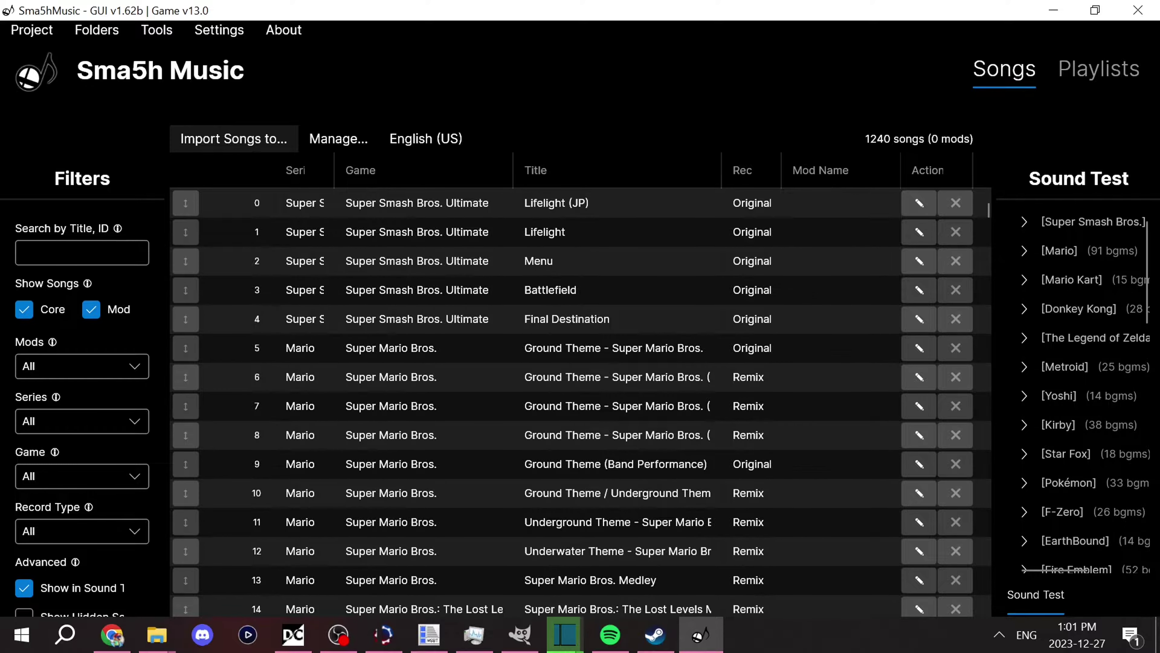
Check which audio file types the song import for First Mod accepts, leaving without loading a file.
click(234, 139)
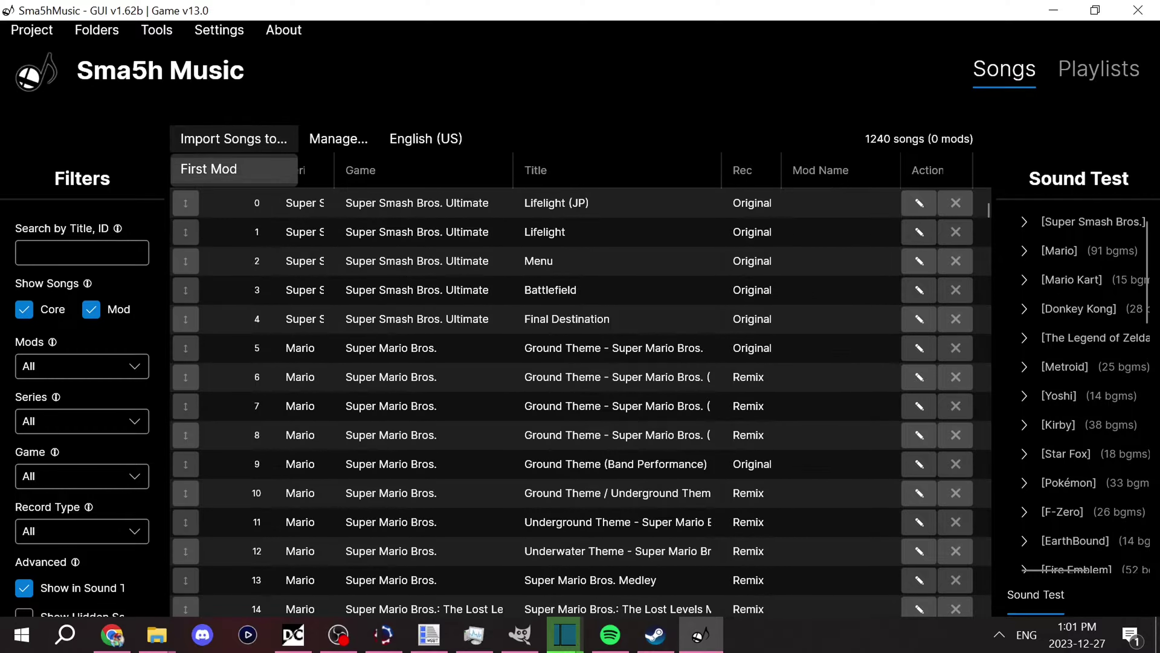
click(234, 170)
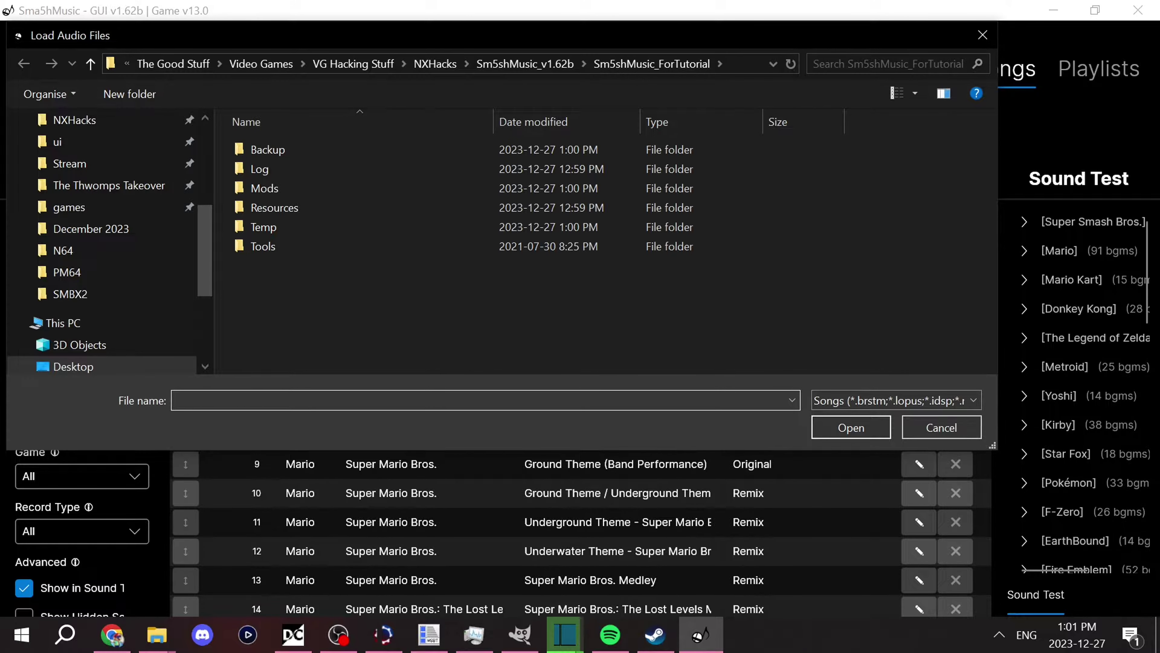
click(941, 400)
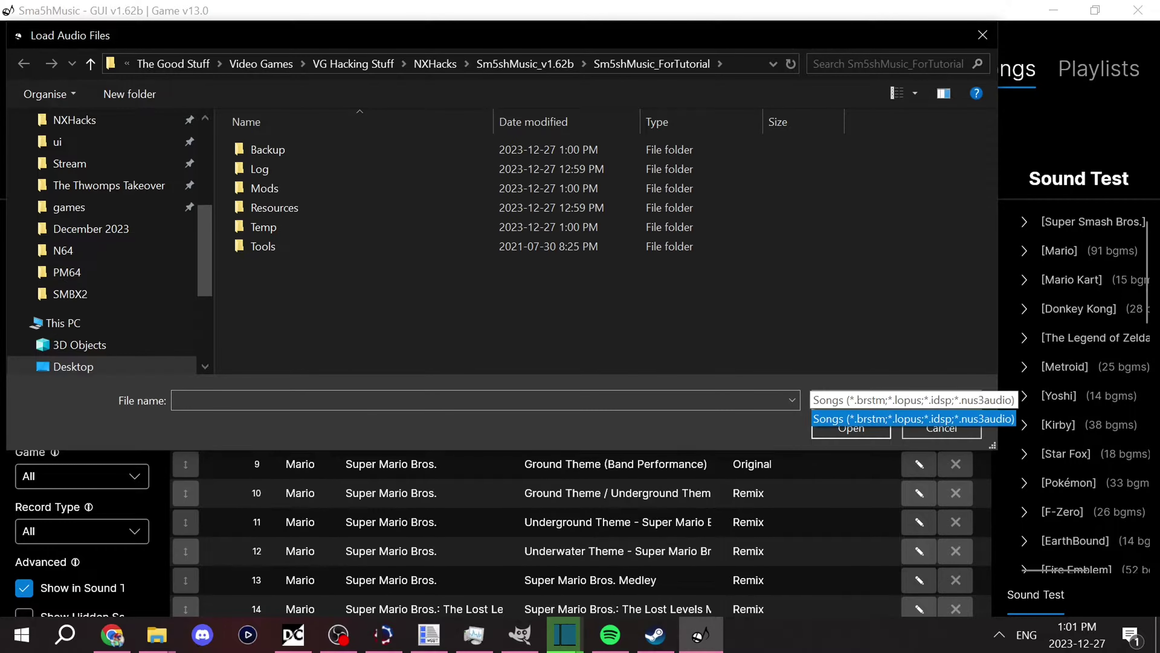
click(941, 400)
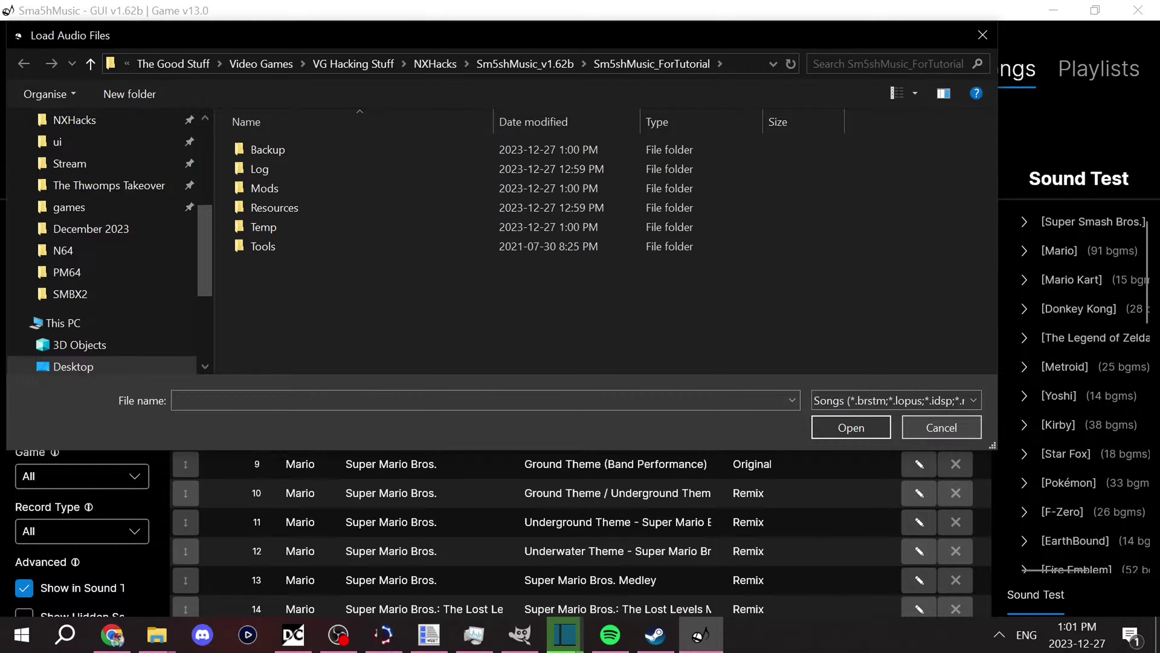
click(941, 427)
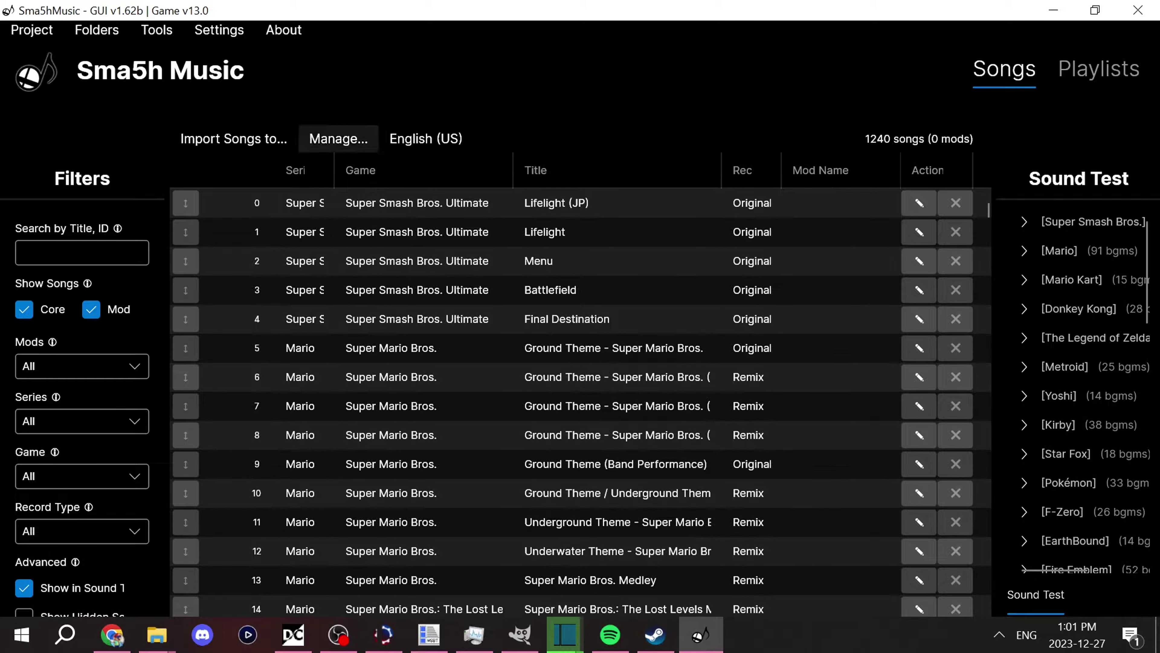
Start importing a song into First Mod and browse to the Desktop folder for the audio file.
click(234, 138)
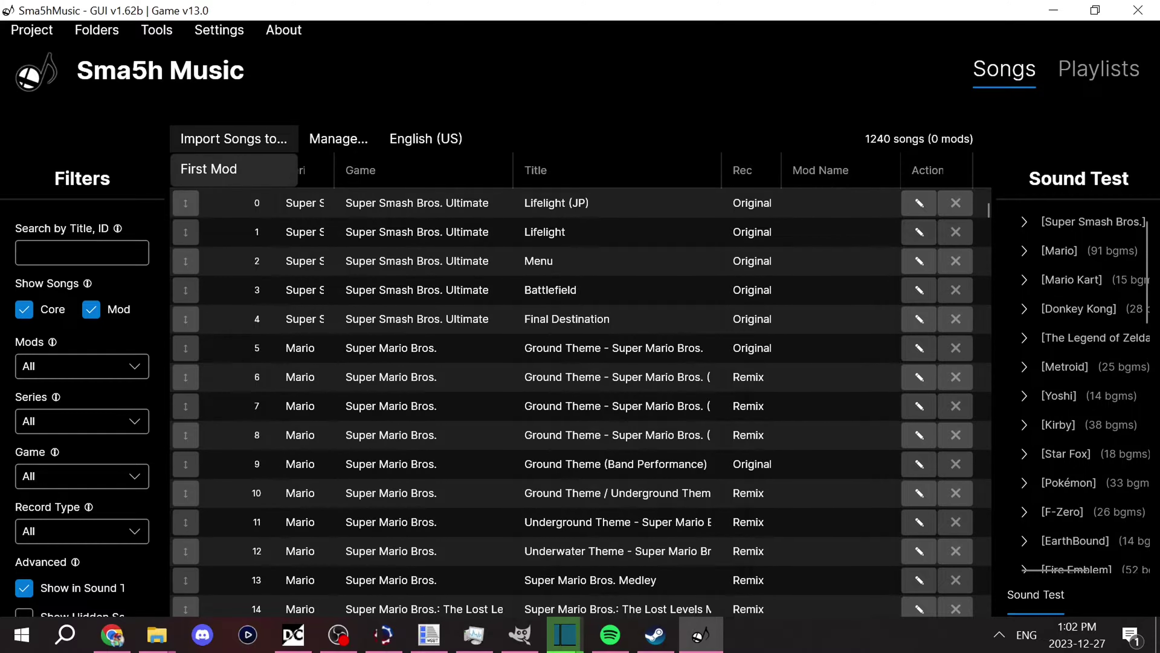
click(192, 169)
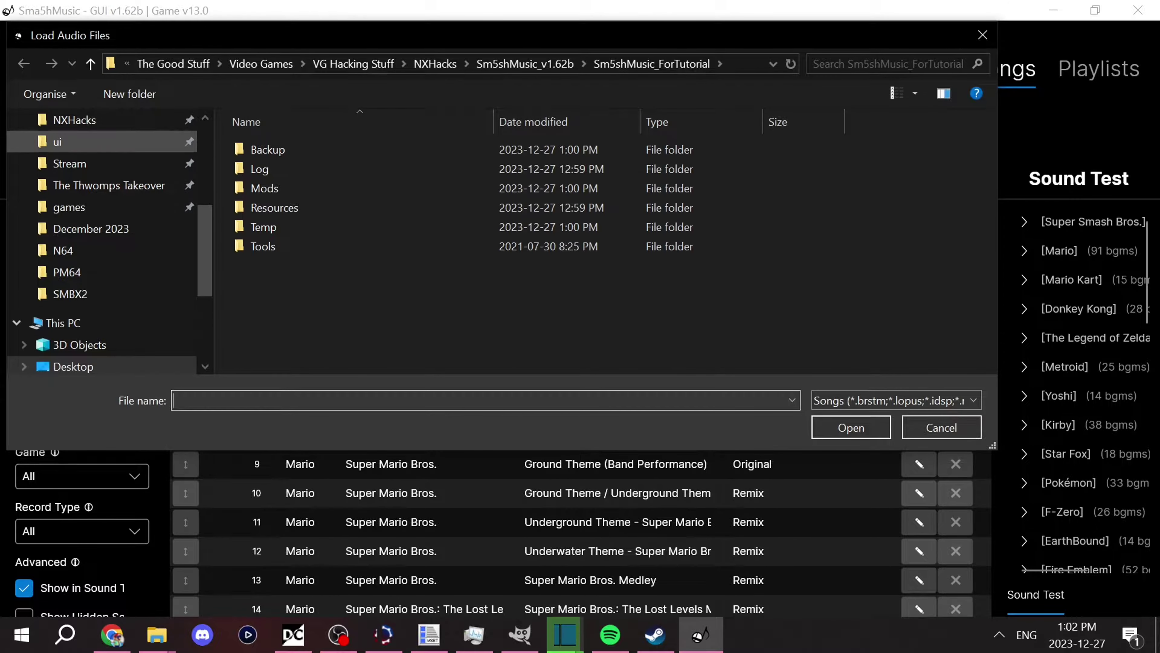
click(204, 153)
click(137, 156)
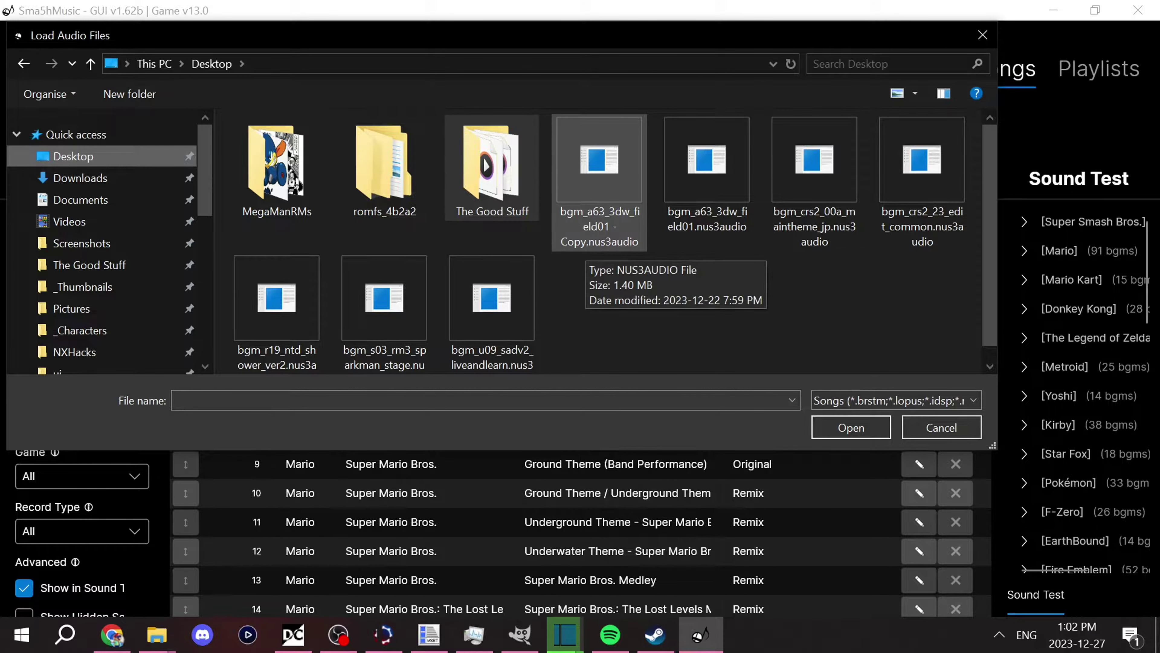
Rename "bgm_a63_3dw_field01 - Copy.nus3audio" as minus10_test.nus3audio and load it into the mod.
right_click(586, 245)
click(635, 571)
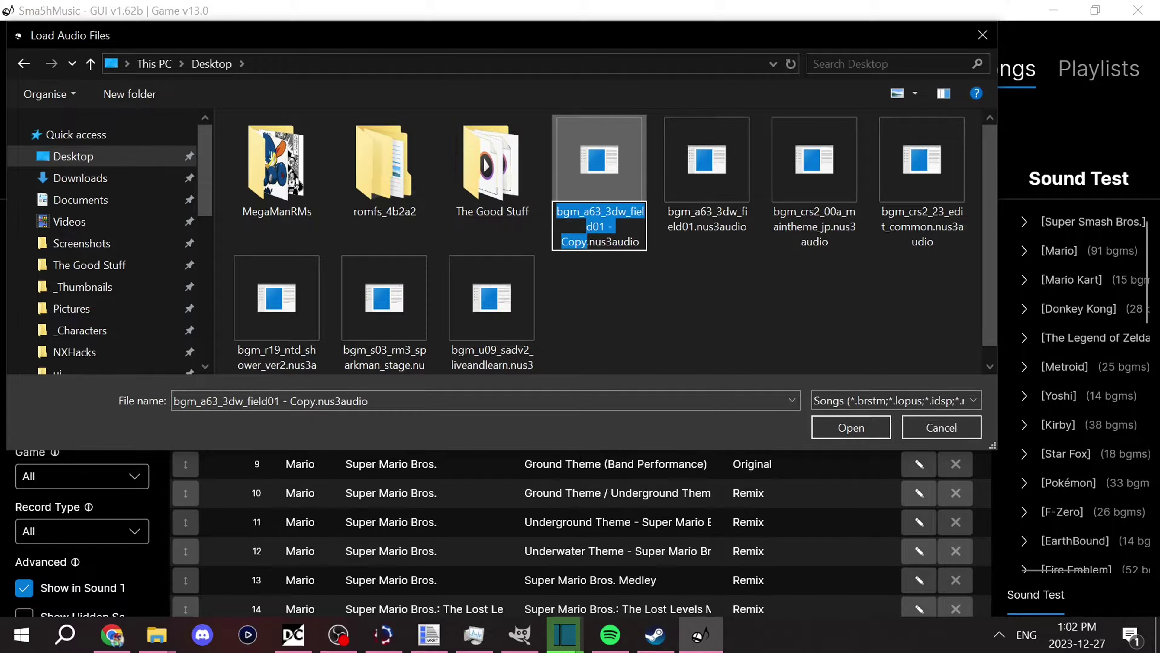
text(minus)
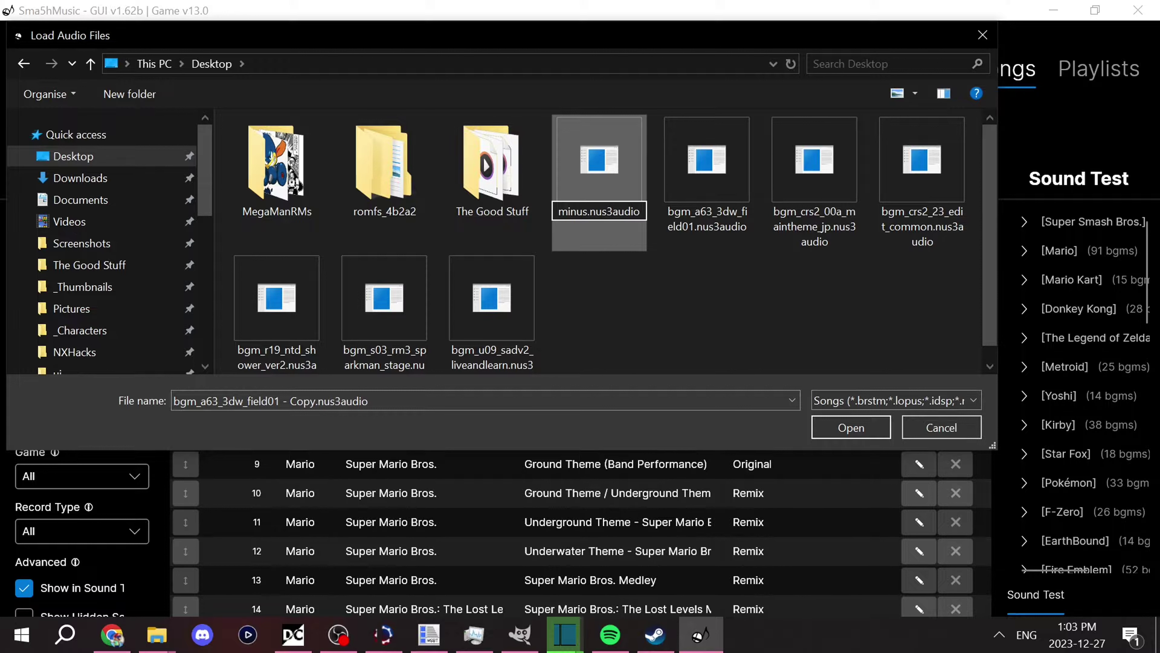
text(10)
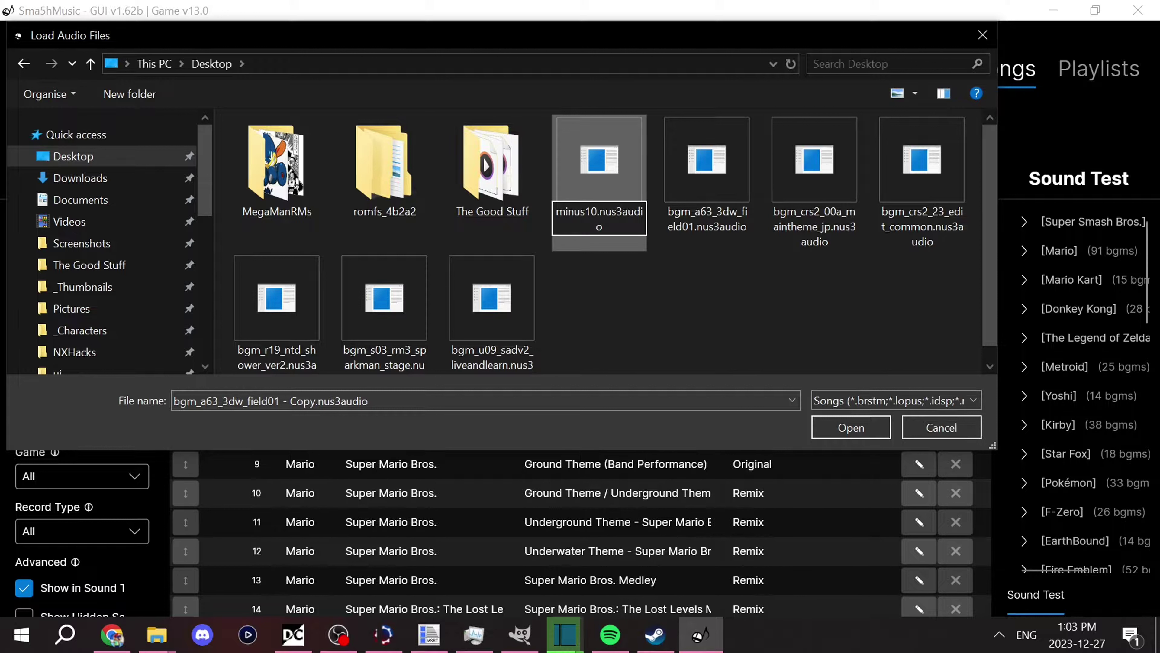
text(_test)
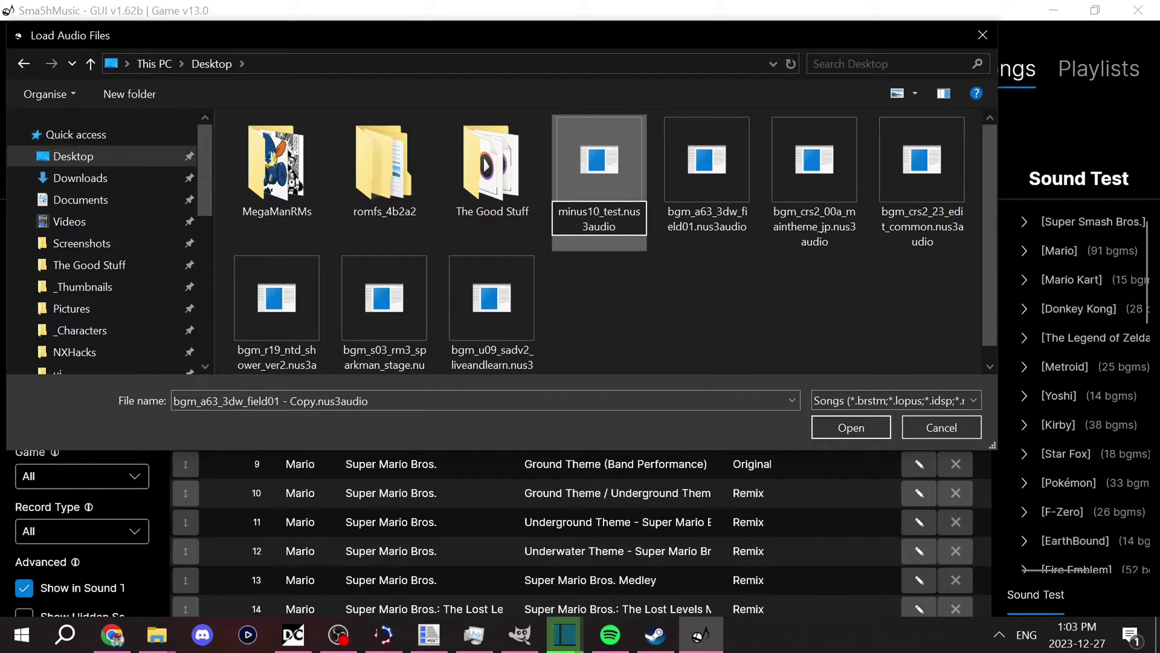
key(Return)
key(Return)
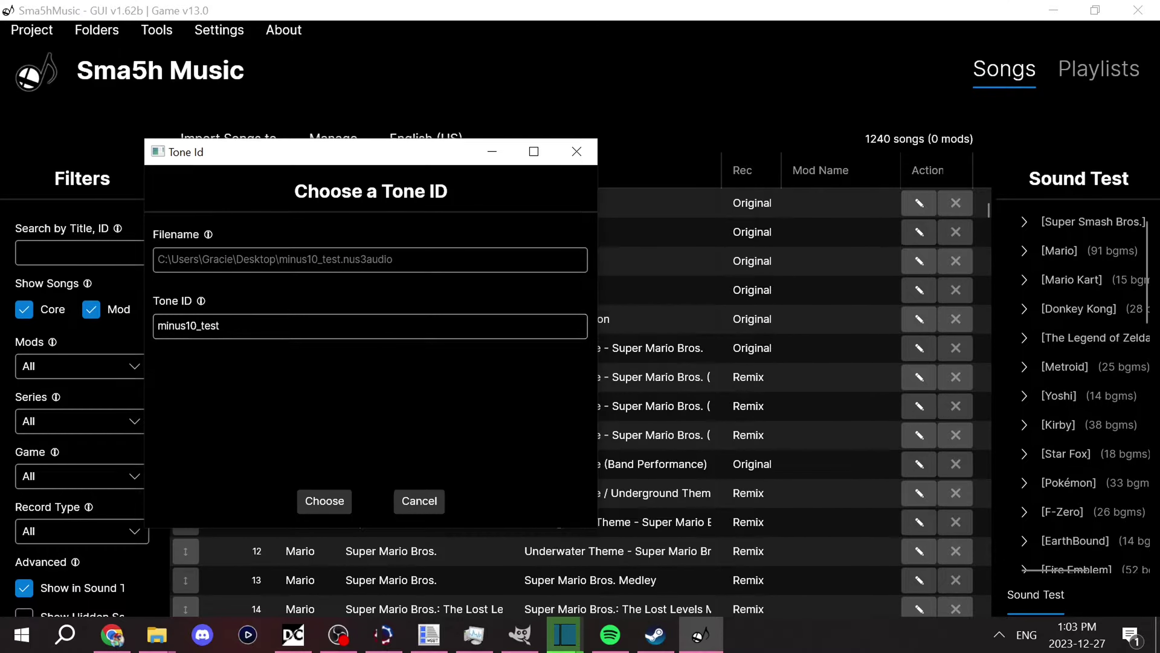
mouse_move(156, 634)
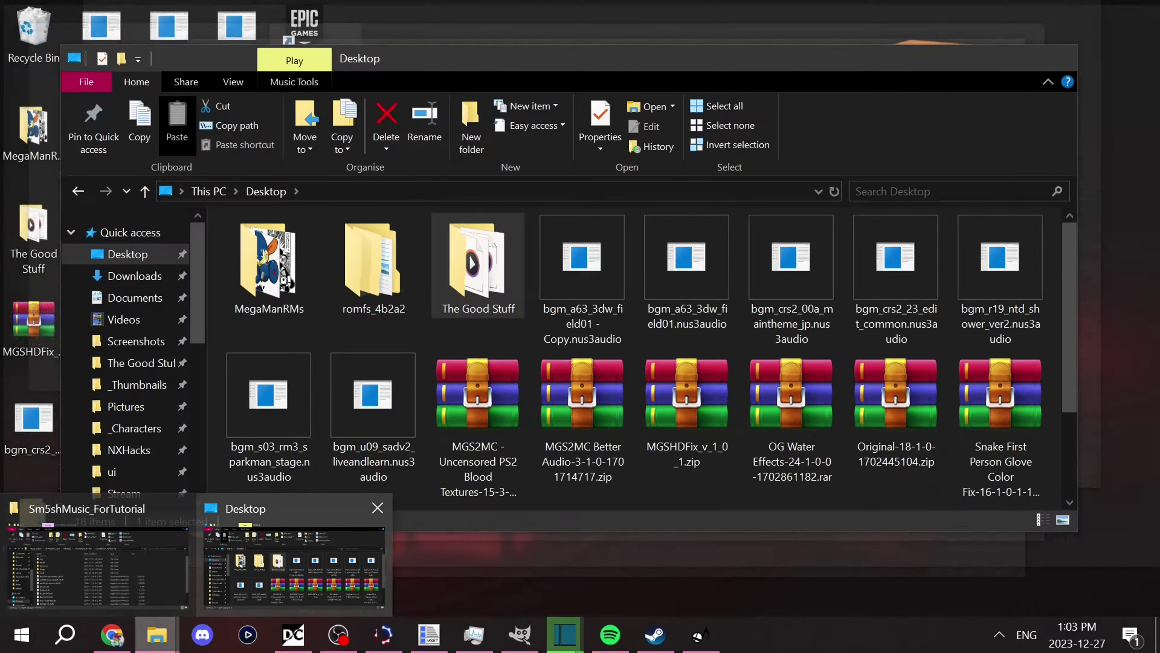
click(294, 562)
click(972, 58)
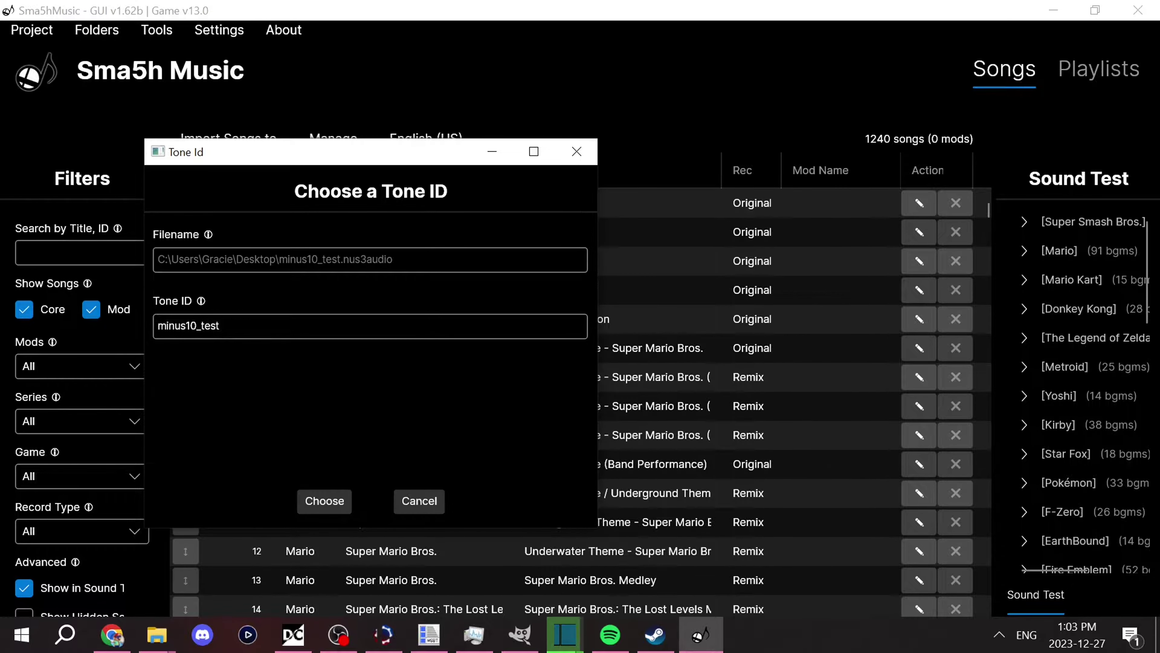
Accept minus10_test as the Tone ID of the imported song.
double_click(189, 326)
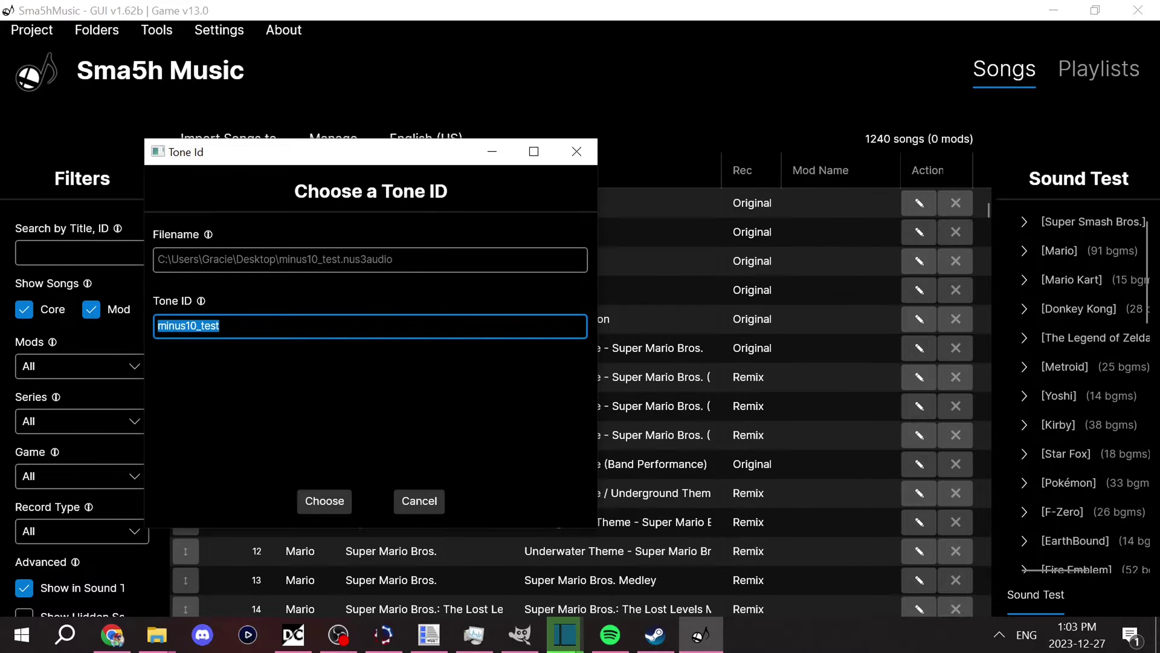
click(221, 326)
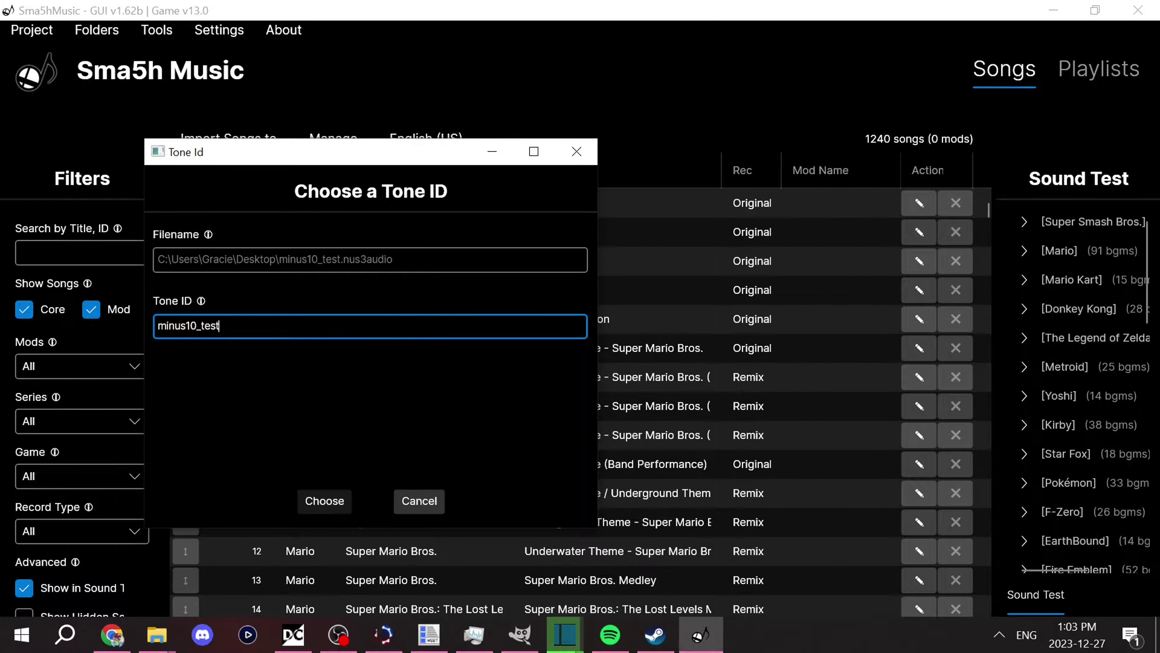
key(Return)
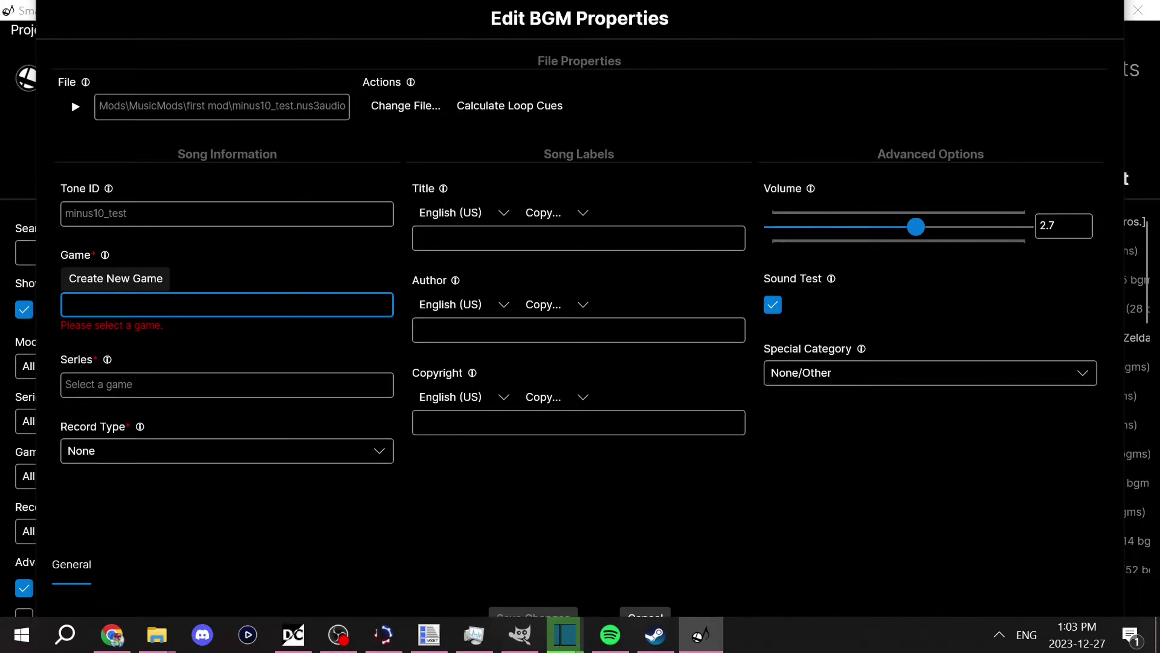
Create a new game entry titled "Mega Man X8" in the Mega Man series.
click(115, 278)
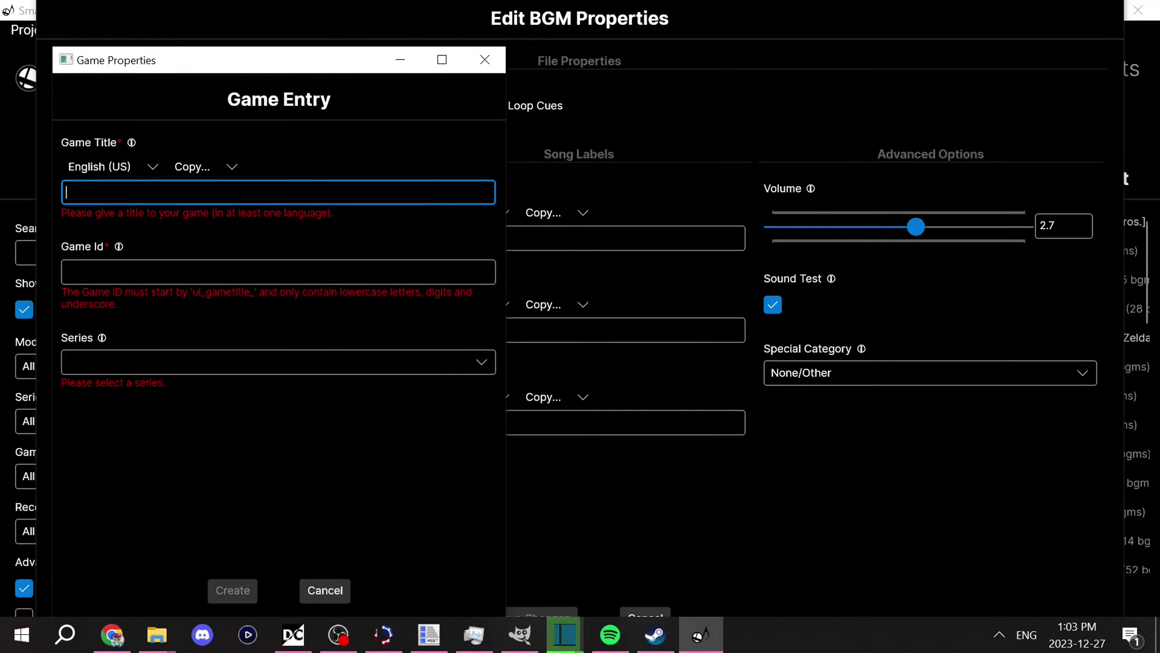
text(Mega Man)
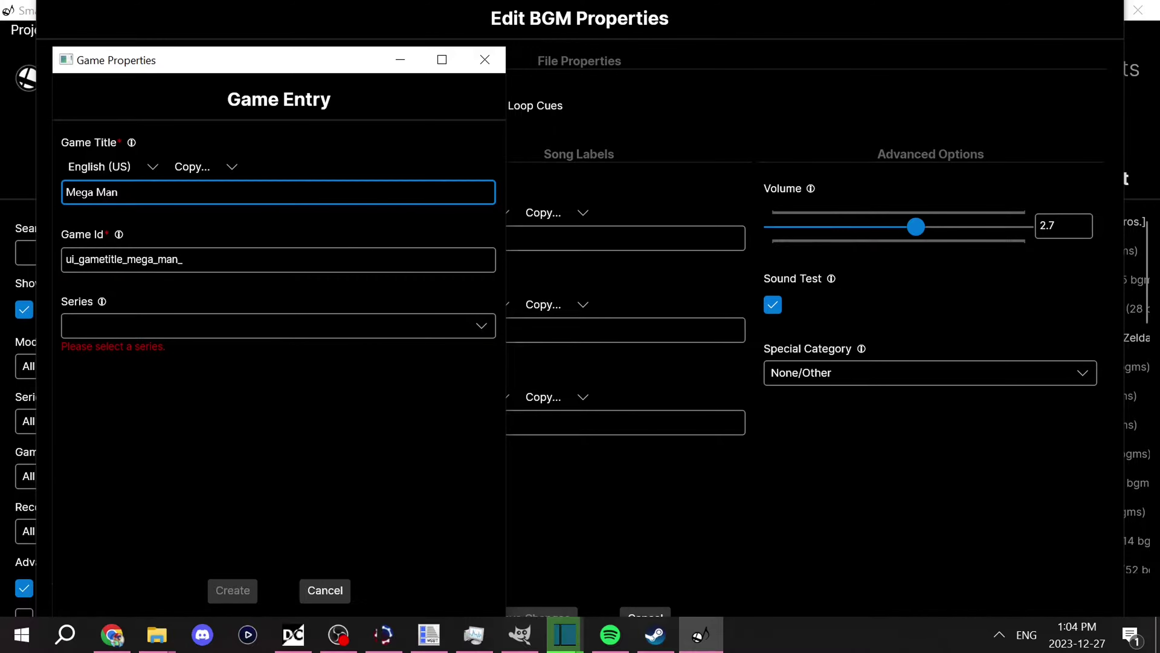
text(X8)
click(278, 326)
scroll(278, 512, down, 7)
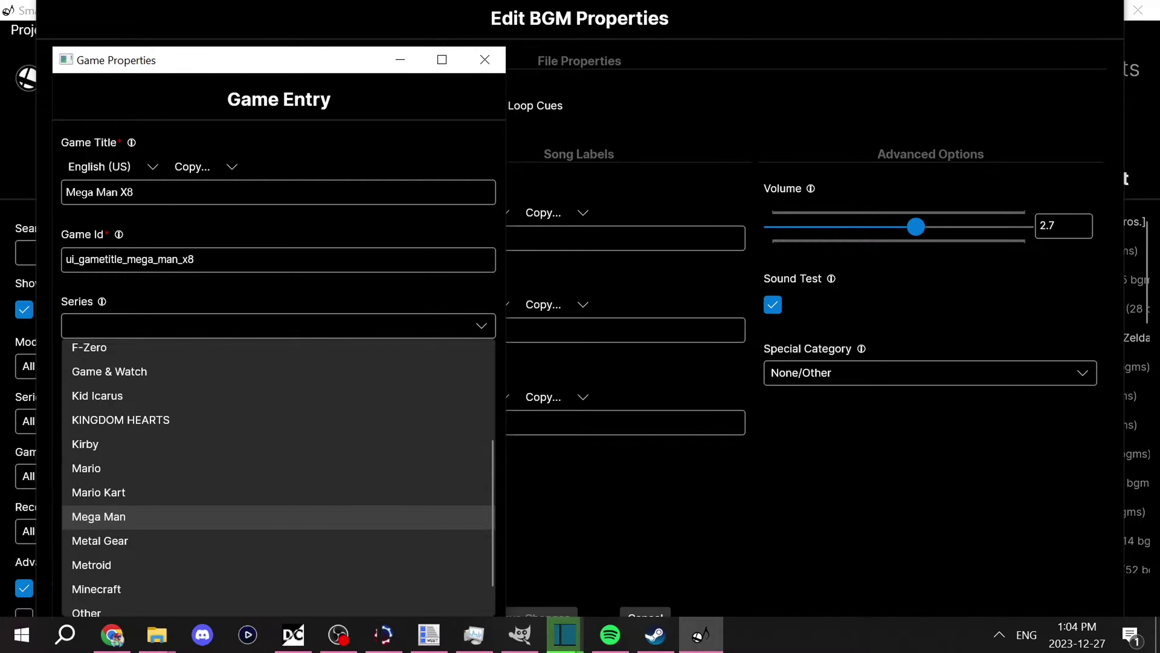
scroll(278, 480, up, 6)
scroll(278, 474, down, 9)
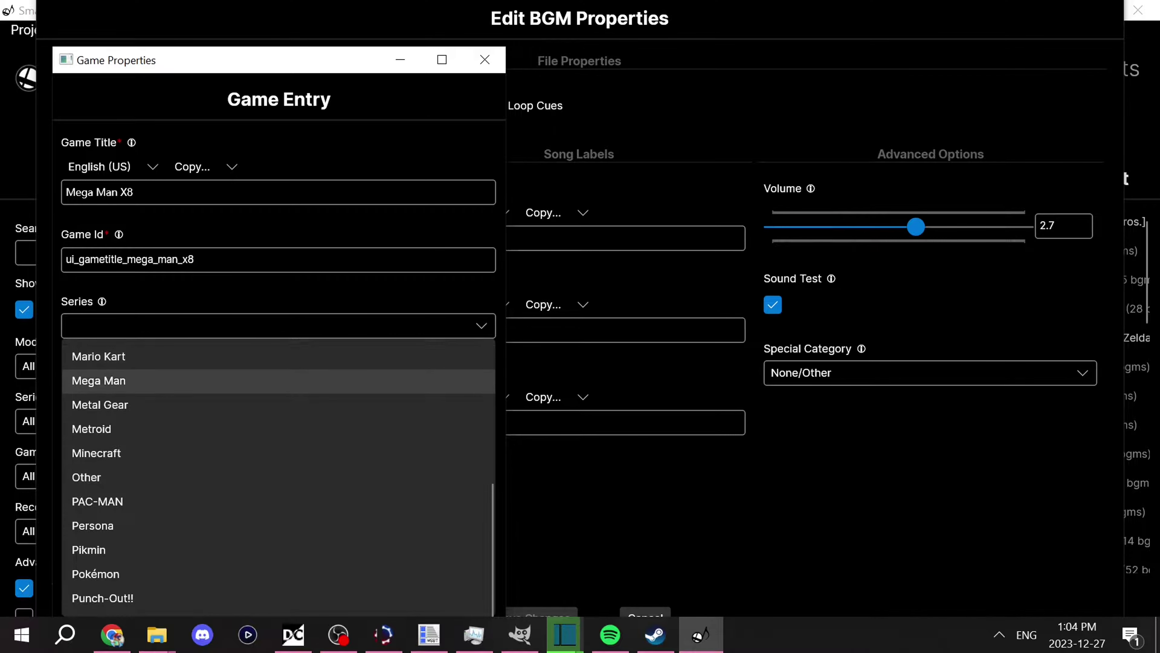
click(278, 381)
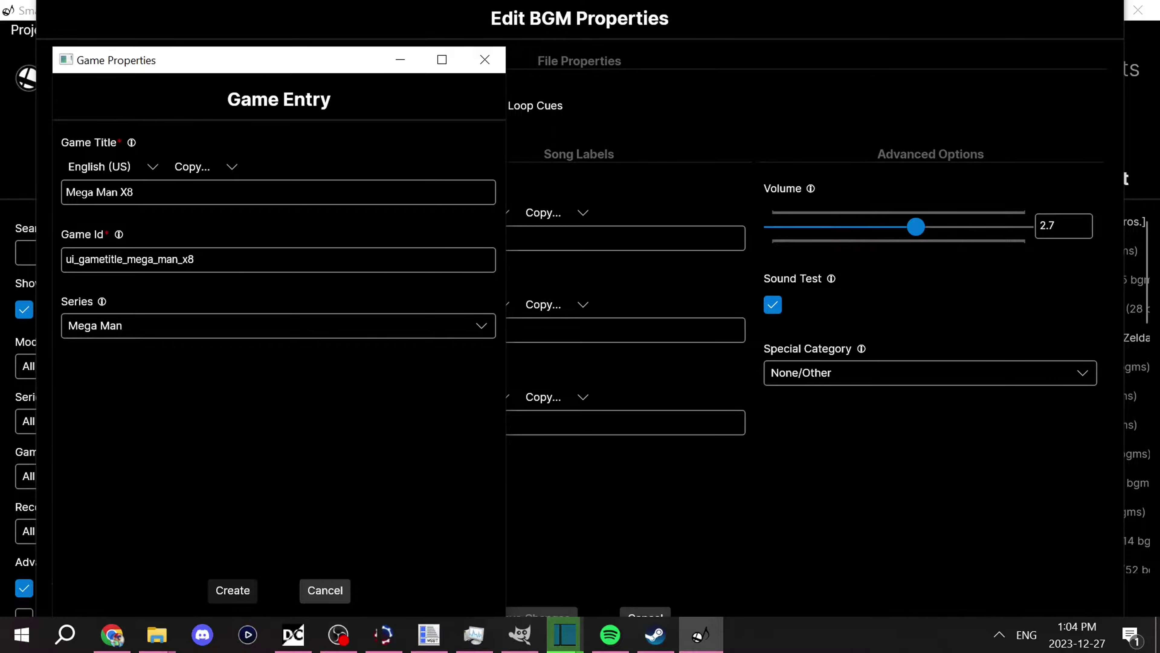
click(233, 590)
Assign the song to the game Mega Man X8 and set its record type to Original.
click(227, 305)
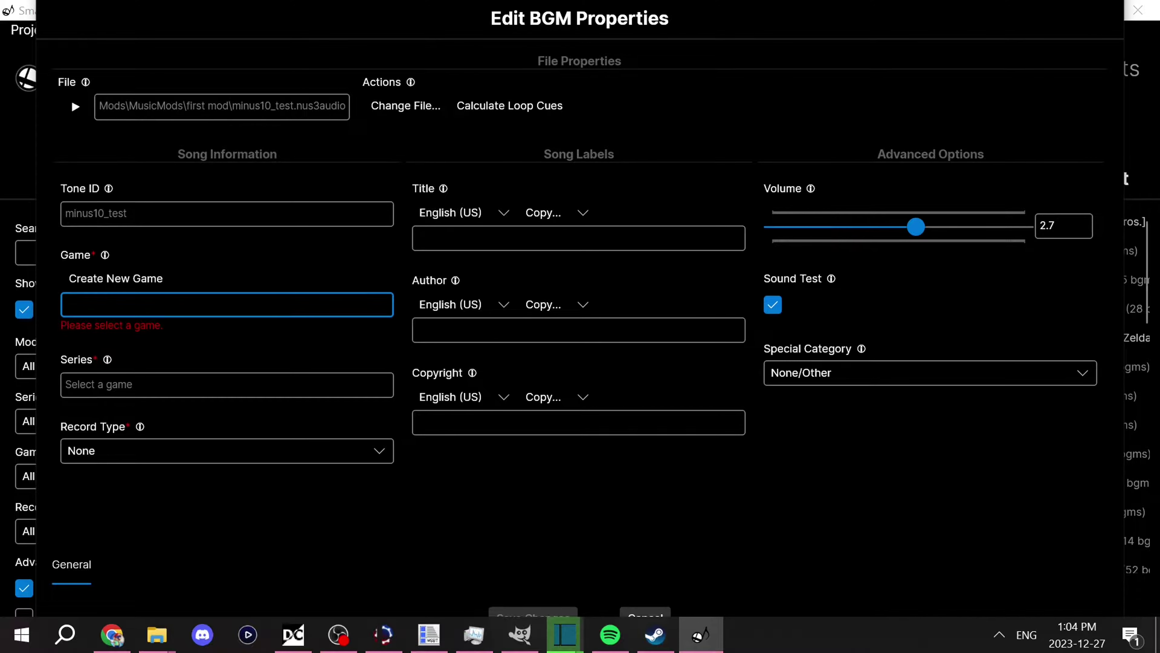
text(Mega Man)
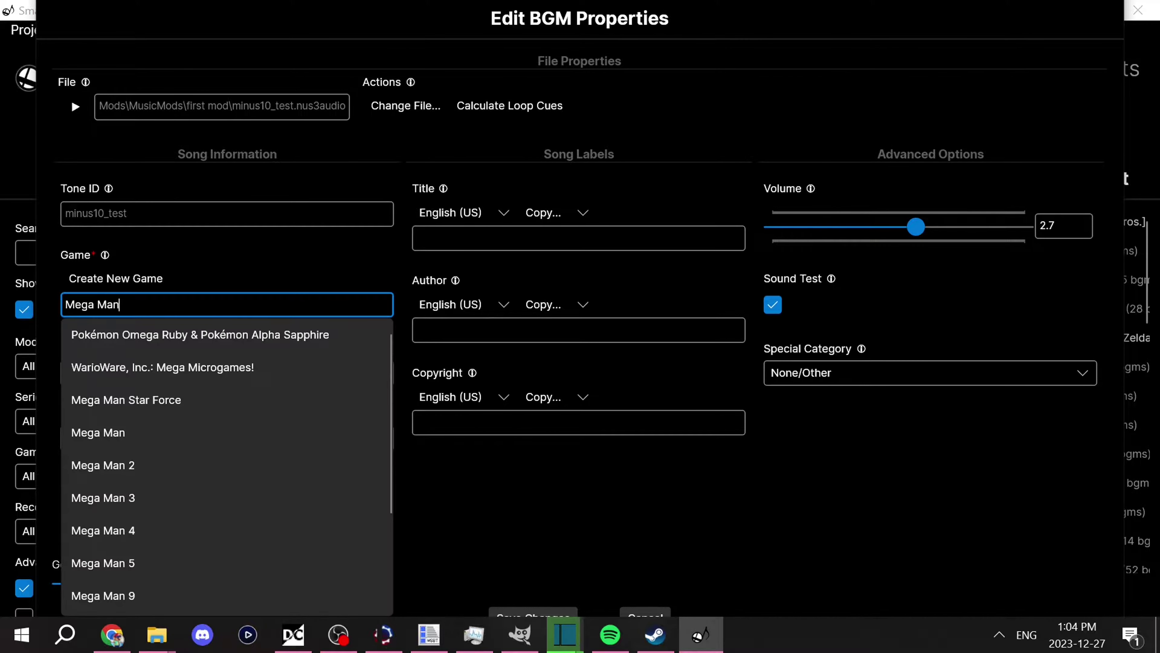
text( x8)
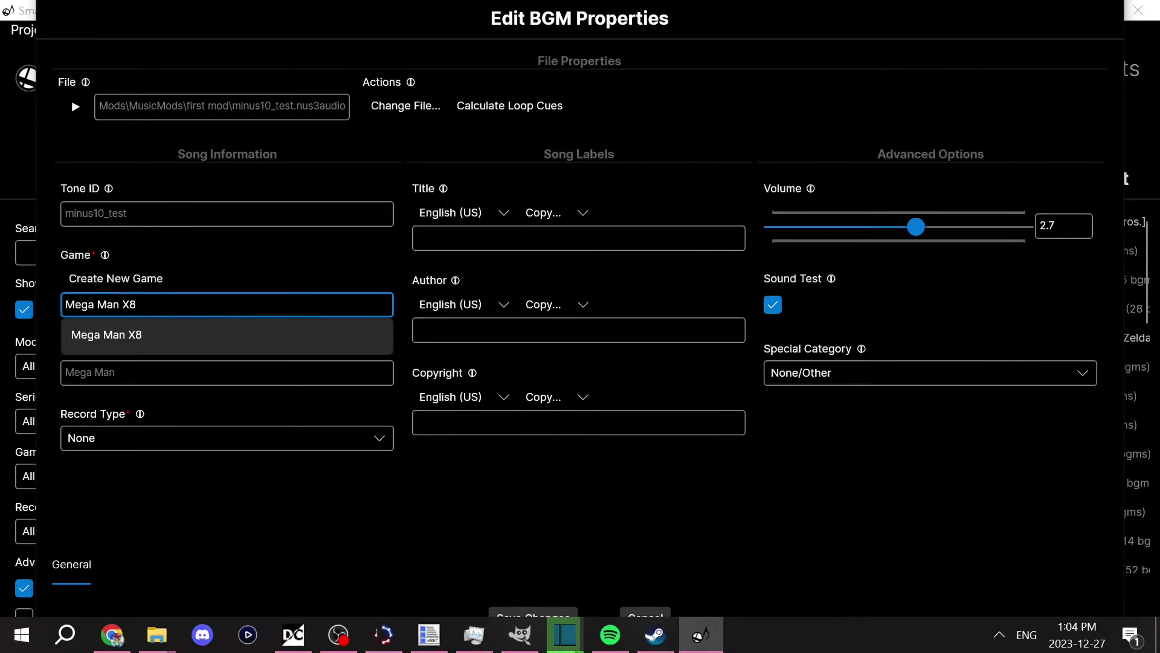
key(Down)
key(Return)
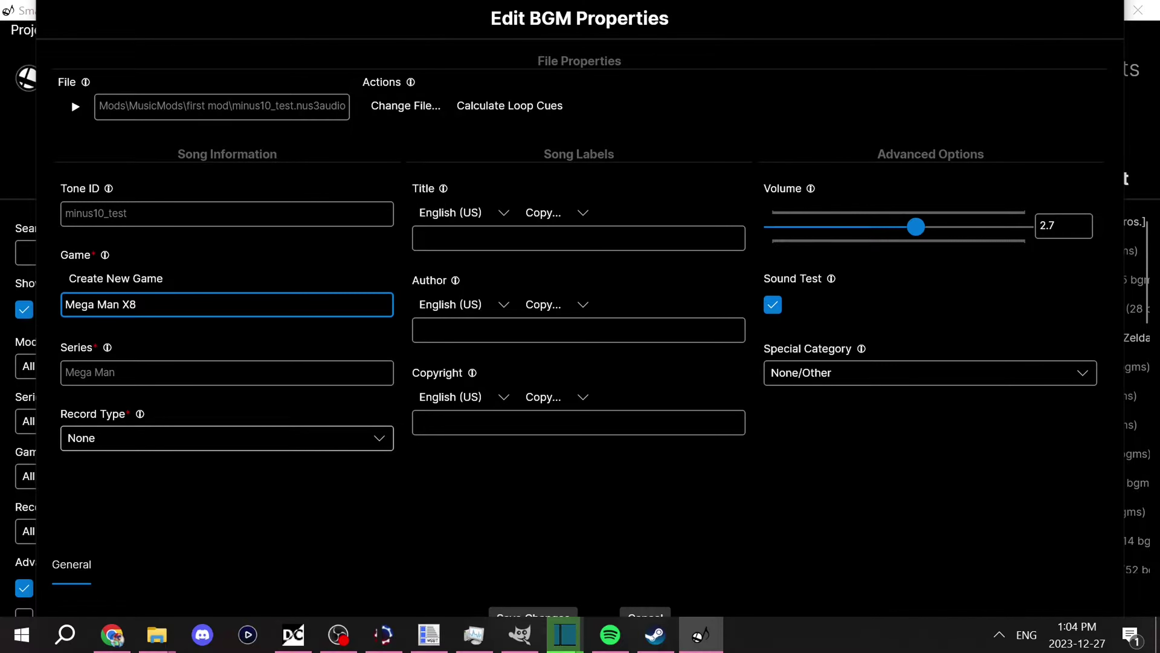
click(227, 439)
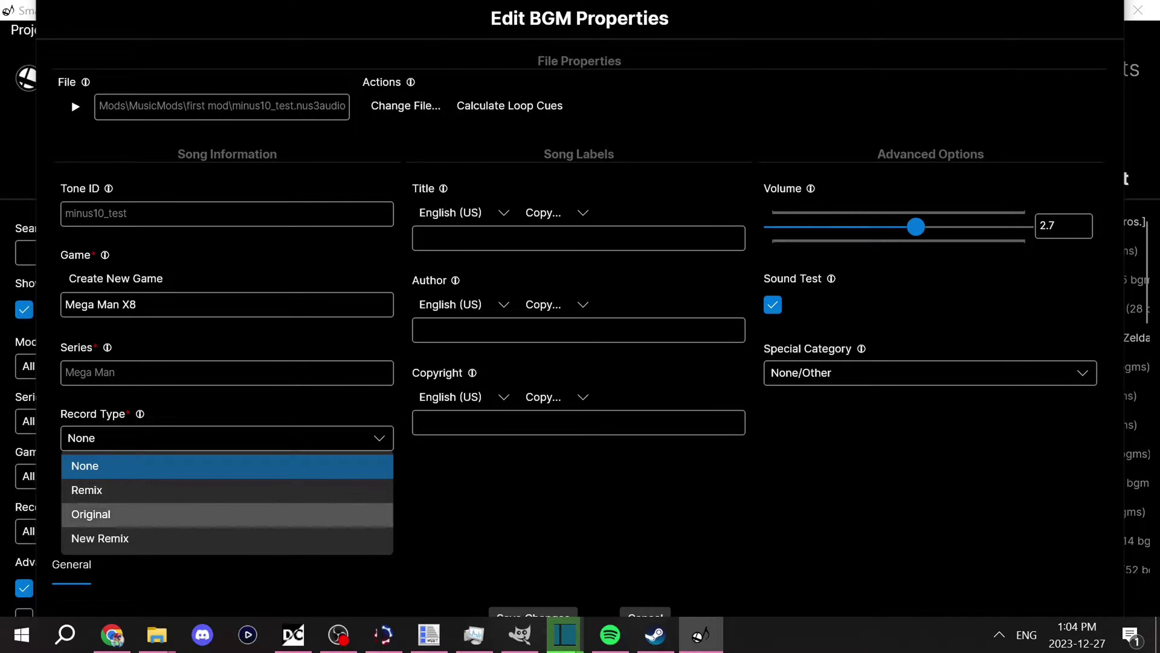
click(227, 515)
Enter the song title "Mega Man X8 Song" and the author "Mega Man X8 Author".
click(578, 238)
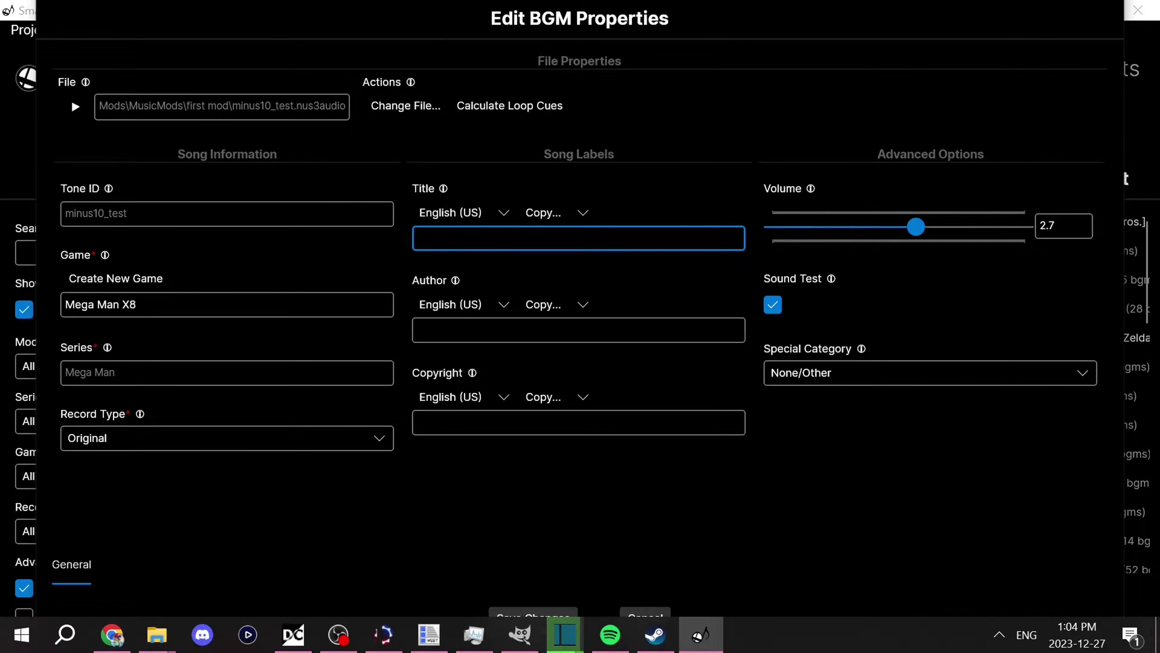
text(Mega Man X8 Song)
key(Tab)
key(Tab)
key(Tab)
text(M)
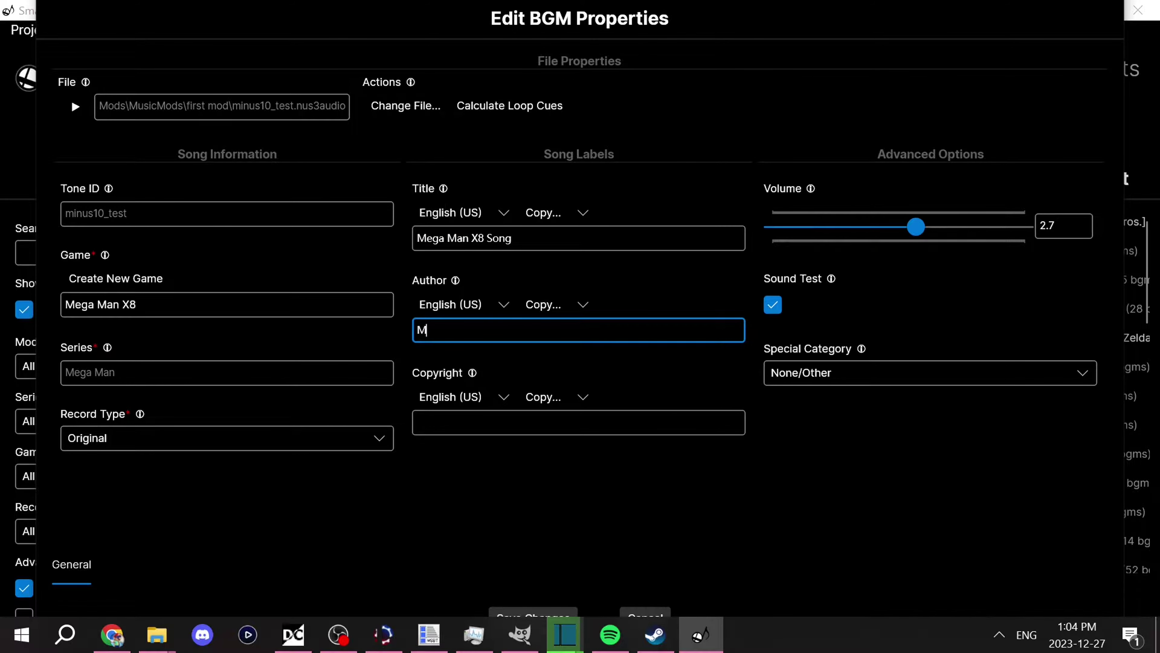
text(ega Man X8 Author)
Fill in the song's copyright label with "Copyright".
key(Tab)
key(Tab)
key(Tab)
text(Co)
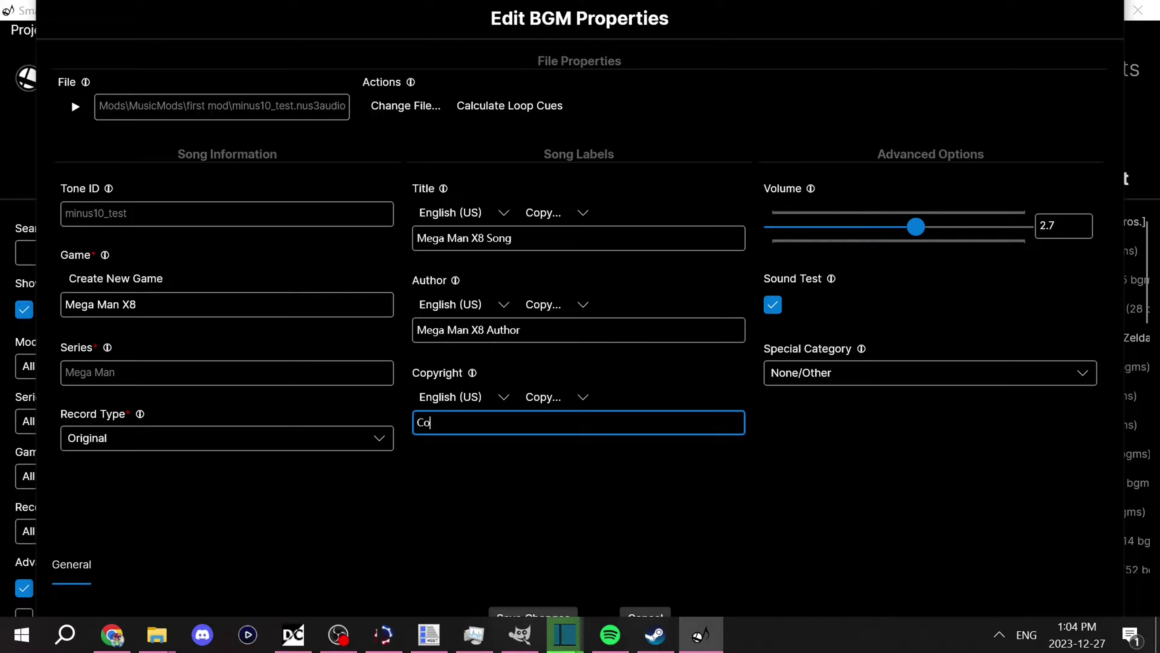
text(pyright)
key(shift+Tab)
key(shift+Tab)
key(shift+Tab)
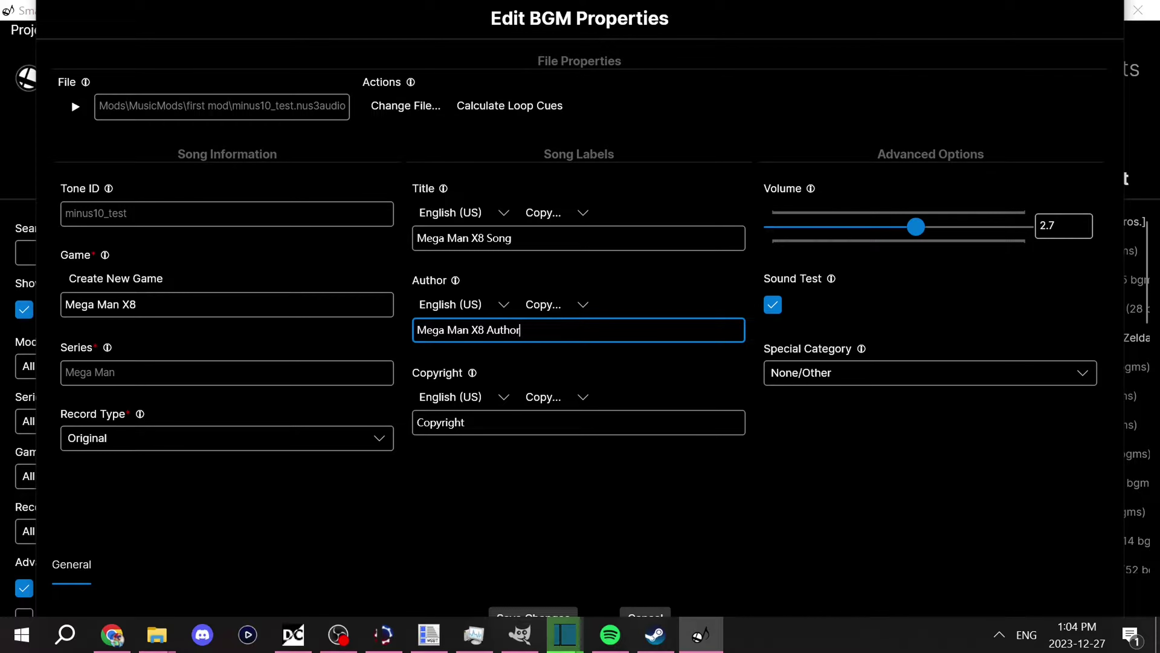
Save the song's BGM properties and go to its new entry at the end of the song list.
drag(1066, 226, 1039, 225)
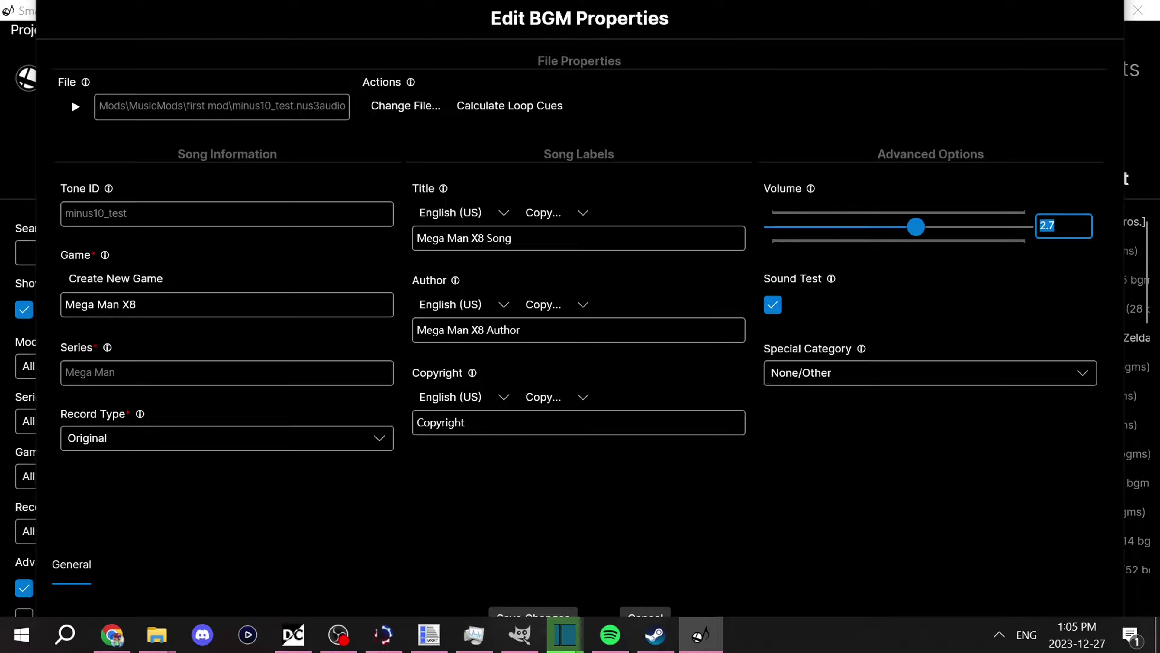
click(1060, 226)
drag(1060, 226, 1036, 225)
click(533, 613)
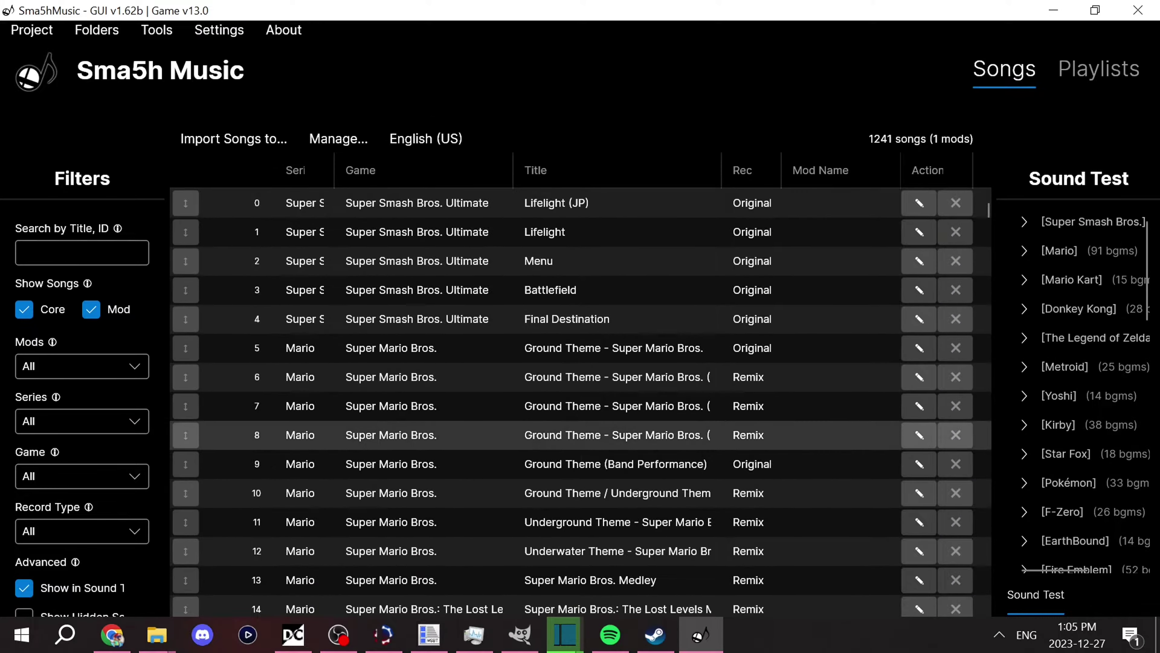
drag(983, 210, 984, 596)
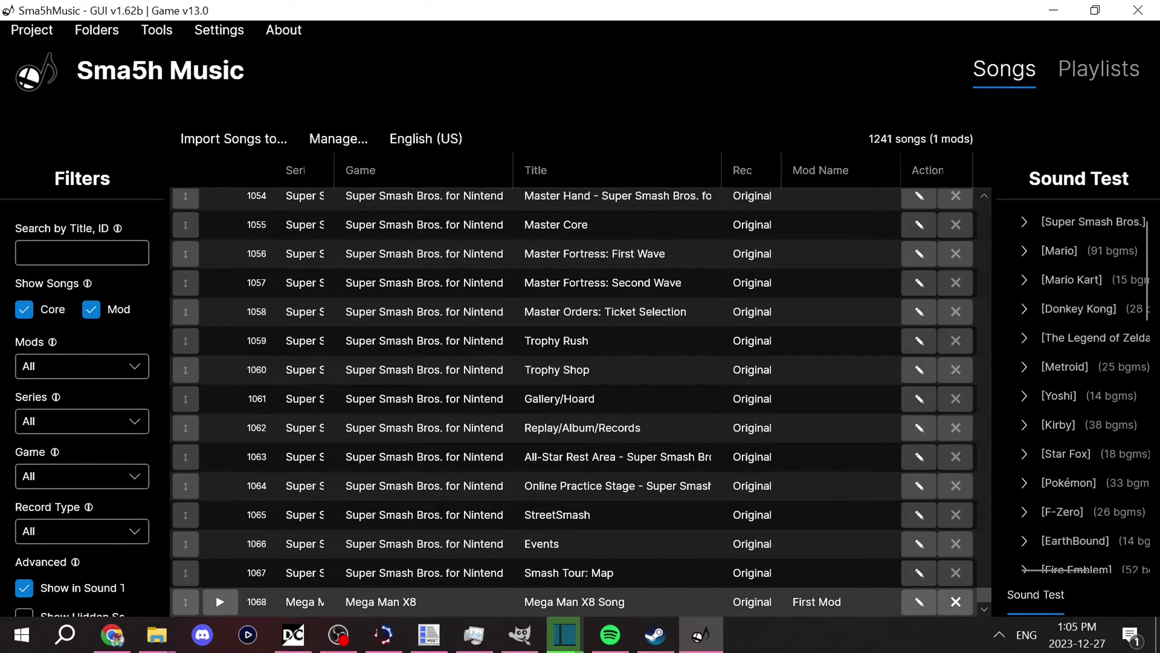
Move "Mega Man X8 Song" to the end of the Mega Man series songs and select the Mega Man series in the sound test order.
click(216, 594)
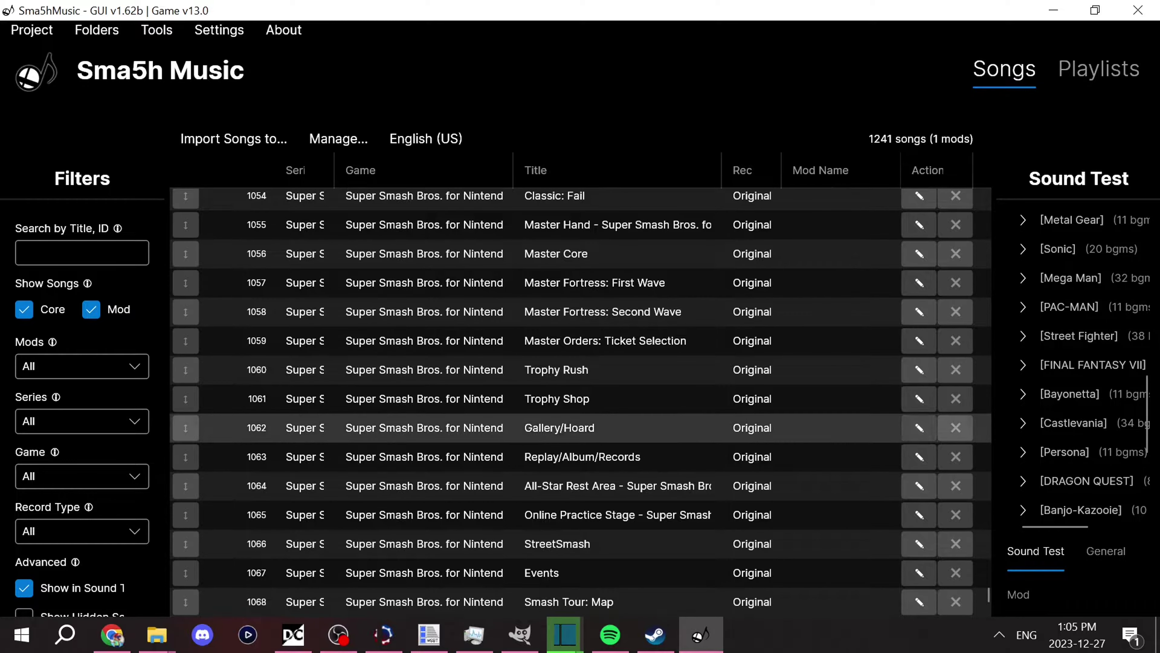
scroll(640, 547, up, 5)
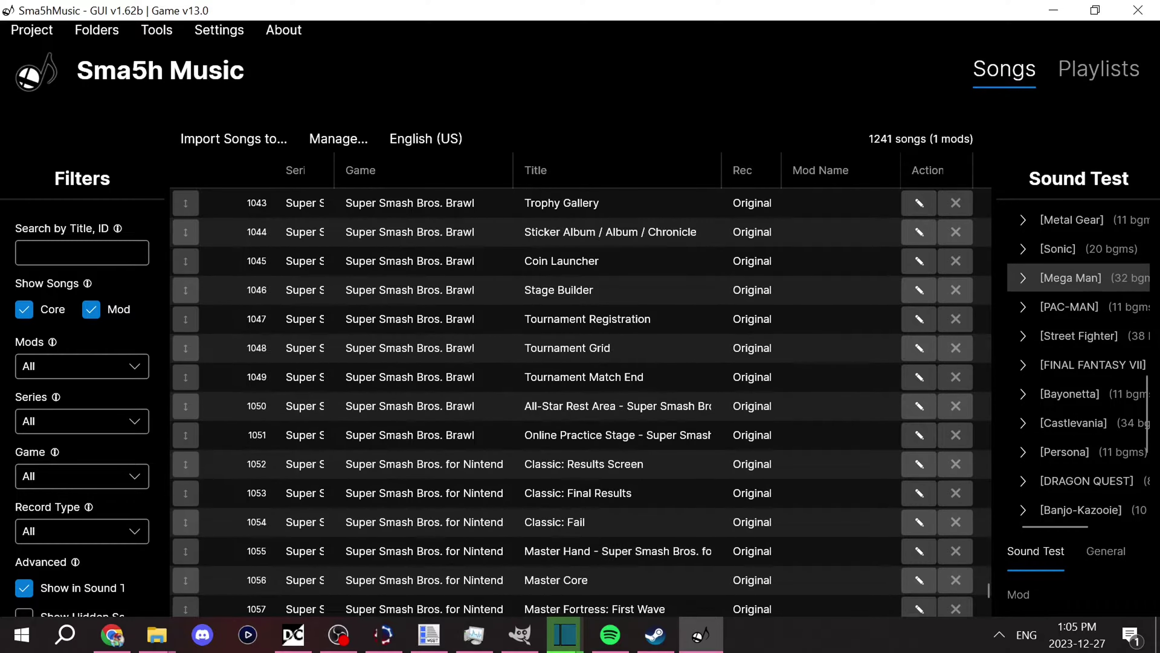
click(1071, 278)
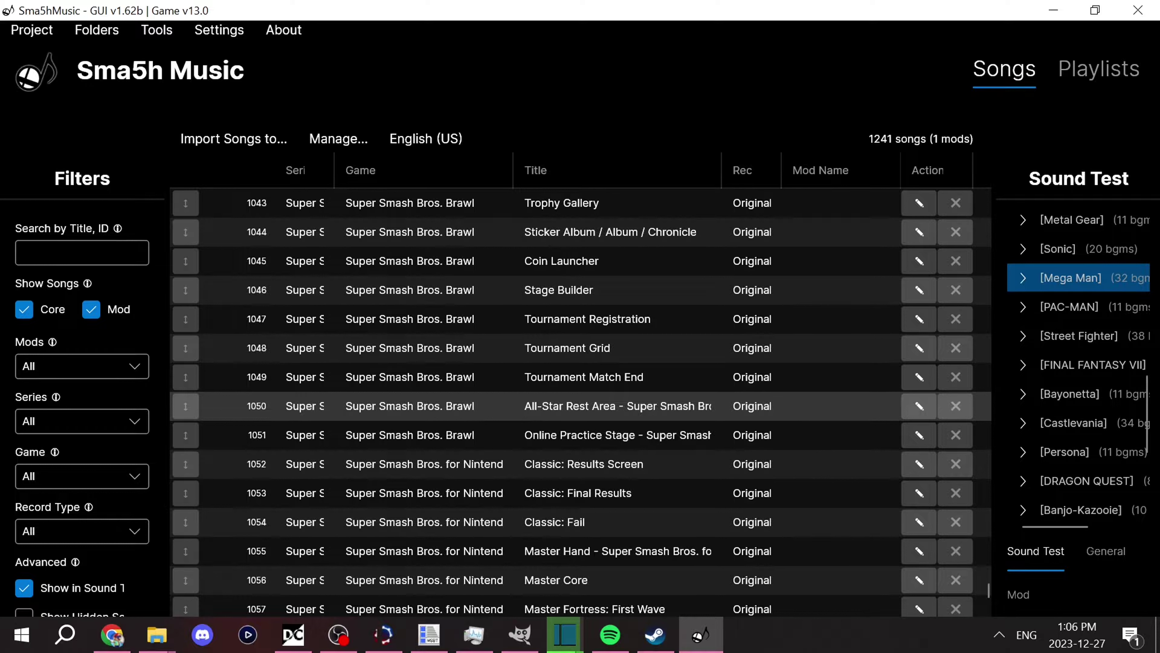
Reassign the core song "Ground Theme - Super Mario Bros." to the game Super Mario Odyssey and save the changes.
drag(989, 590, 968, 176)
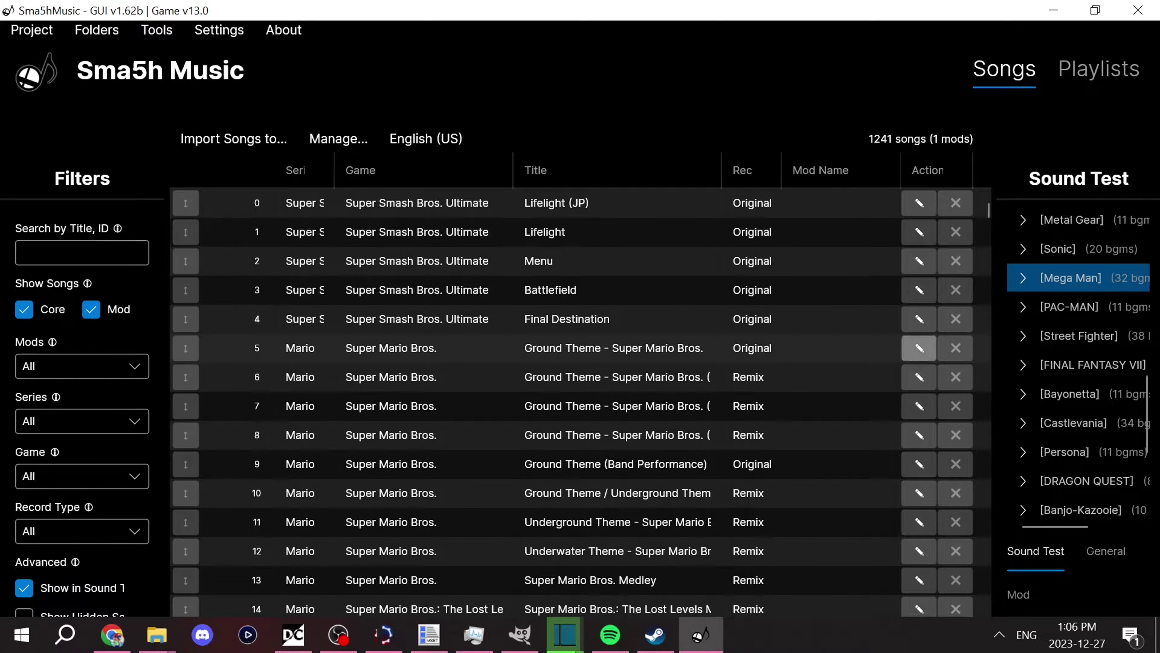
click(919, 348)
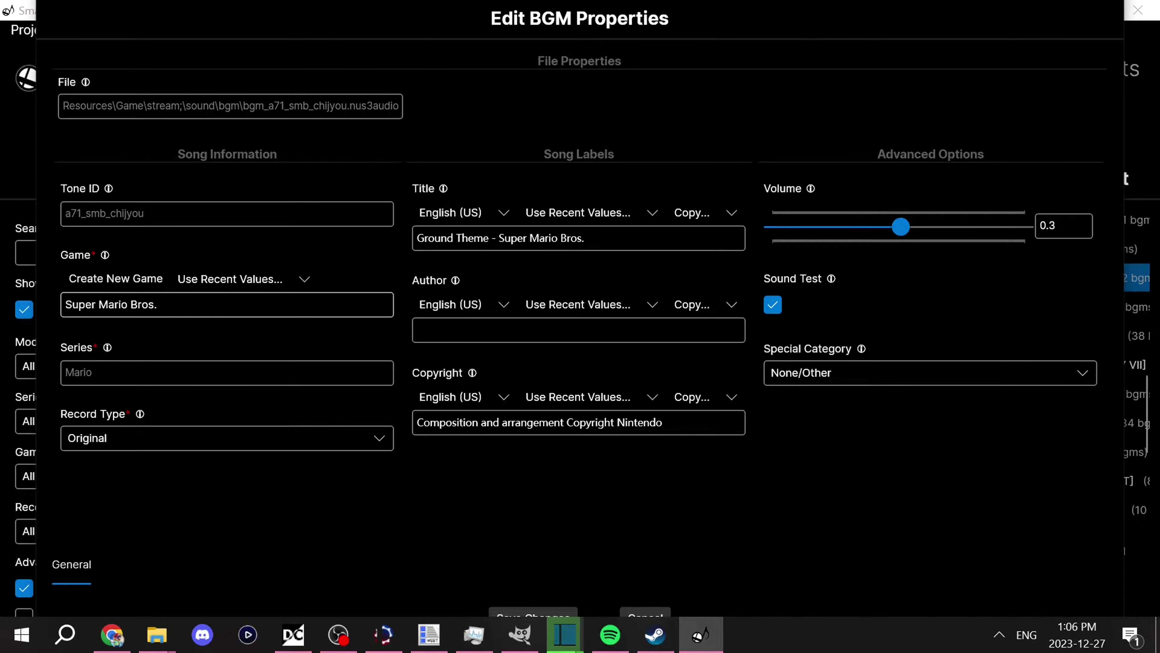
drag(605, 238, 402, 236)
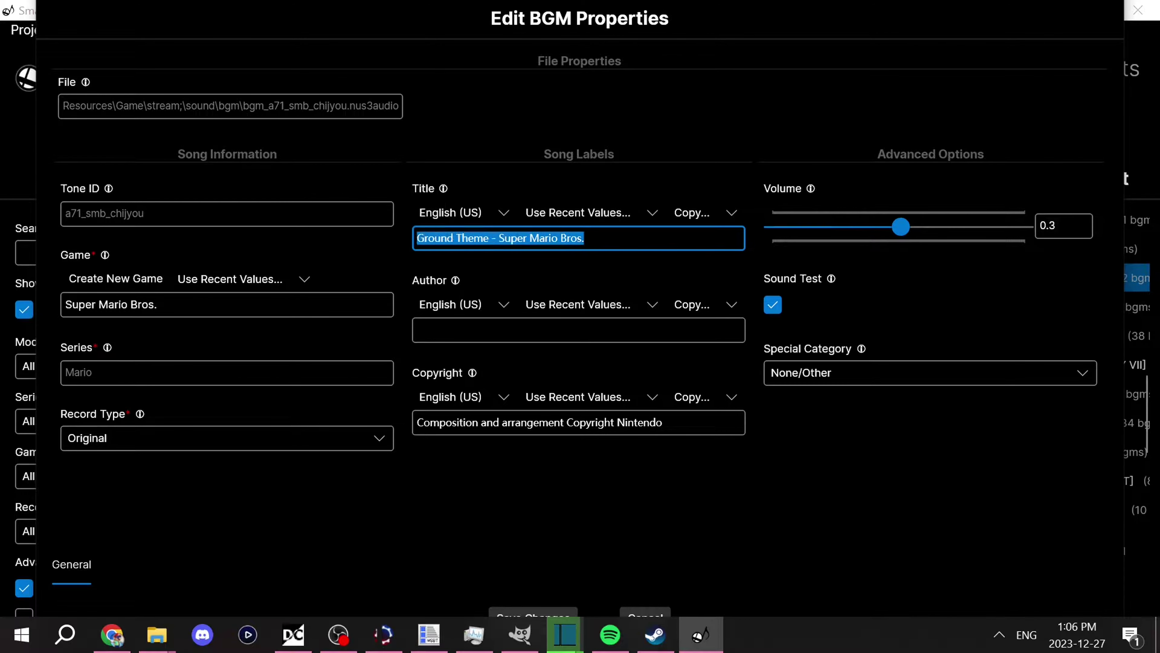
click(540, 238)
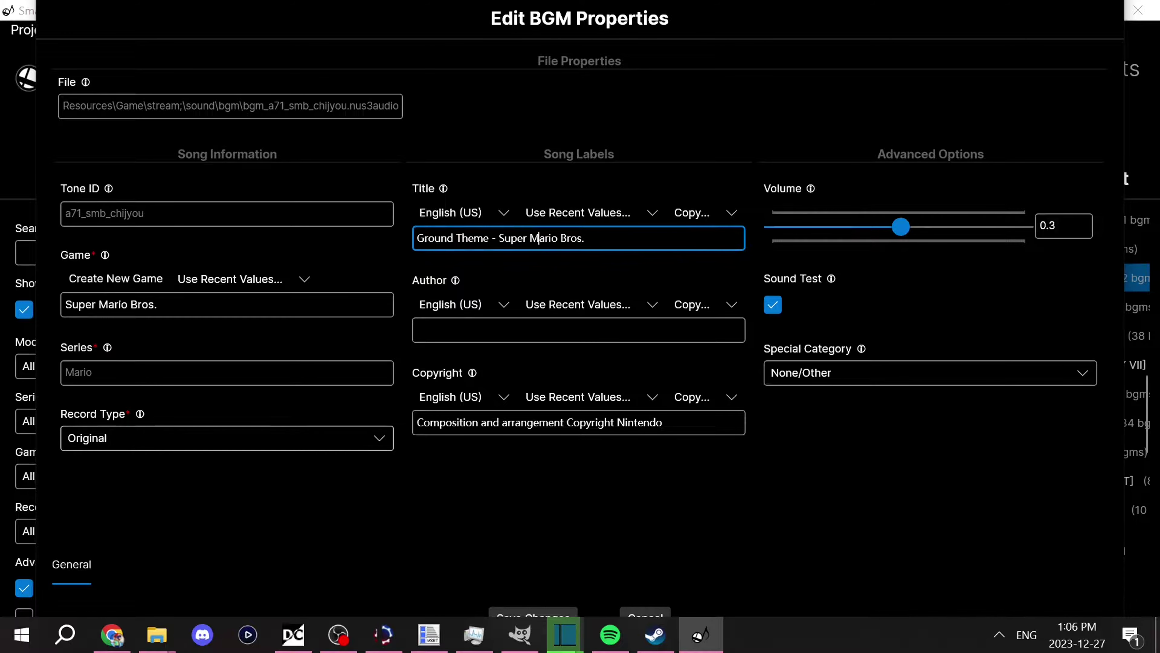
drag(172, 305, 64, 305)
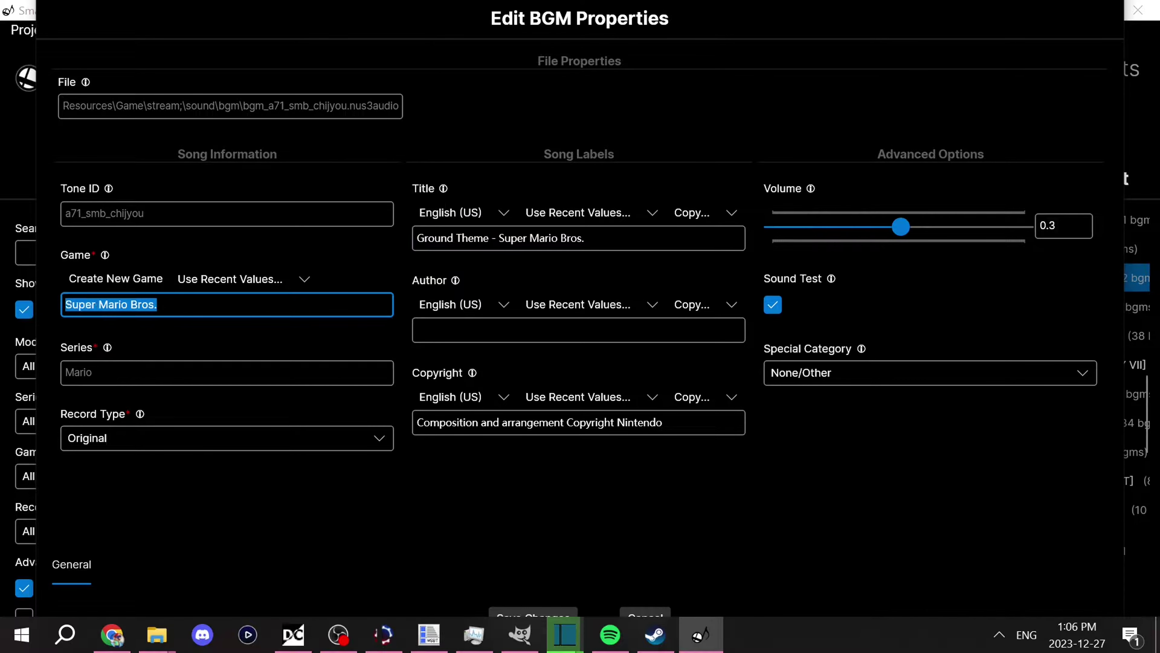
drag(171, 306, 131, 305)
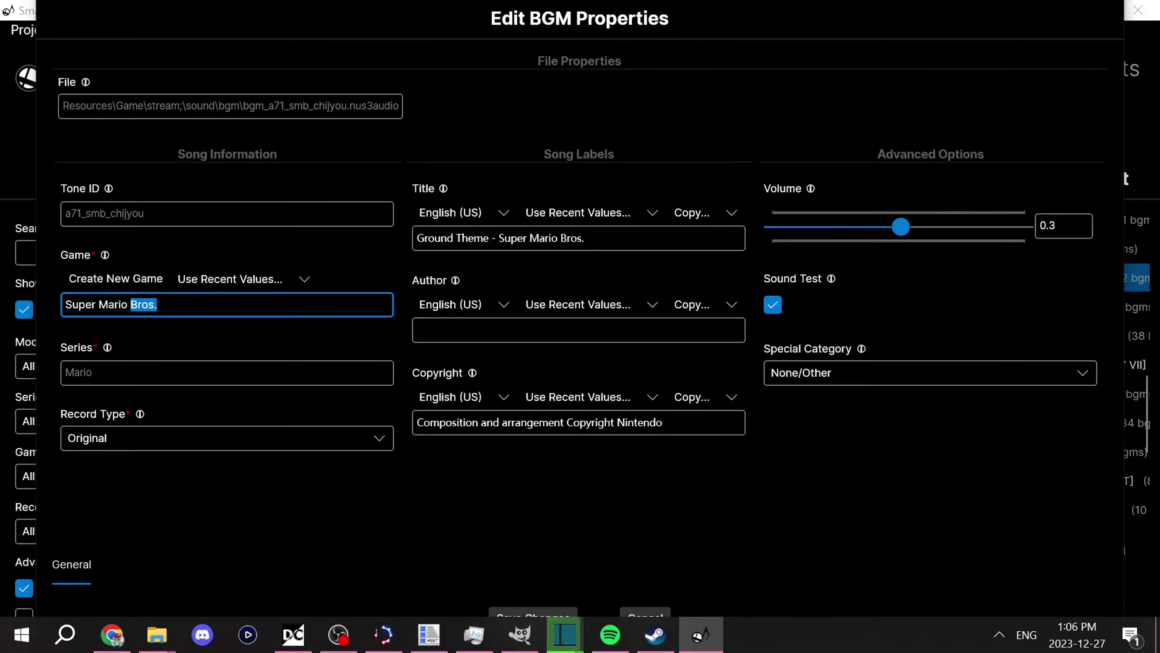
key(BackSpace)
text(Odyssey)
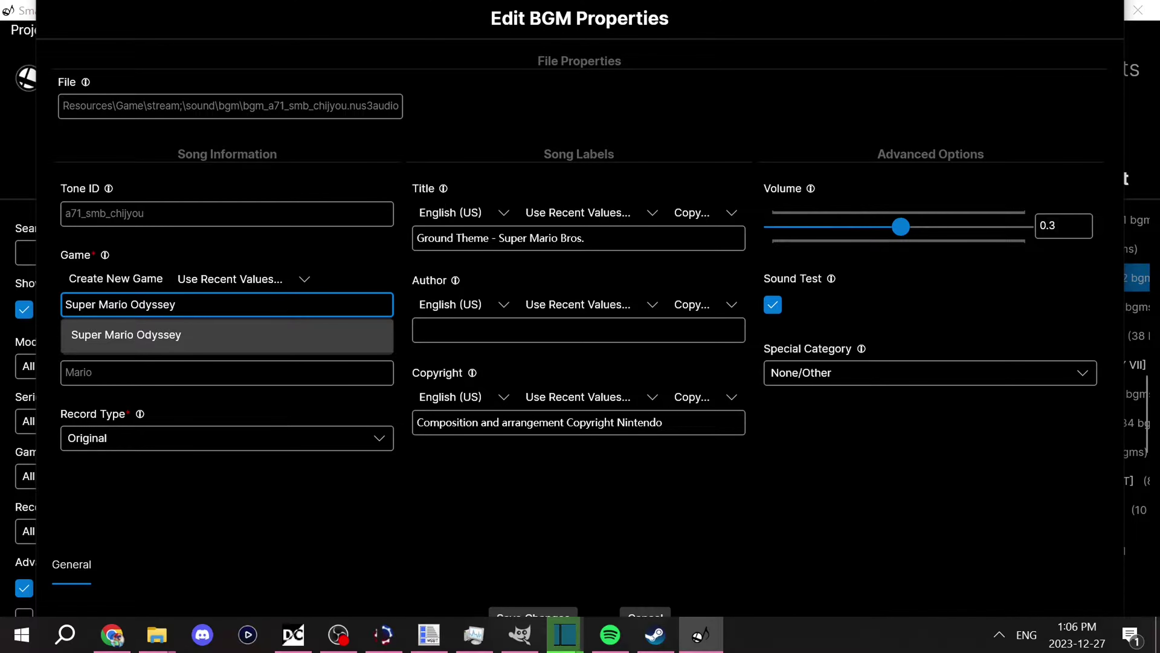
key(Return)
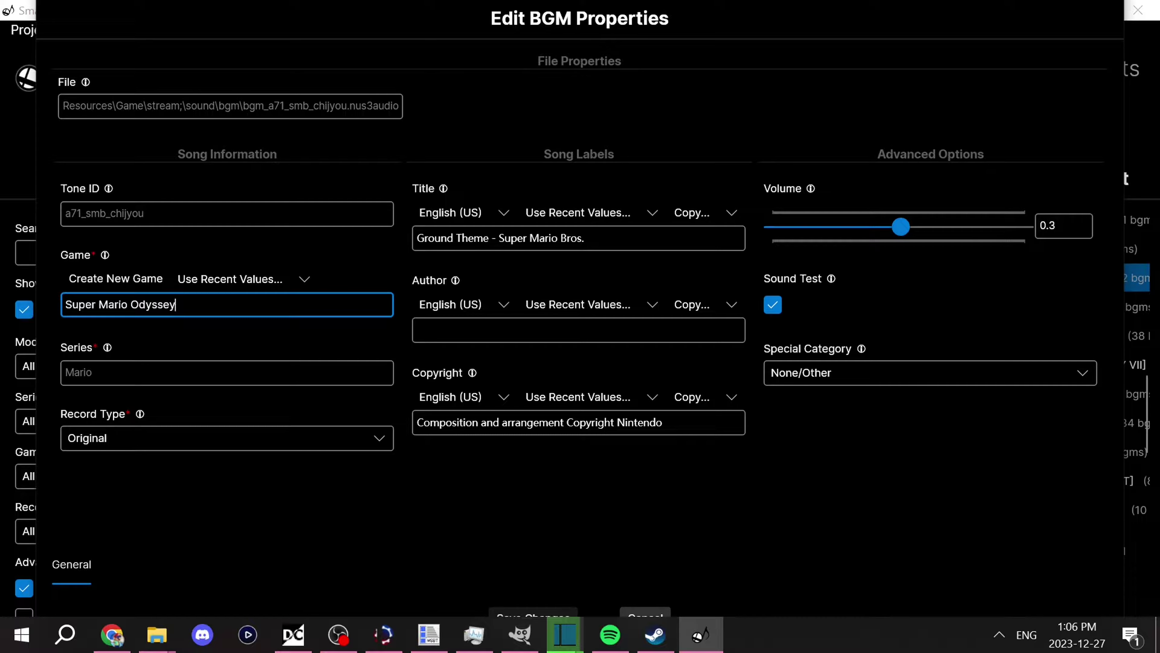
click(533, 613)
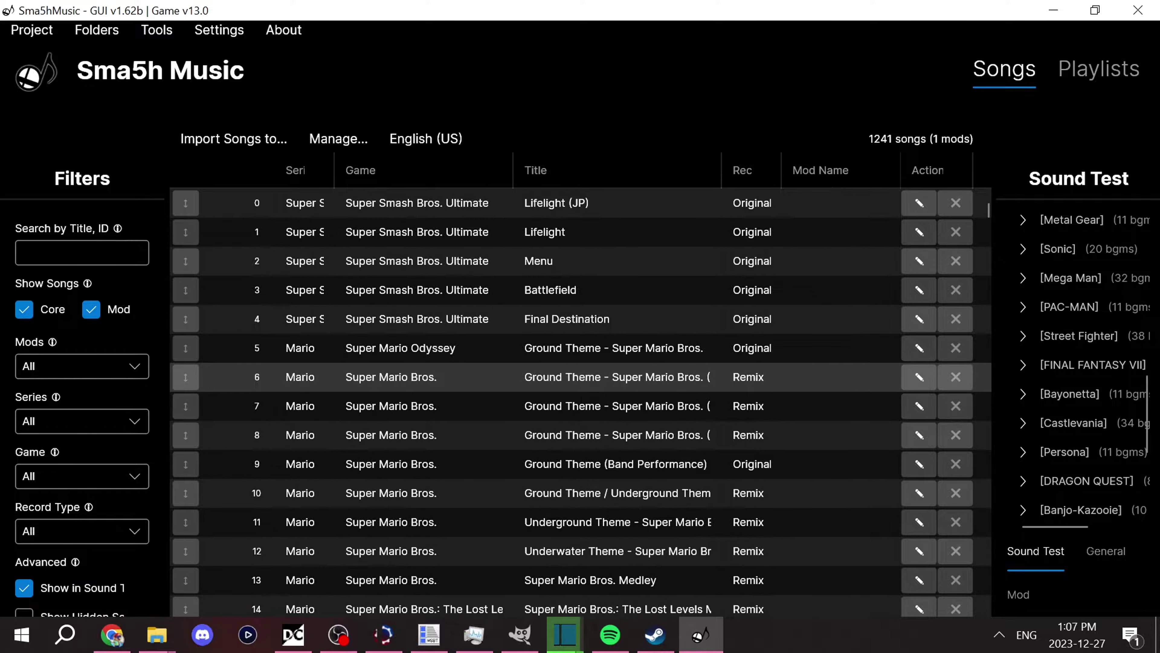
Examine the Pinch Songs special category and its pinch song ID for "Ground Theme - Super Mario Bros.", leaving its properties without saving.
click(919, 348)
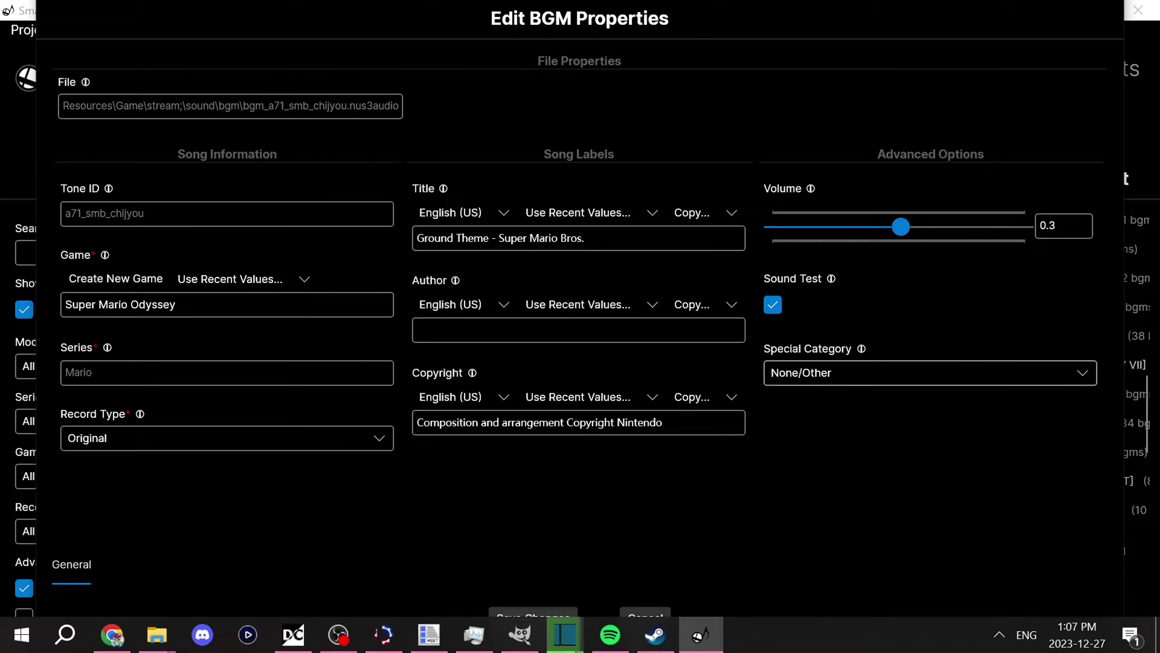
click(930, 372)
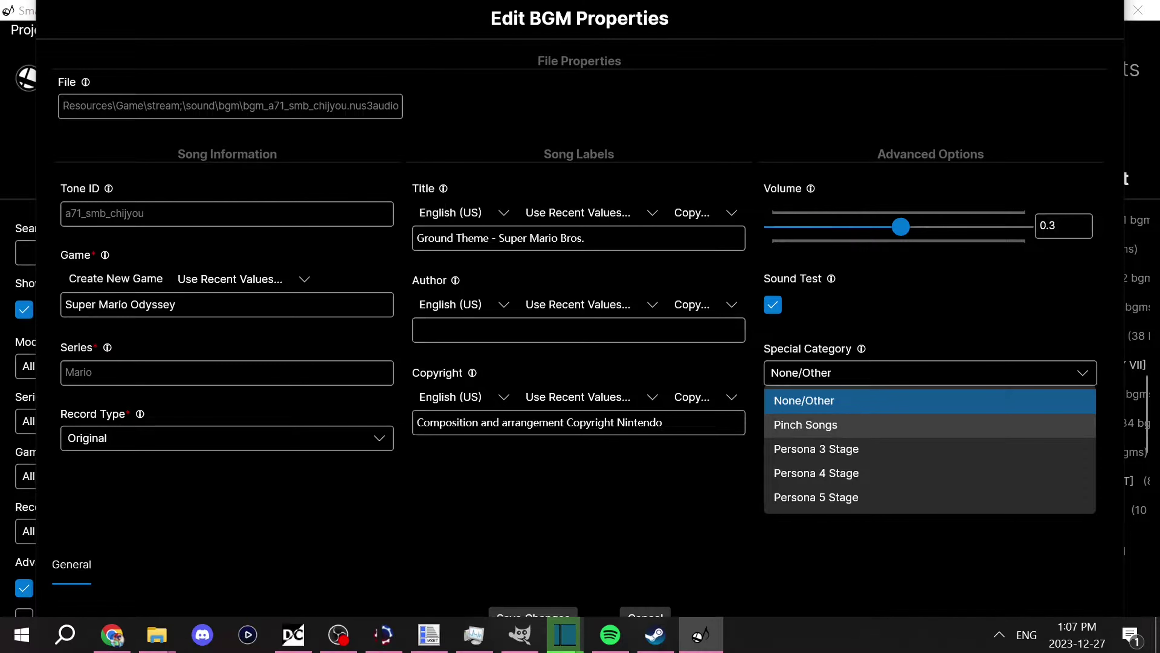
click(805, 424)
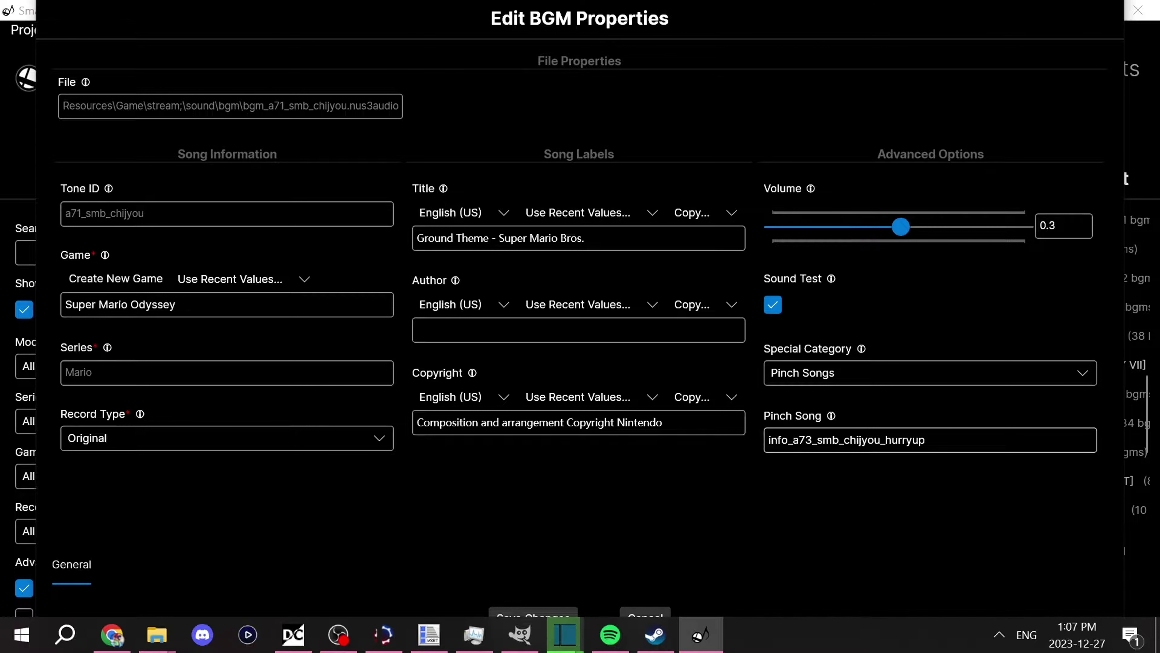
drag(929, 440, 768, 440)
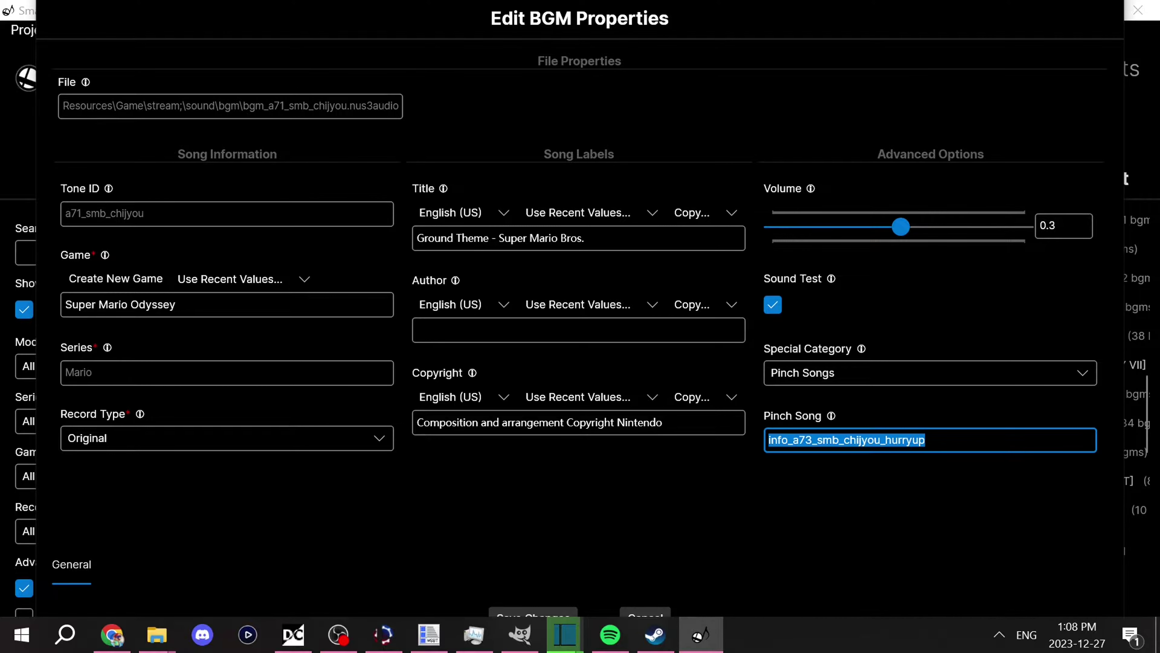
click(929, 441)
drag(929, 440, 767, 440)
click(868, 441)
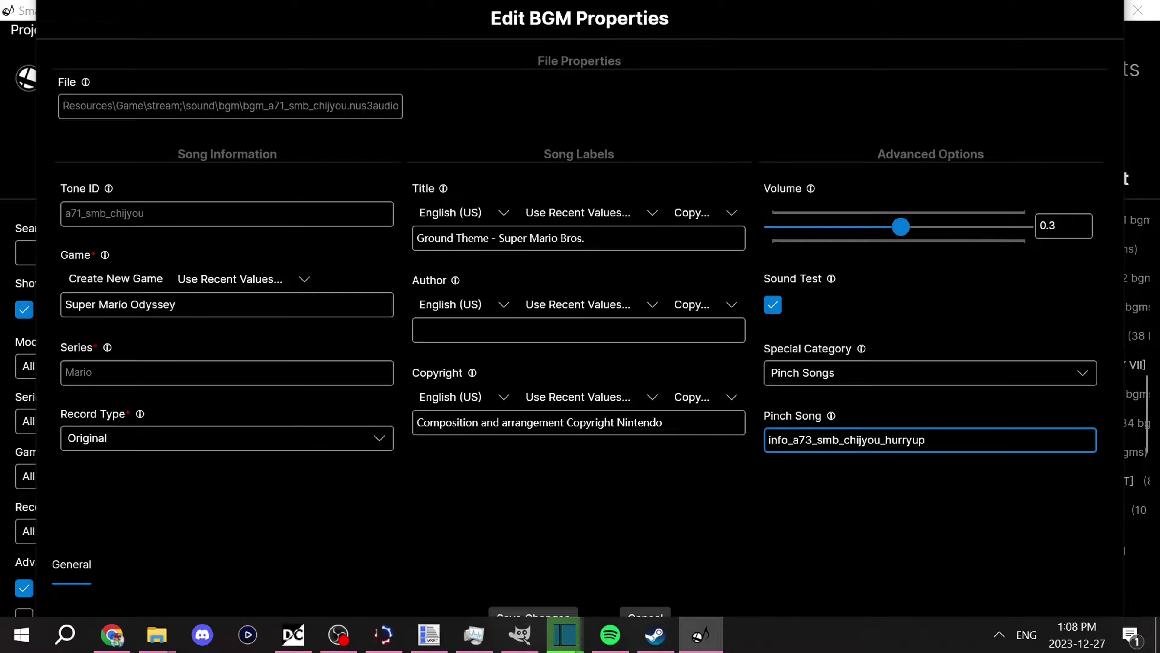
double_click(868, 440)
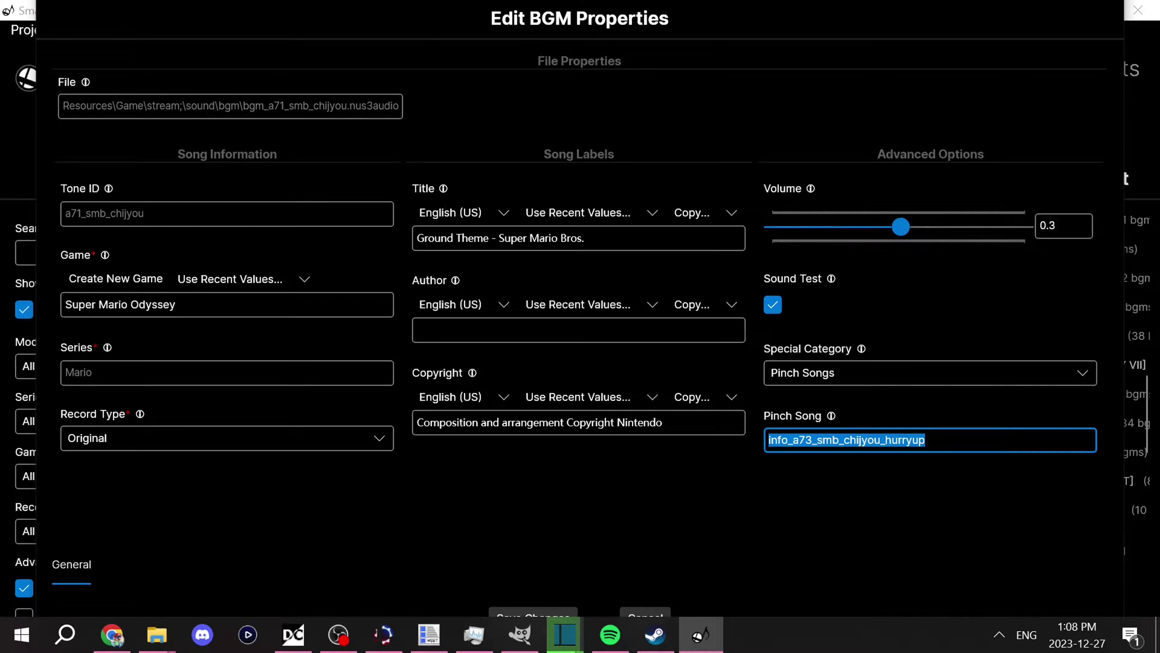
click(646, 613)
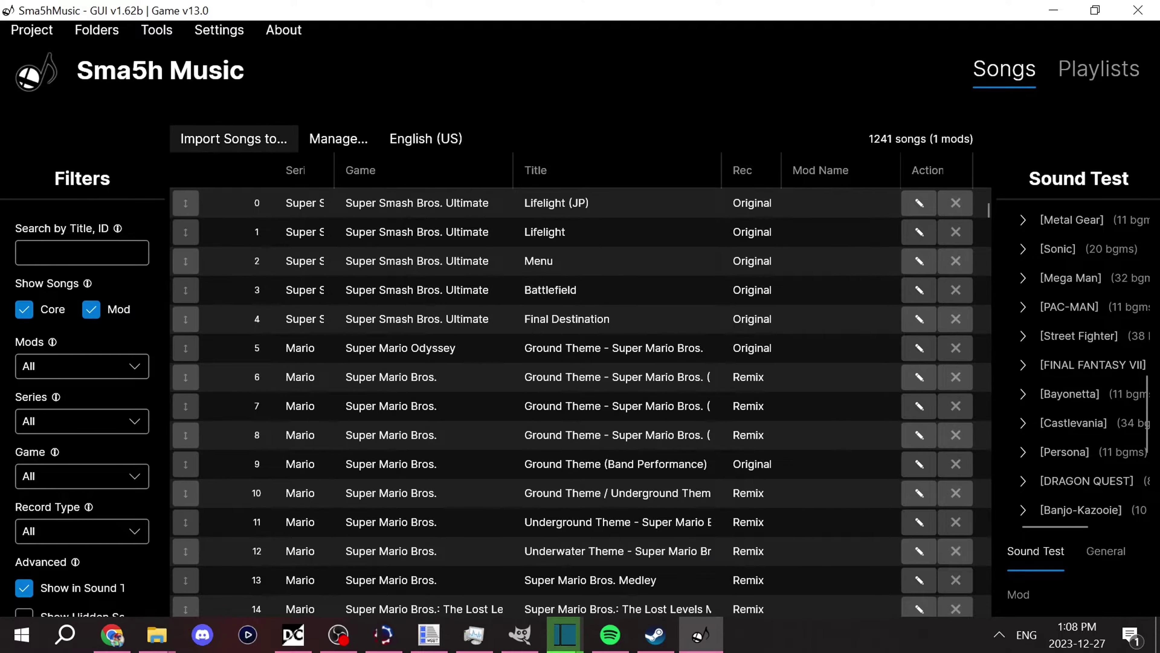
click(233, 138)
click(205, 168)
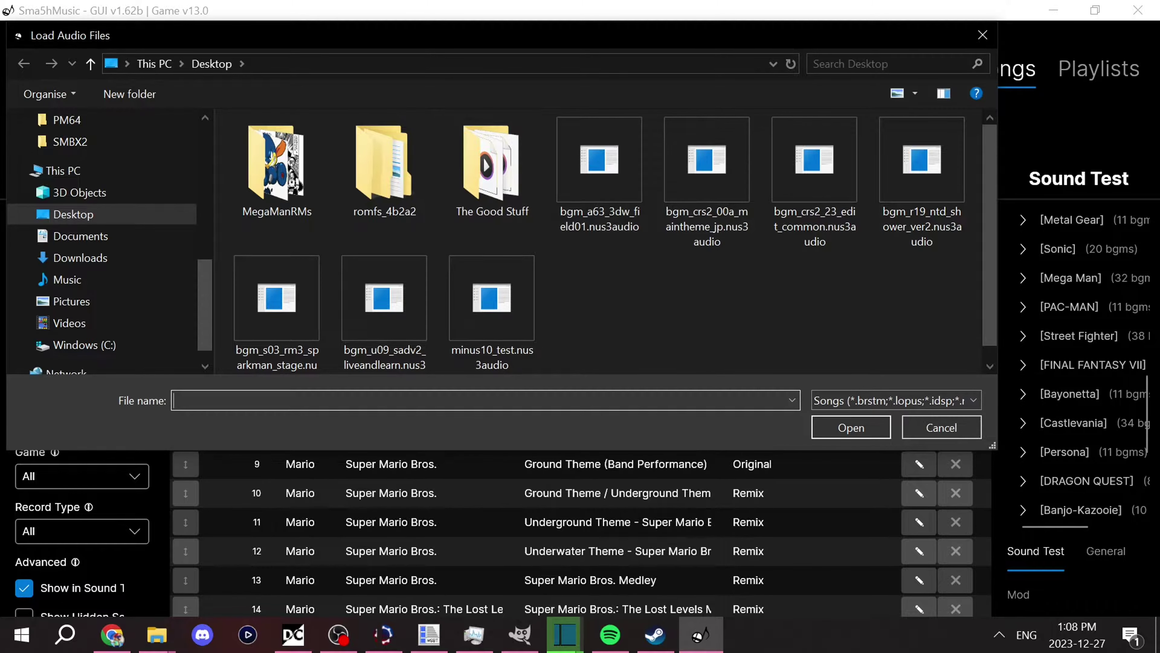
click(941, 427)
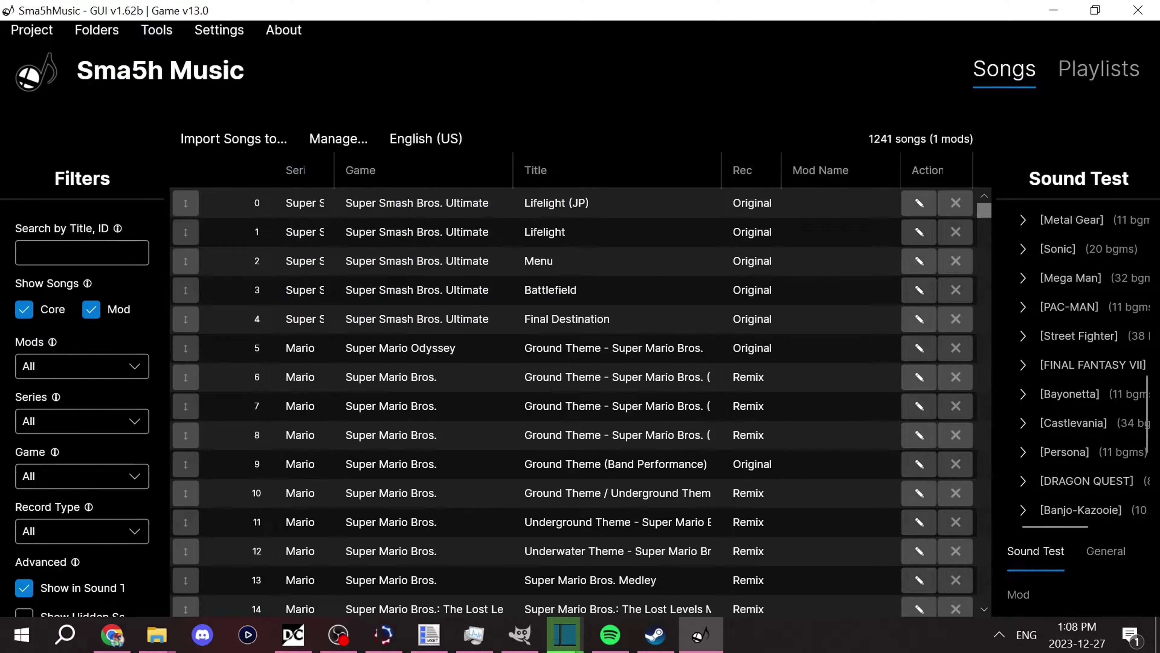
Look up the tone ID of "Mega Man X8 Song" in its BGM properties and close them without changes.
drag(983, 210, 983, 503)
drag(984, 518, 984, 425)
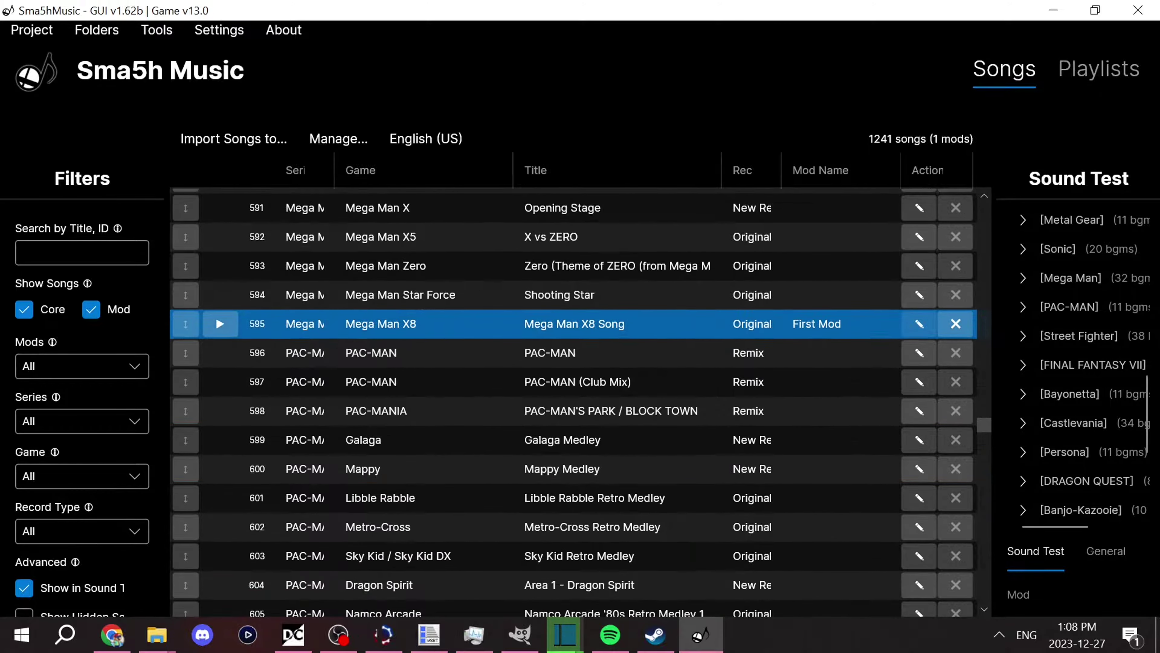
double_click(216, 316)
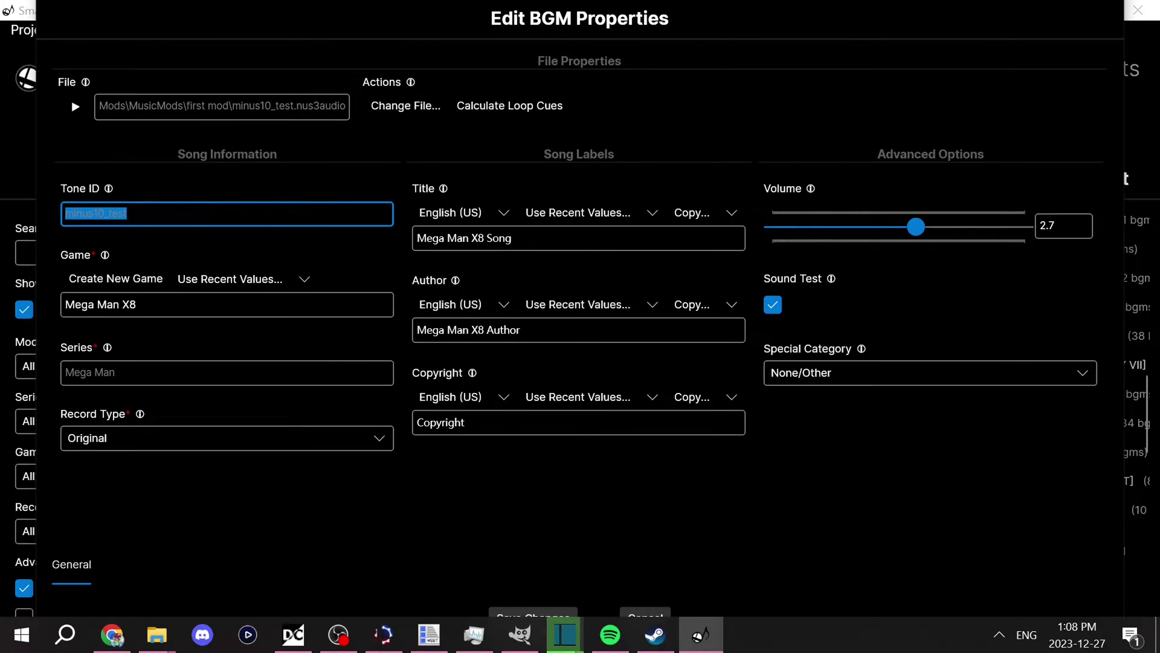
key(Escape)
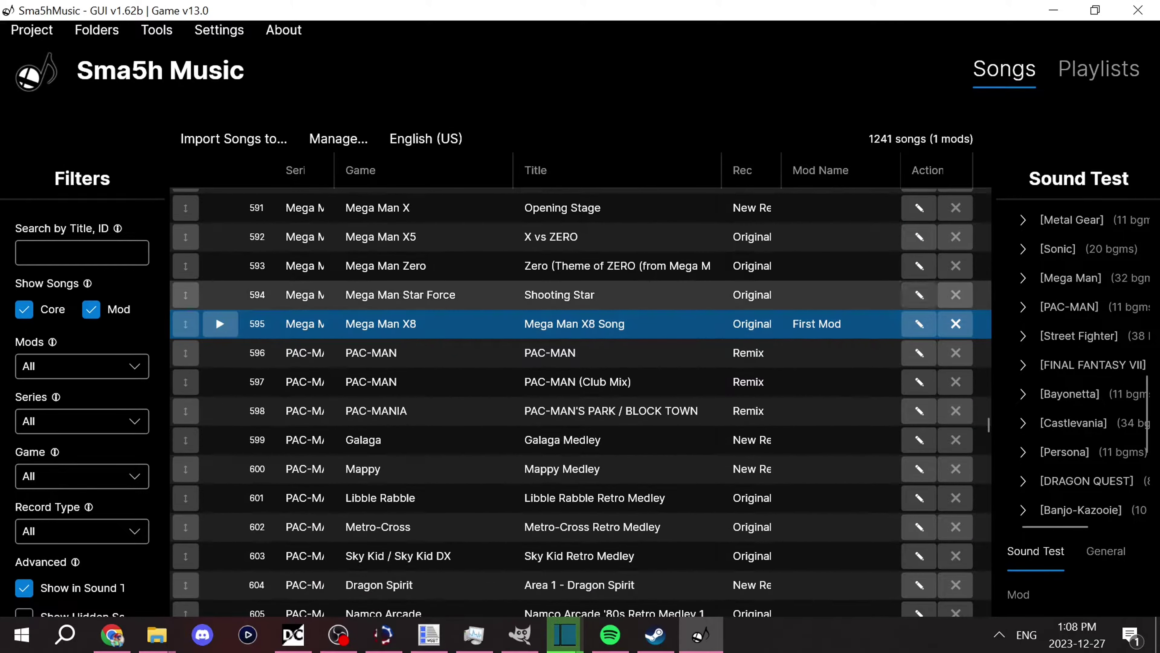
Set the special category of "Shooting Star" to Pinch Songs with info_minus10_test as its pinch song, save, and check the stored setting.
click(919, 294)
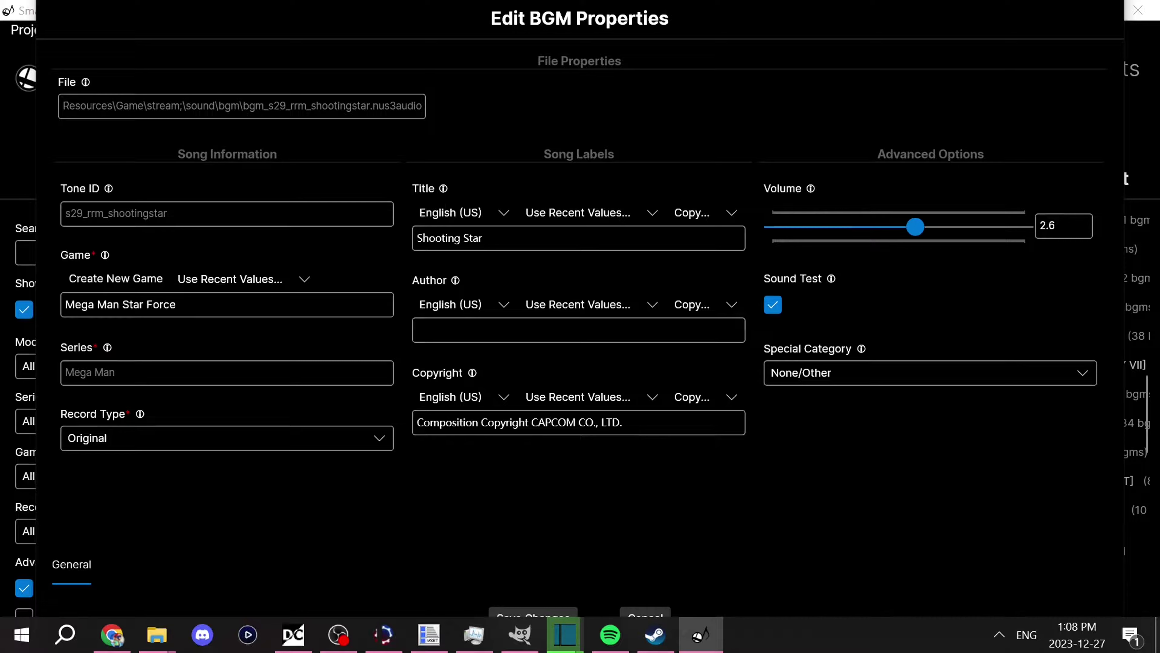
click(929, 372)
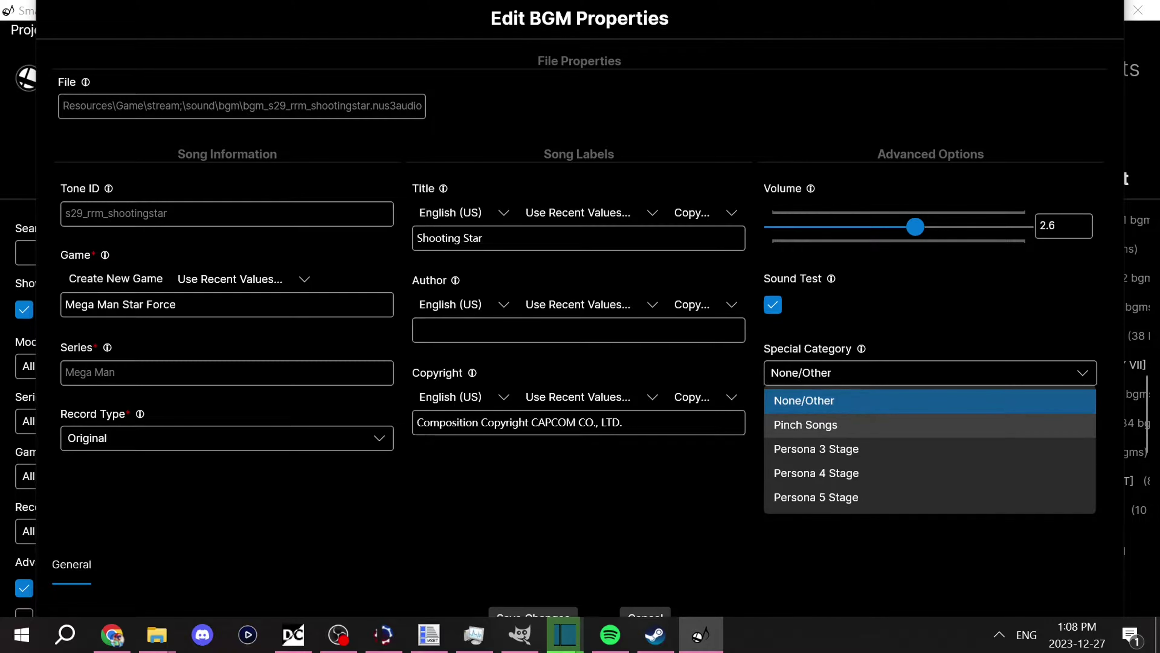
click(822, 422)
click(930, 439)
text(minus)
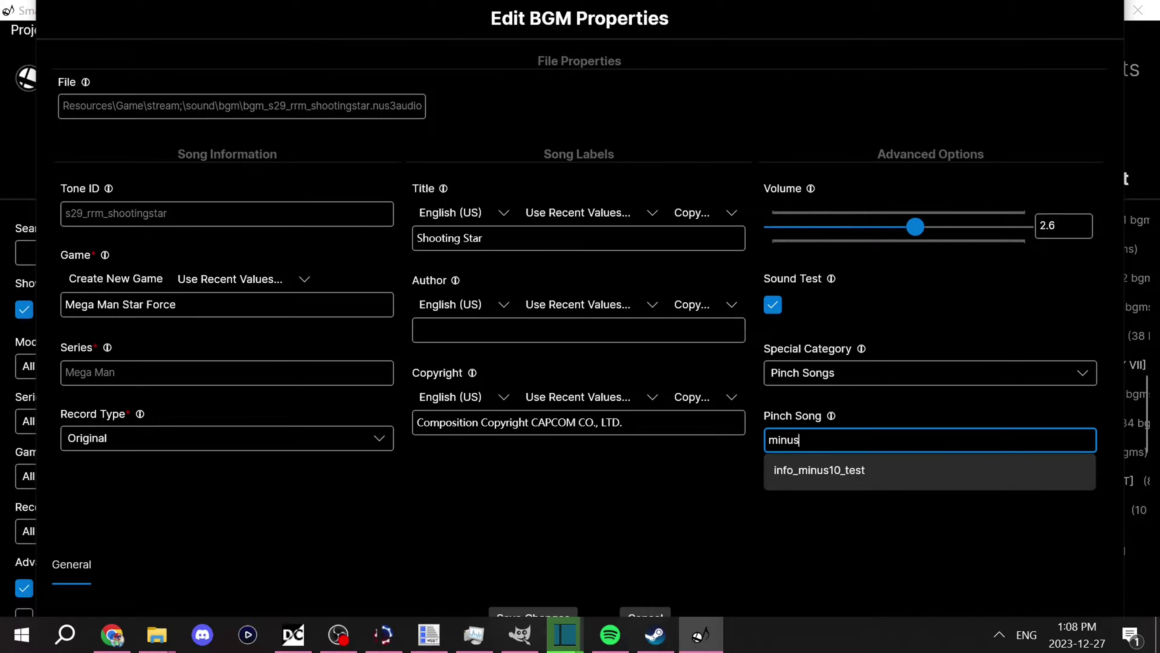
click(930, 471)
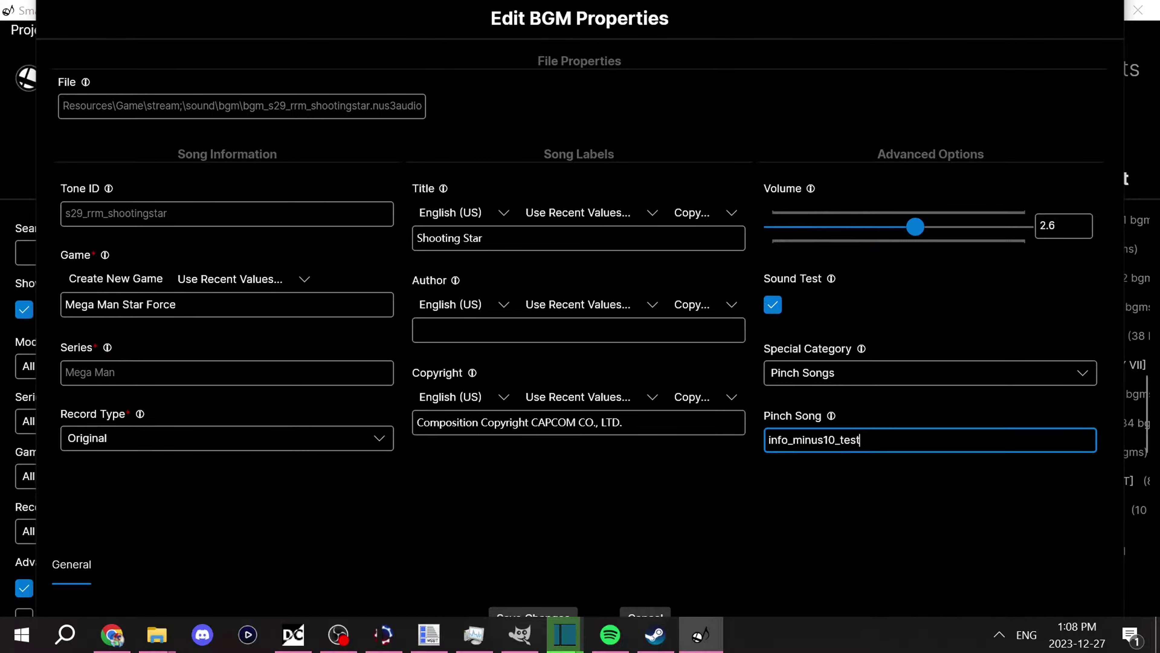
click(533, 611)
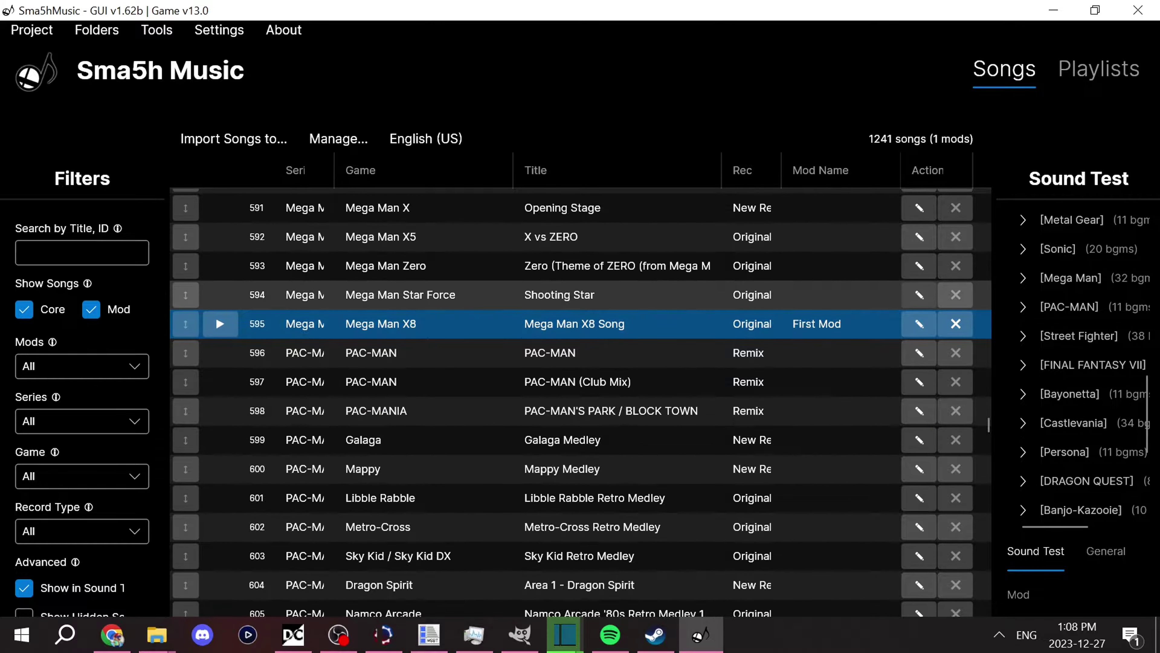
click(919, 294)
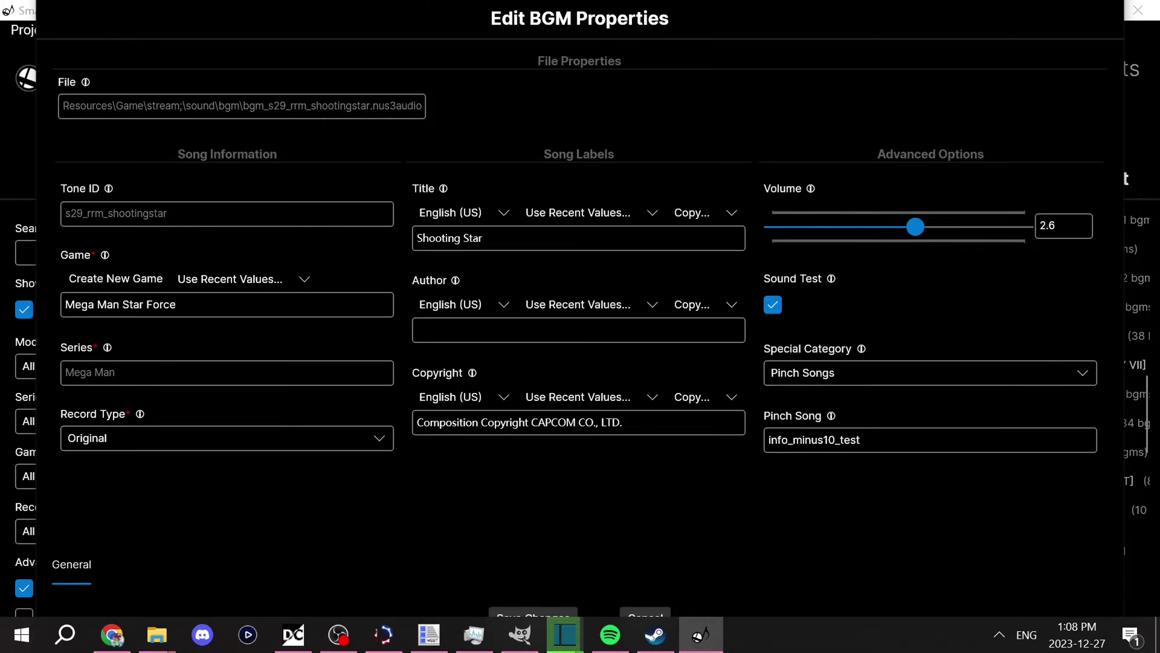
click(645, 612)
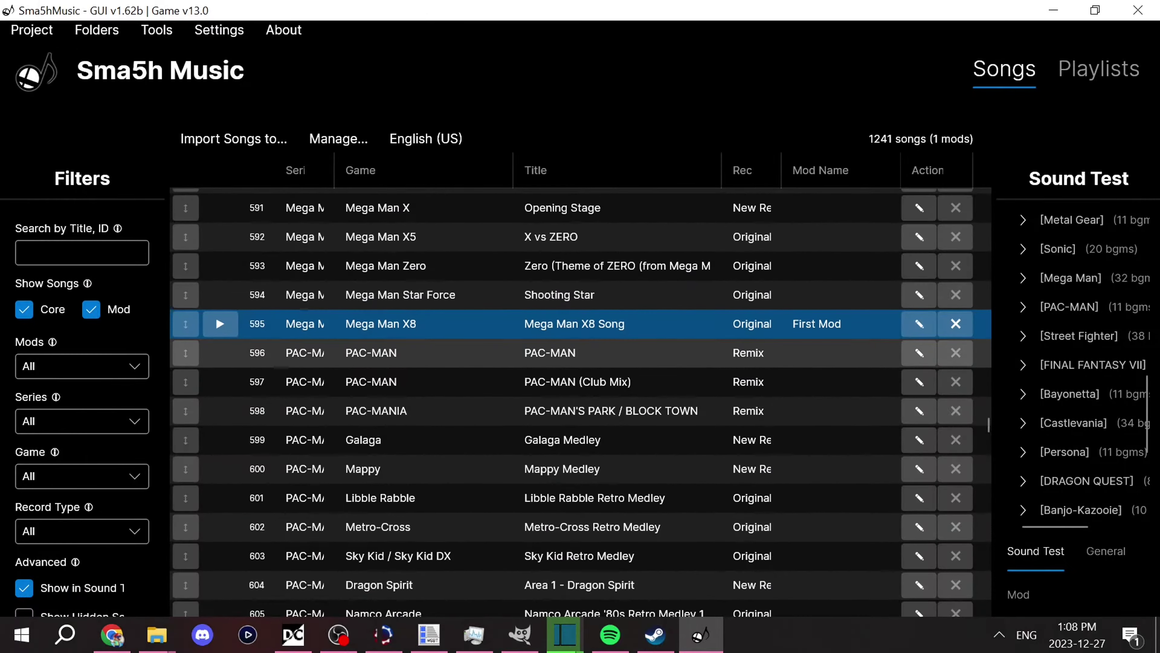
click(617, 353)
key(Up)
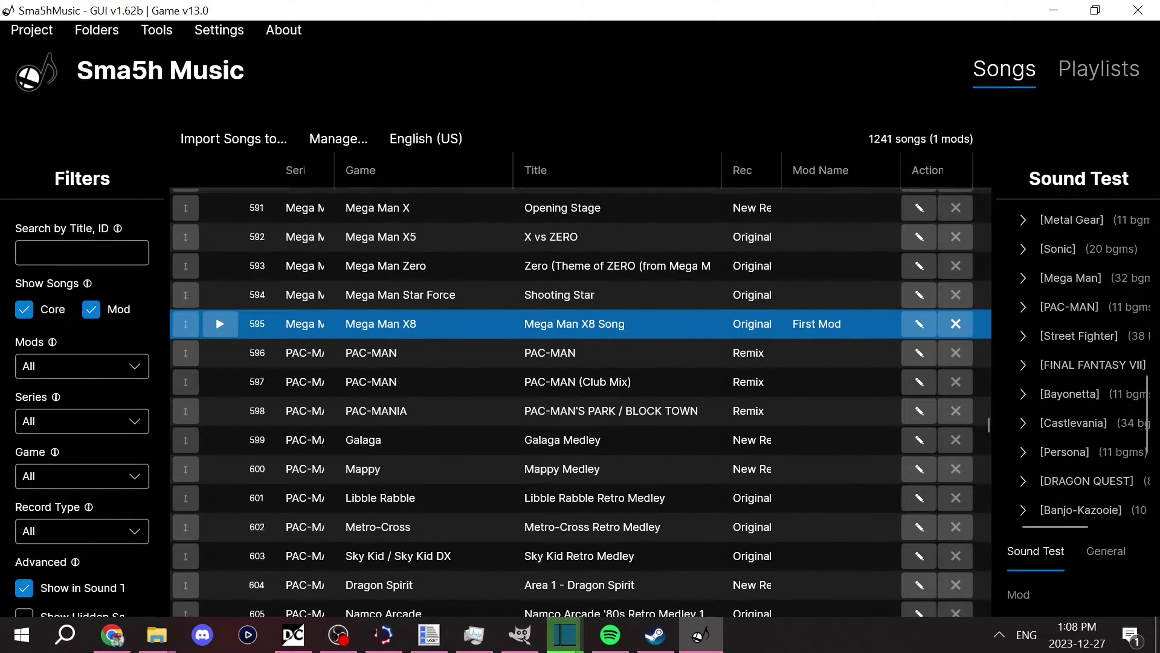
Open the Mushroom Kingdom stage playlist for editing in the Playlists view.
click(1099, 69)
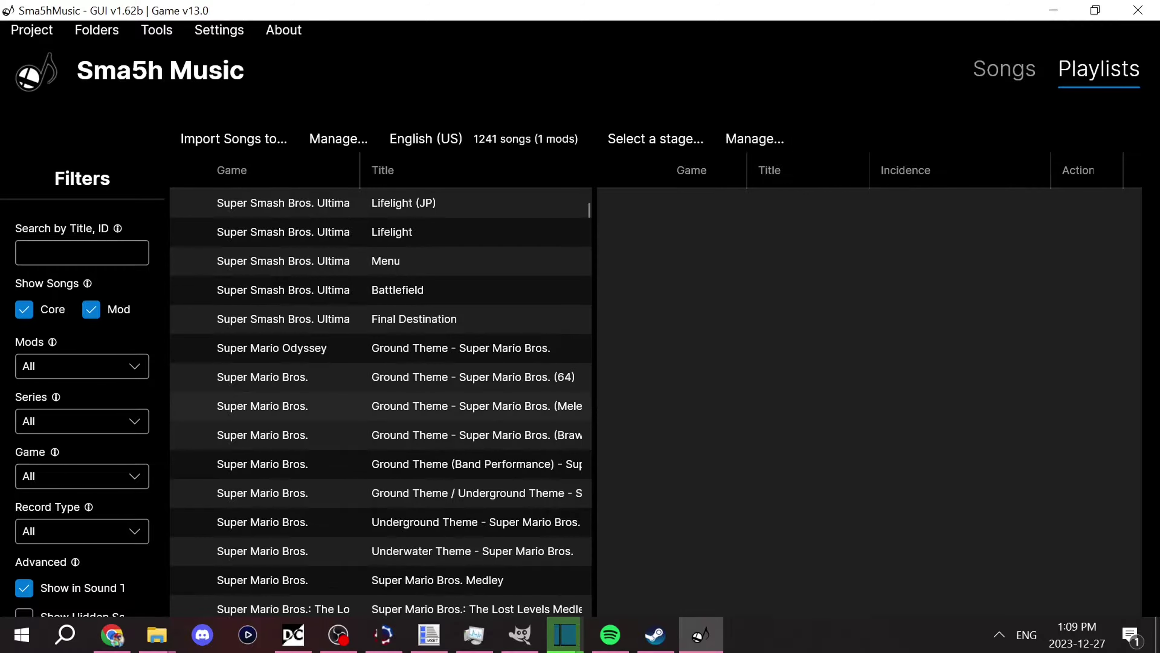
scroll(381, 405, down, 12)
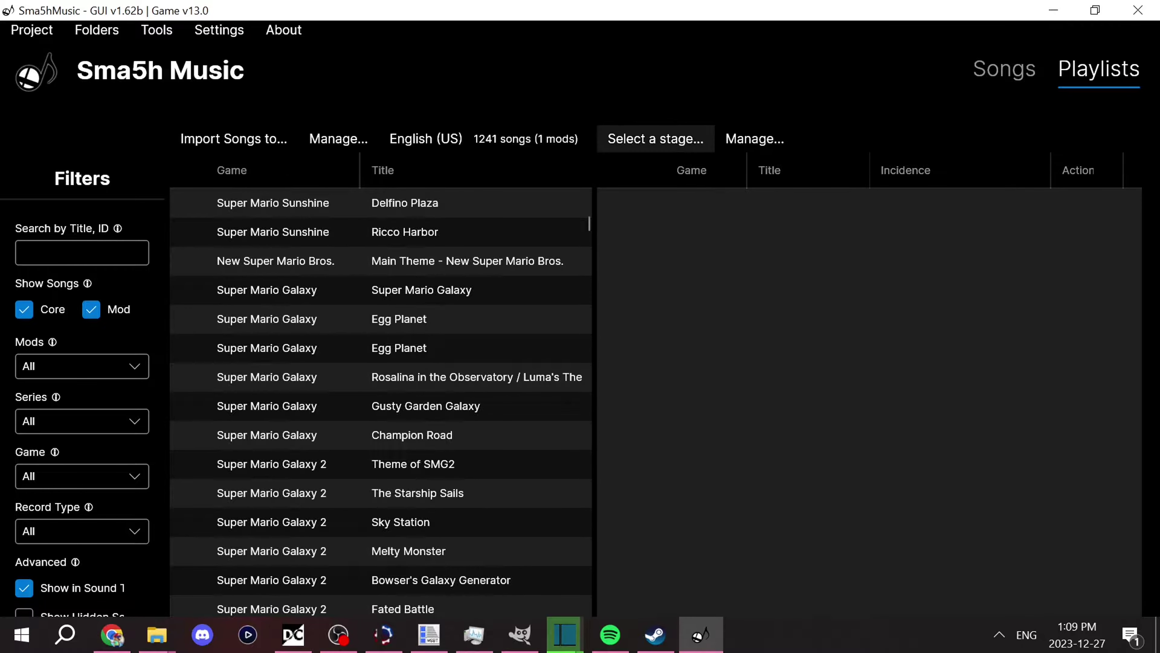
click(655, 138)
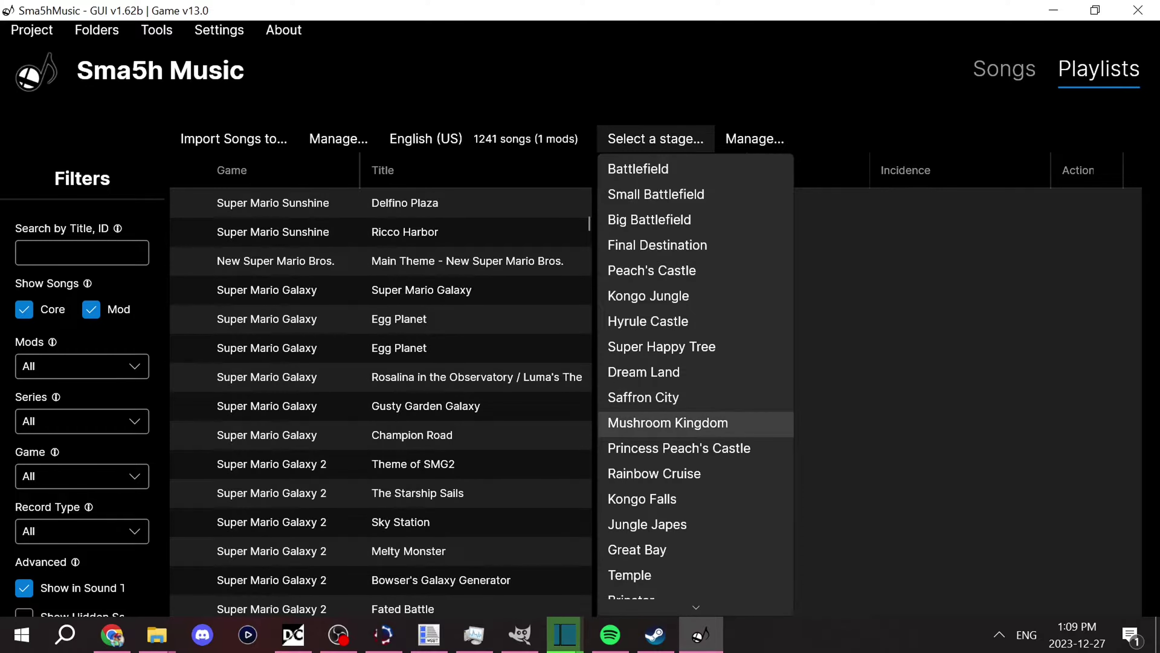
click(668, 423)
scroll(379, 377, down, 2)
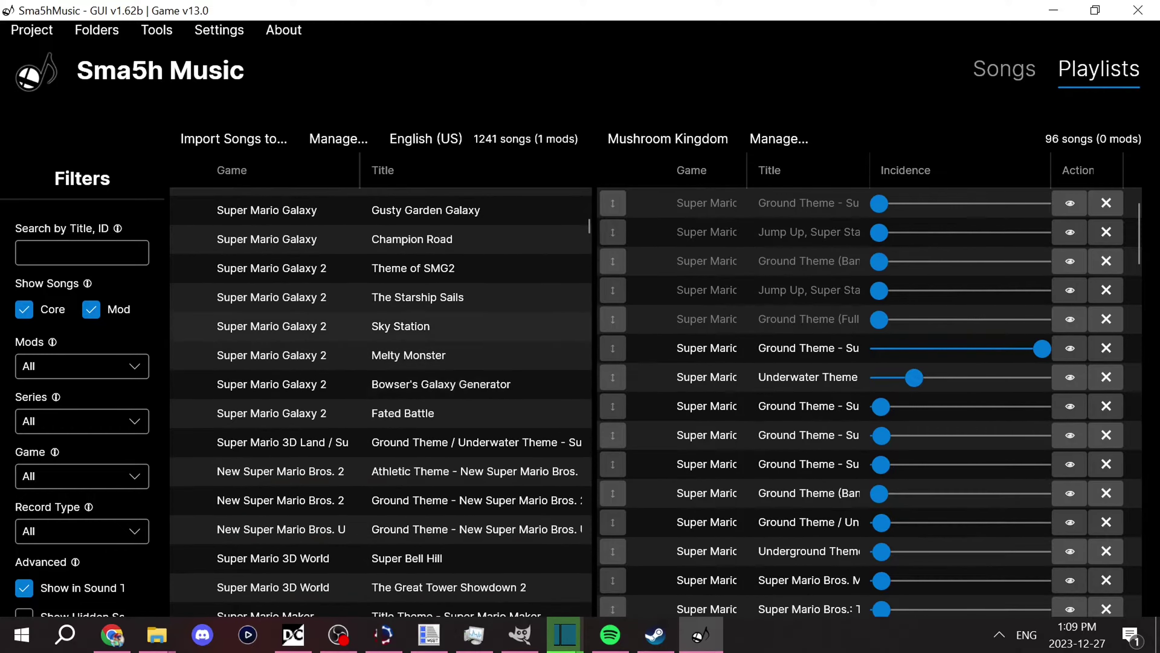
Add the first Punch-Out!! (NES) "Minor Circuit" song to the Mushroom Kingdom playlist between the two "Egg Planet" entries.
drag(585, 227, 585, 381)
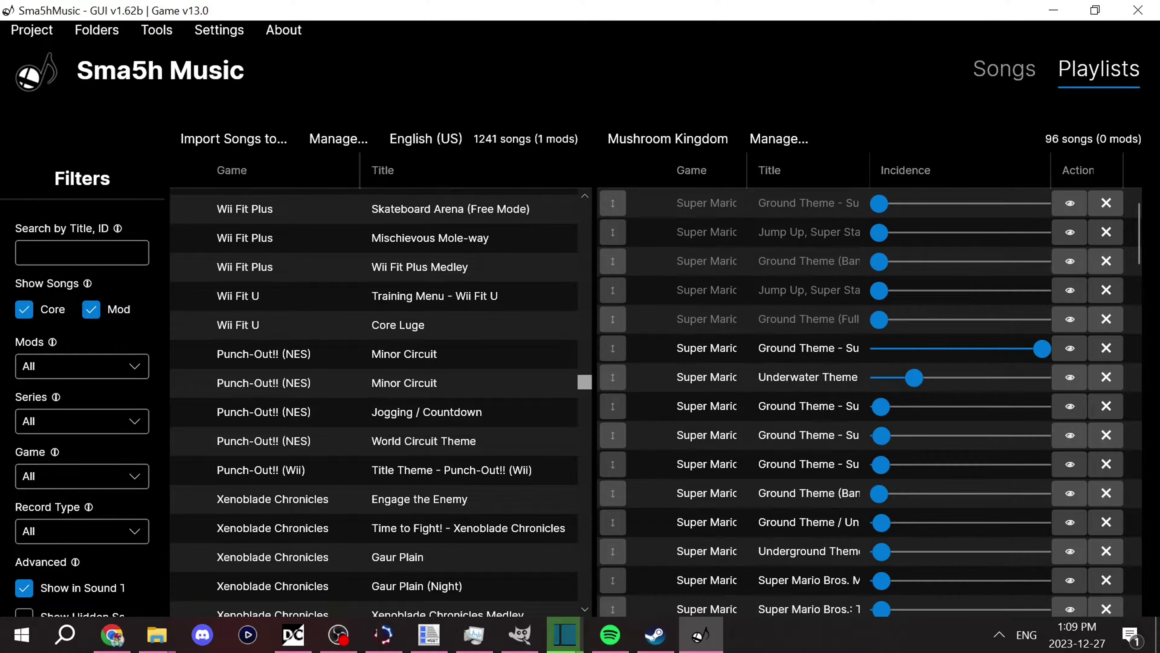
drag(502, 355, 776, 385)
scroll(712, 384, down, 20)
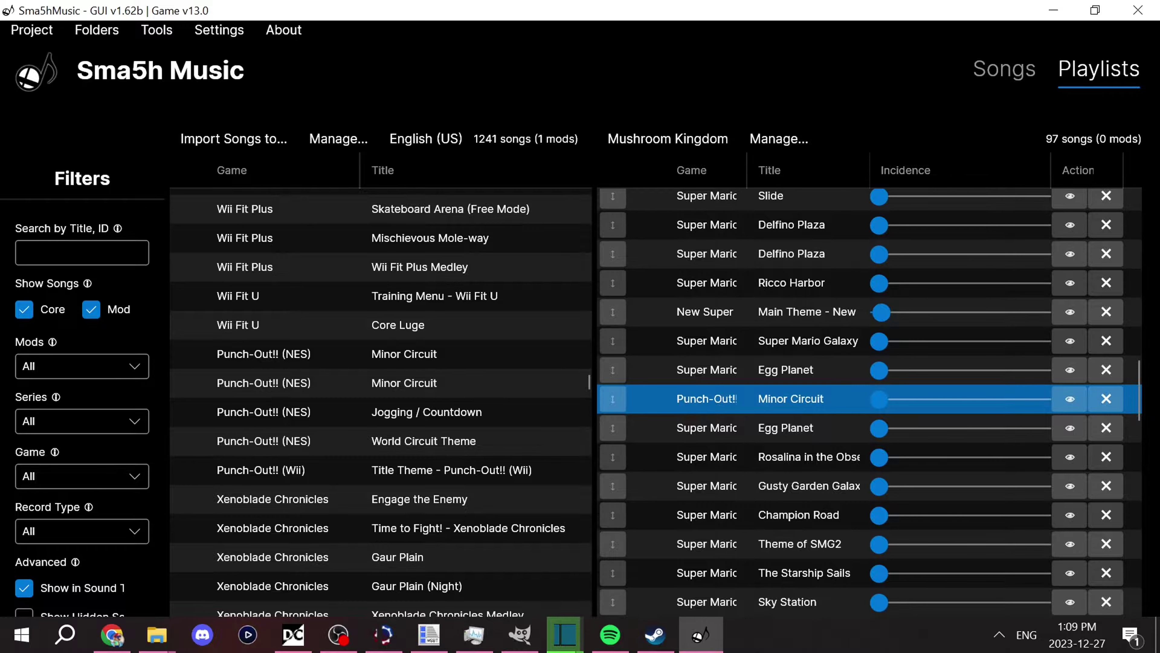
scroll(868, 402, up, 9)
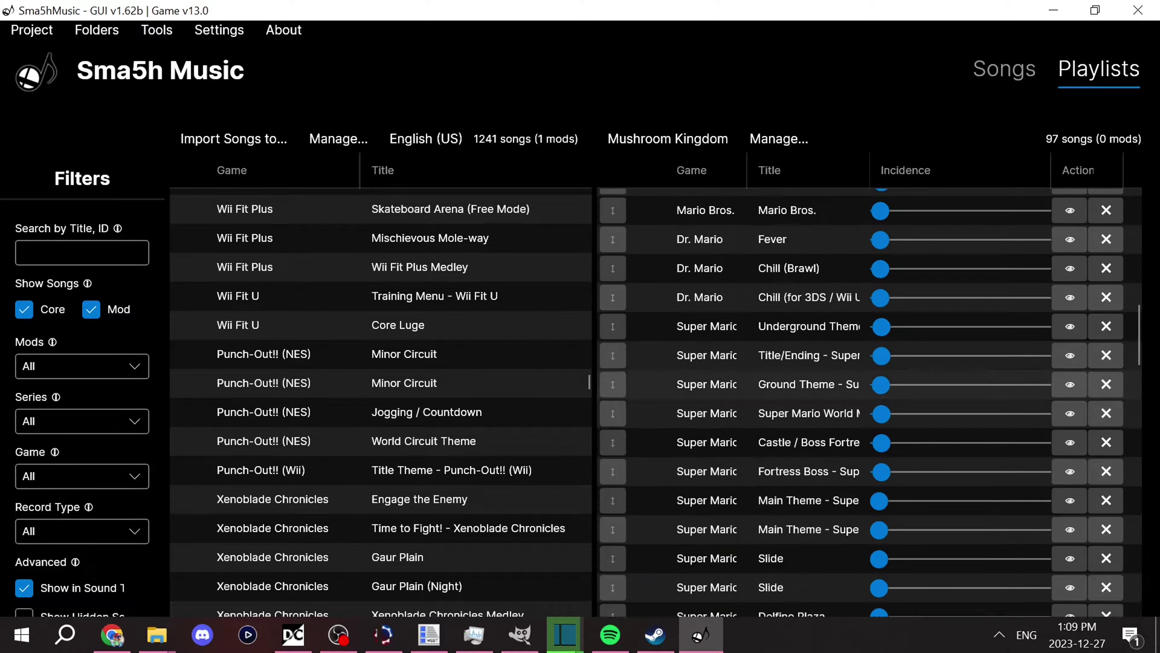
scroll(867, 402, up, 7)
scroll(868, 402, down, 15)
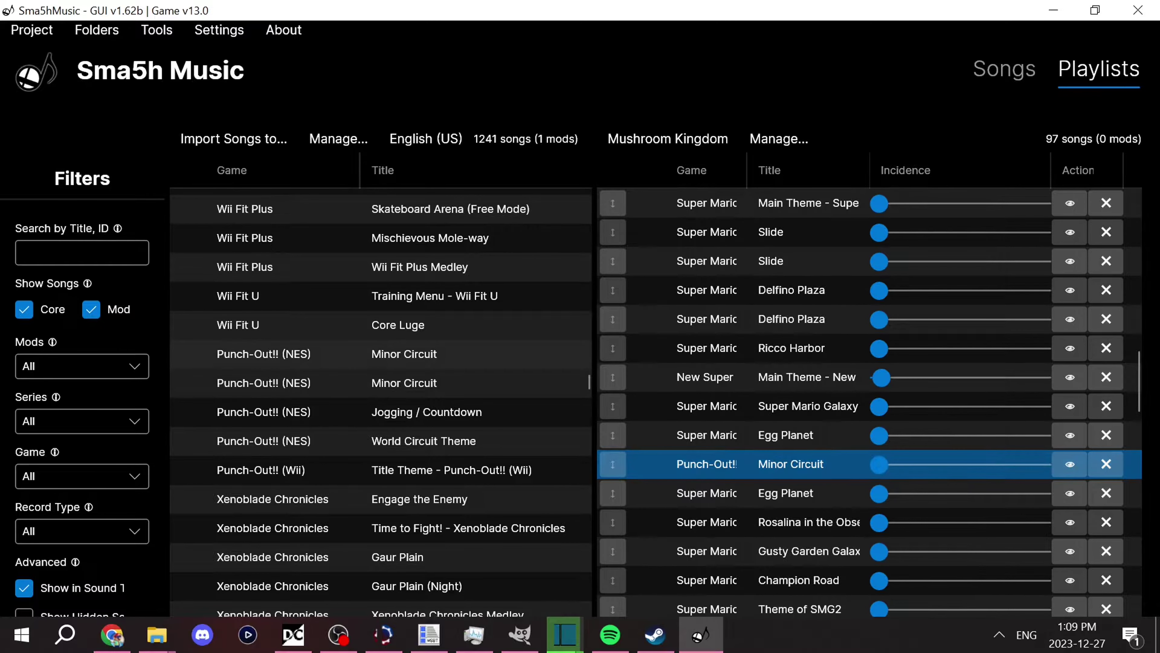
scroll(379, 369, down, 2)
scroll(379, 375, up, 2)
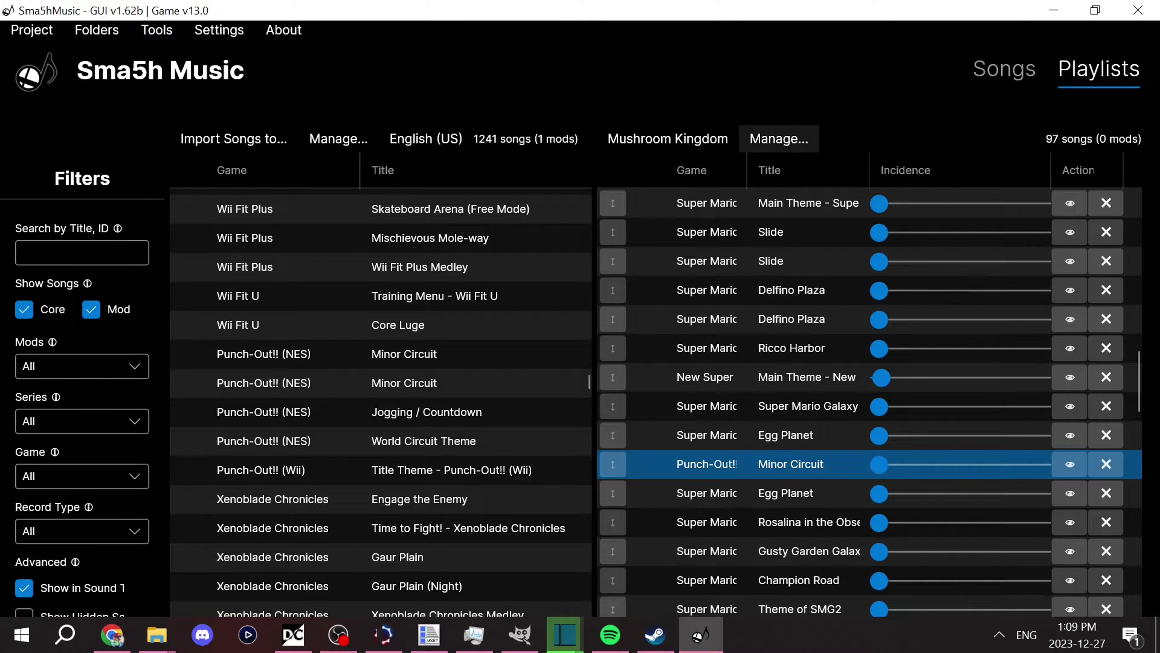
Switch the stage playlist to (H) Menu Music and look through its songs.
click(779, 139)
mouse_move(699, 139)
scroll(685, 441, down, 20)
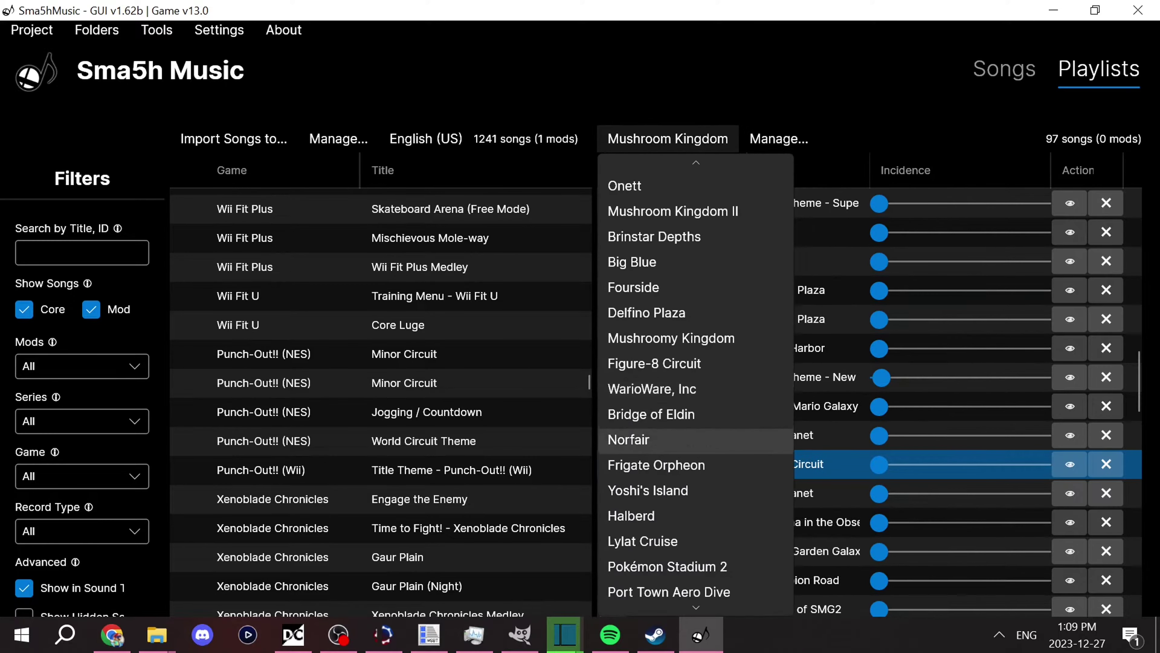
scroll(649, 446, down, 20)
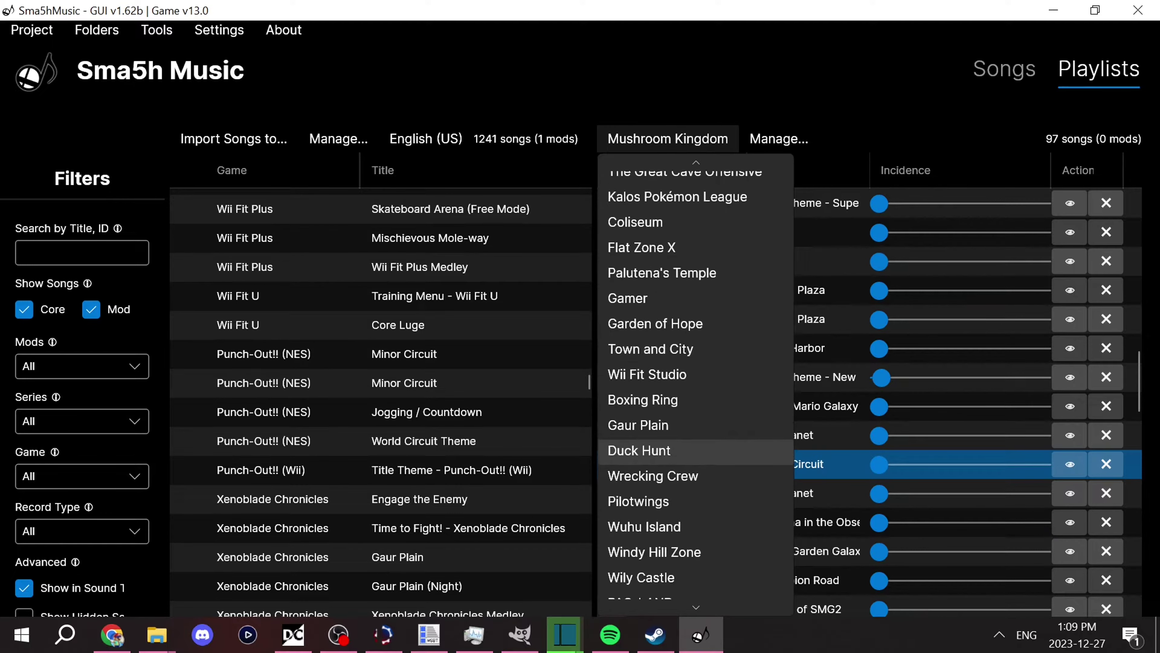
scroll(676, 444, down, 8)
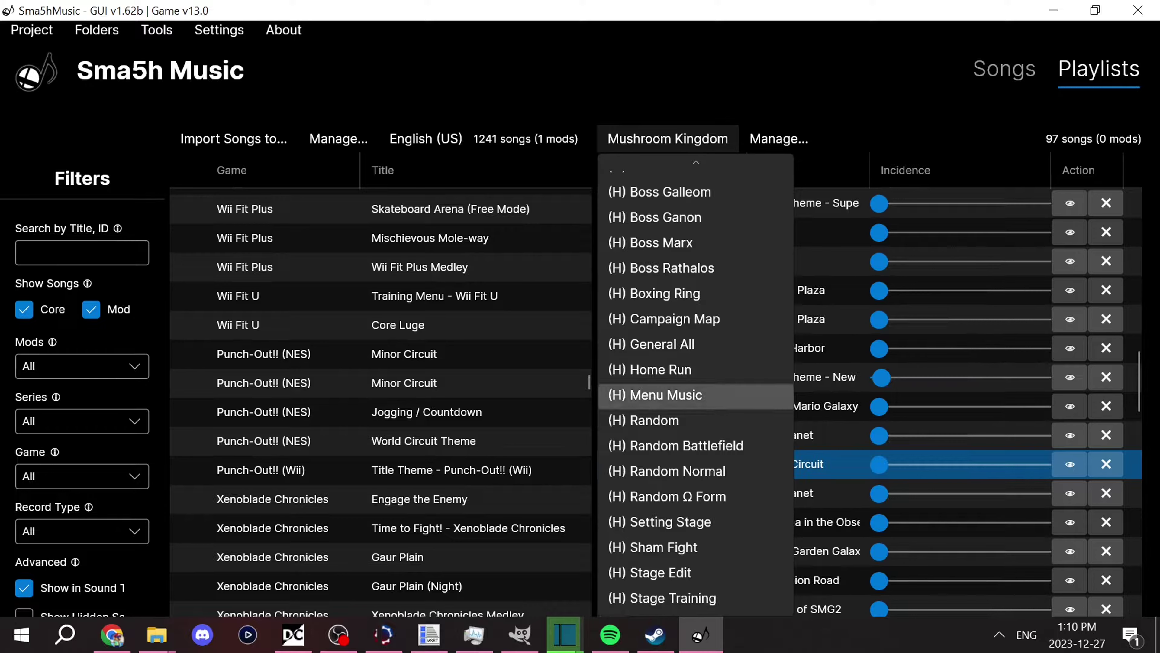
click(657, 394)
scroll(809, 261, up, 7)
scroll(809, 261, down, 7)
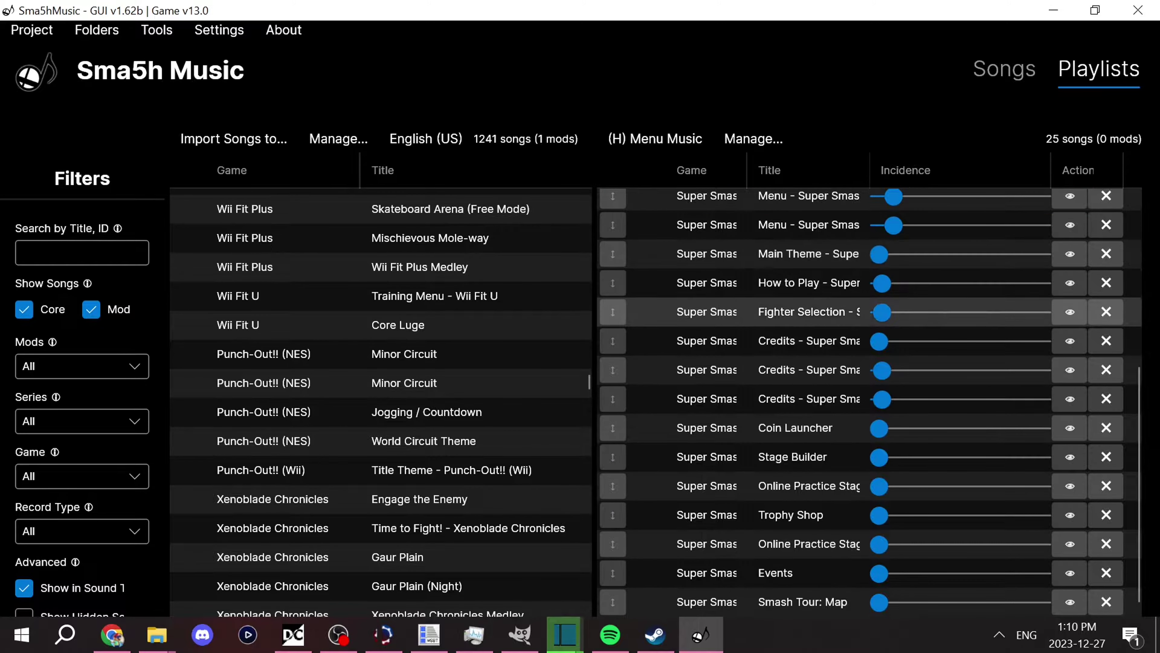
scroll(809, 313, up, 7)
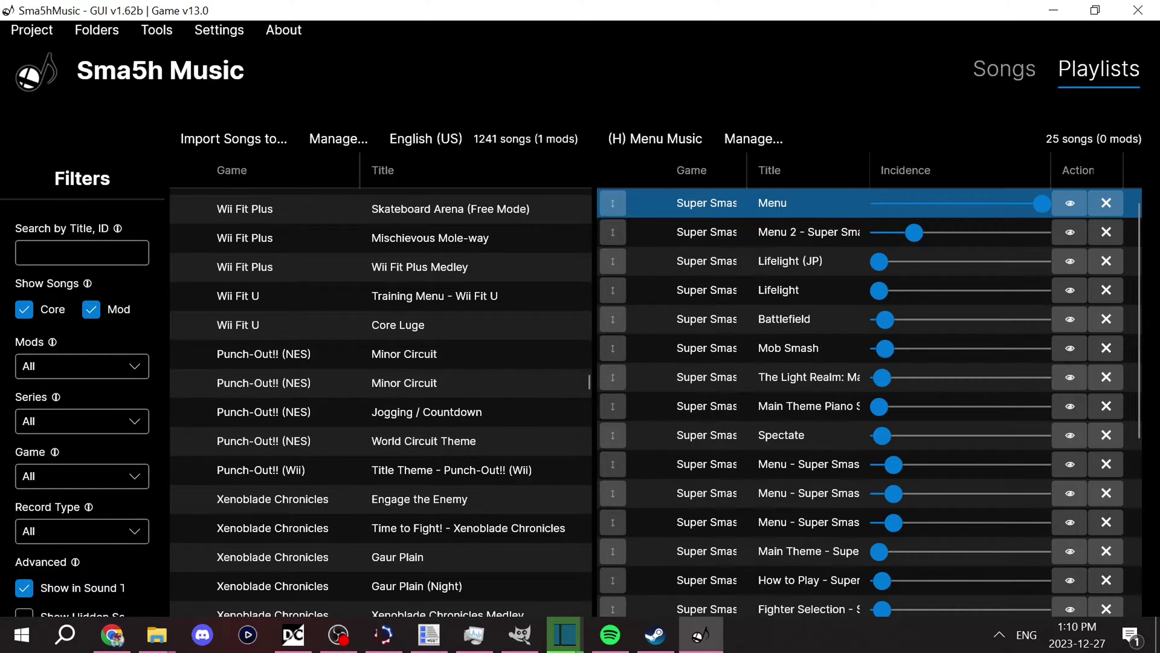
Add "Snake Eater" from Metal Gear Solid 3 to the (H) Menu Music playlist, directly above "Spectate".
scroll(382, 398, down, 15)
scroll(381, 397, down, 5)
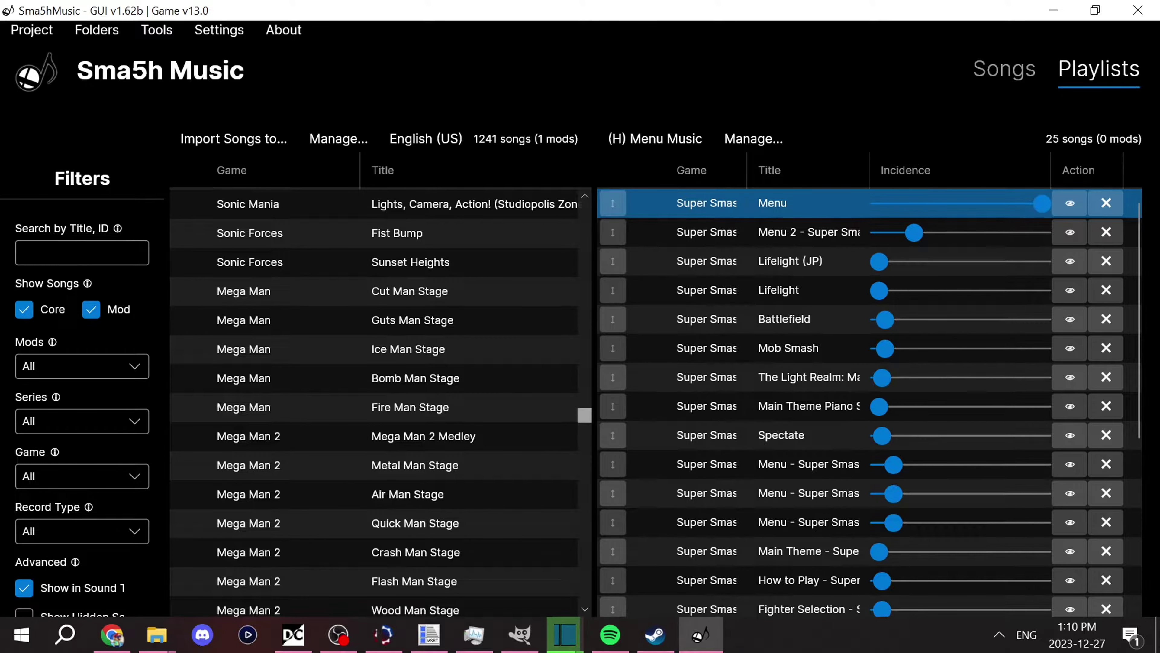
scroll(381, 397, up, 5)
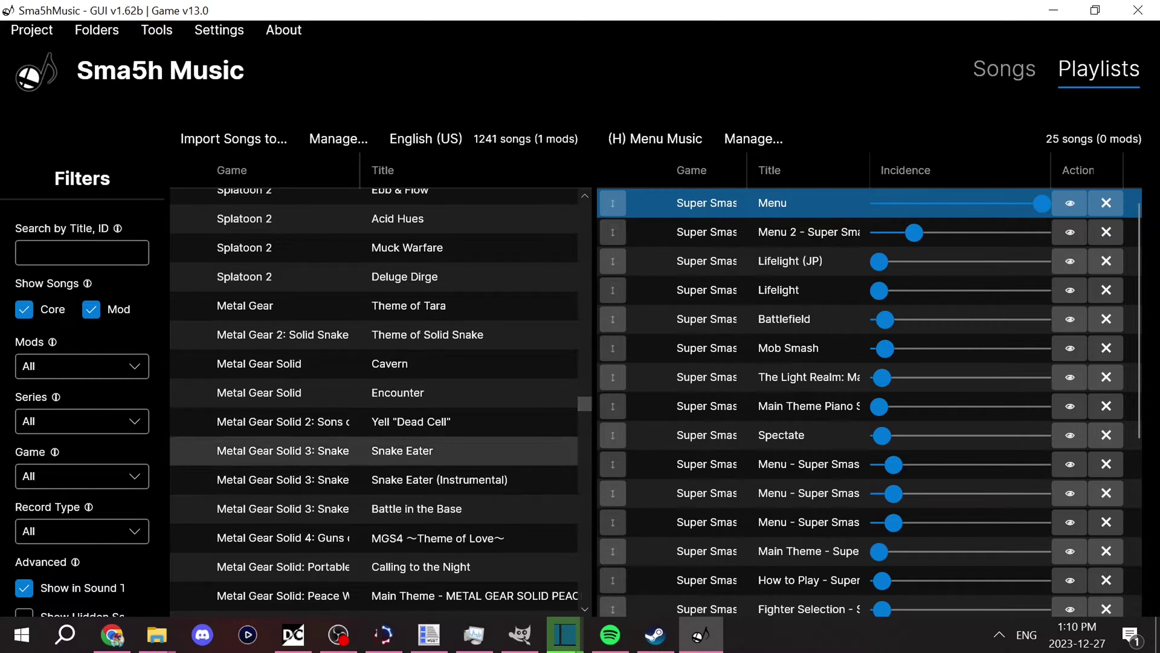
drag(402, 451, 803, 420)
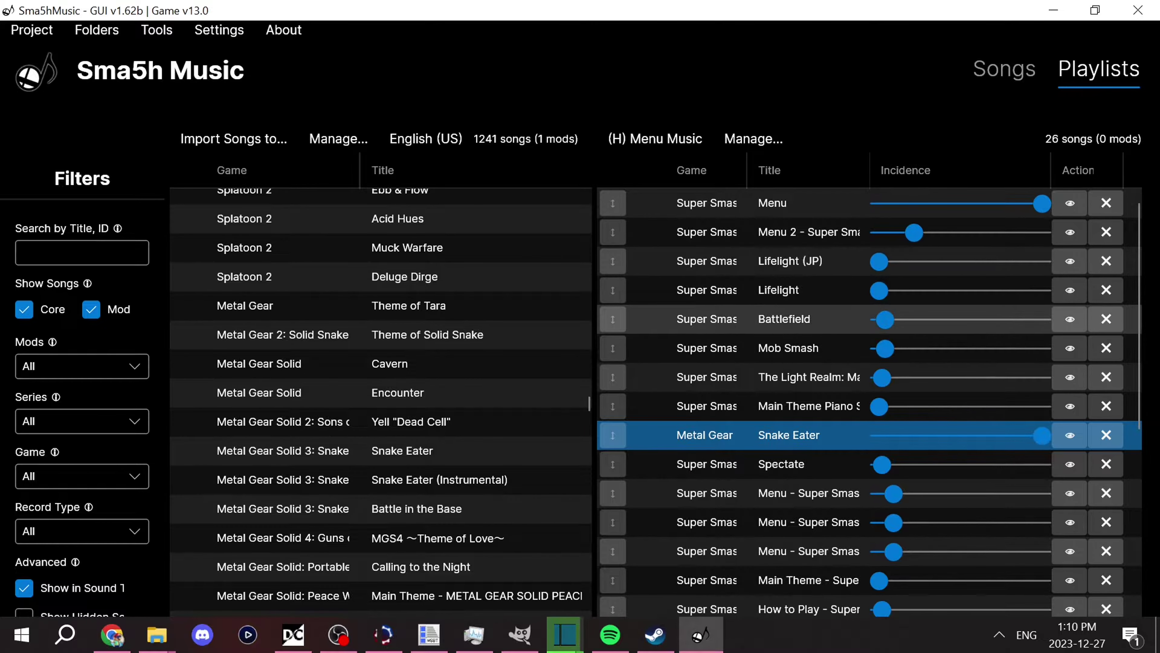
scroll(868, 402, down, 3)
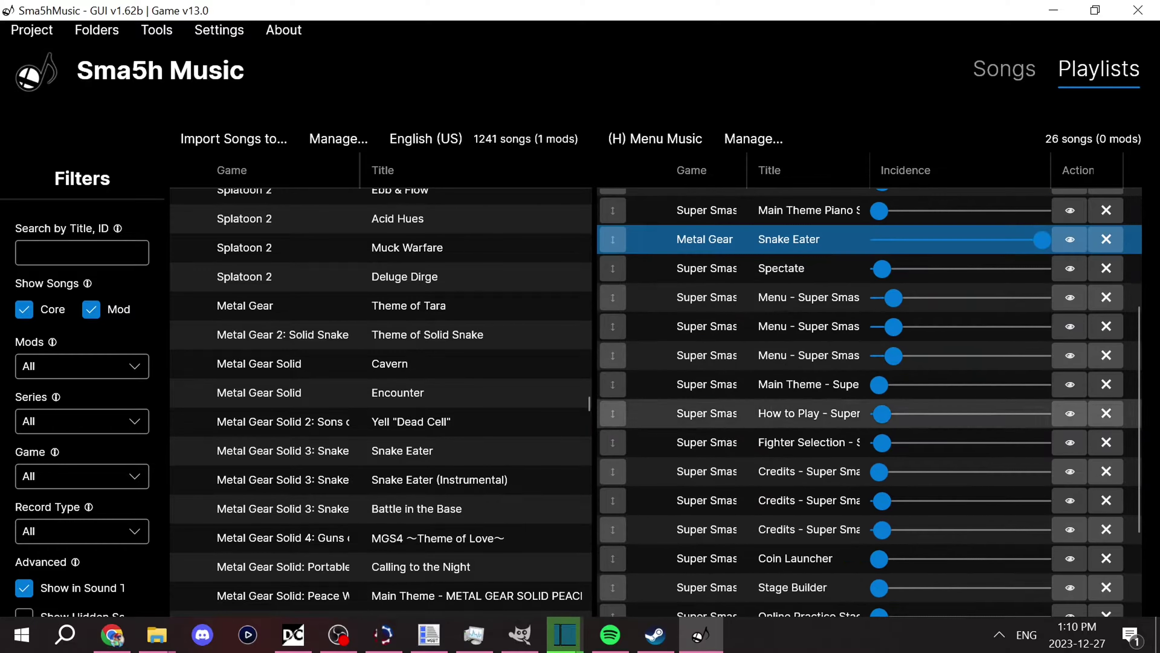
scroll(868, 403, up, 3)
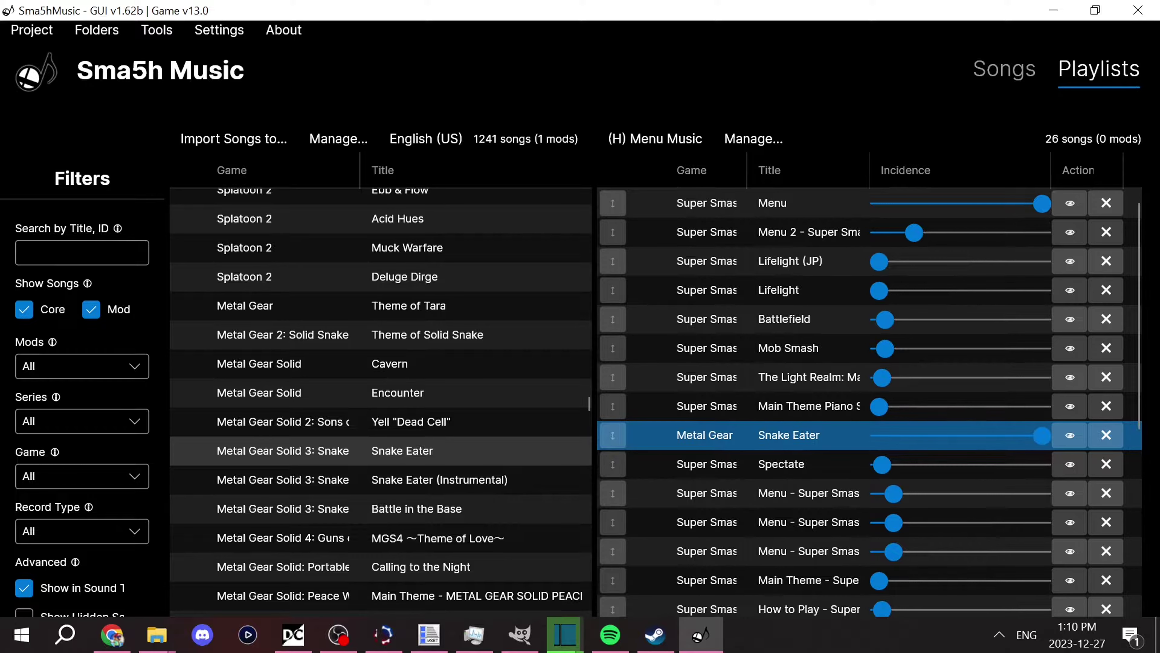
scroll(381, 392, up, 3)
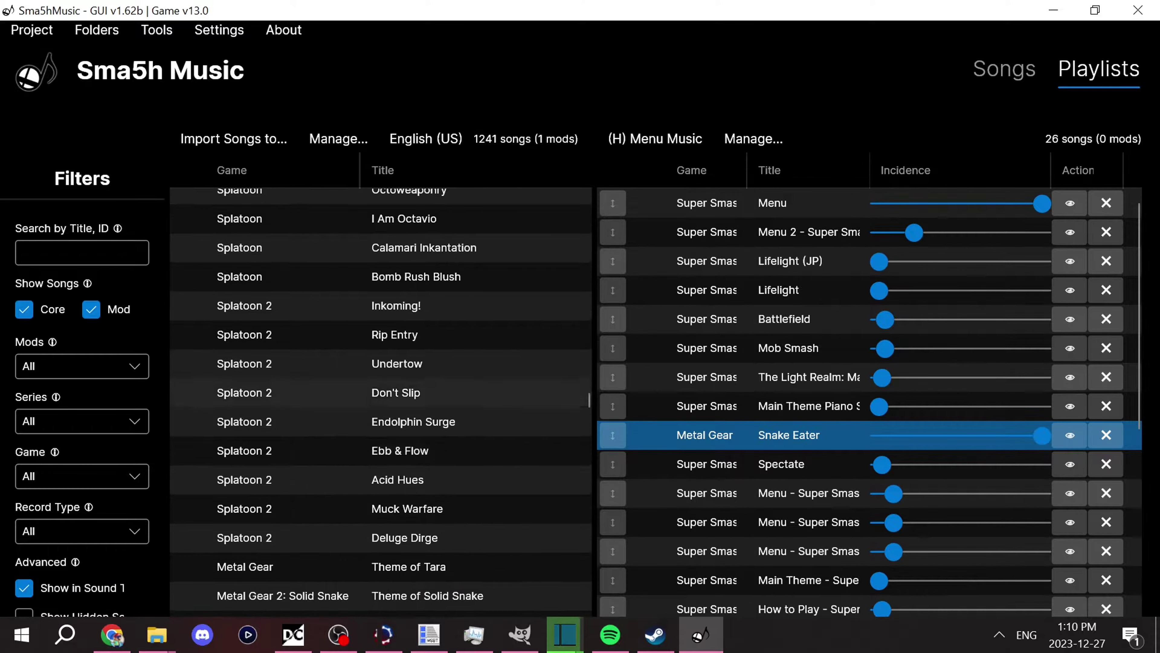
scroll(382, 392, up, 10)
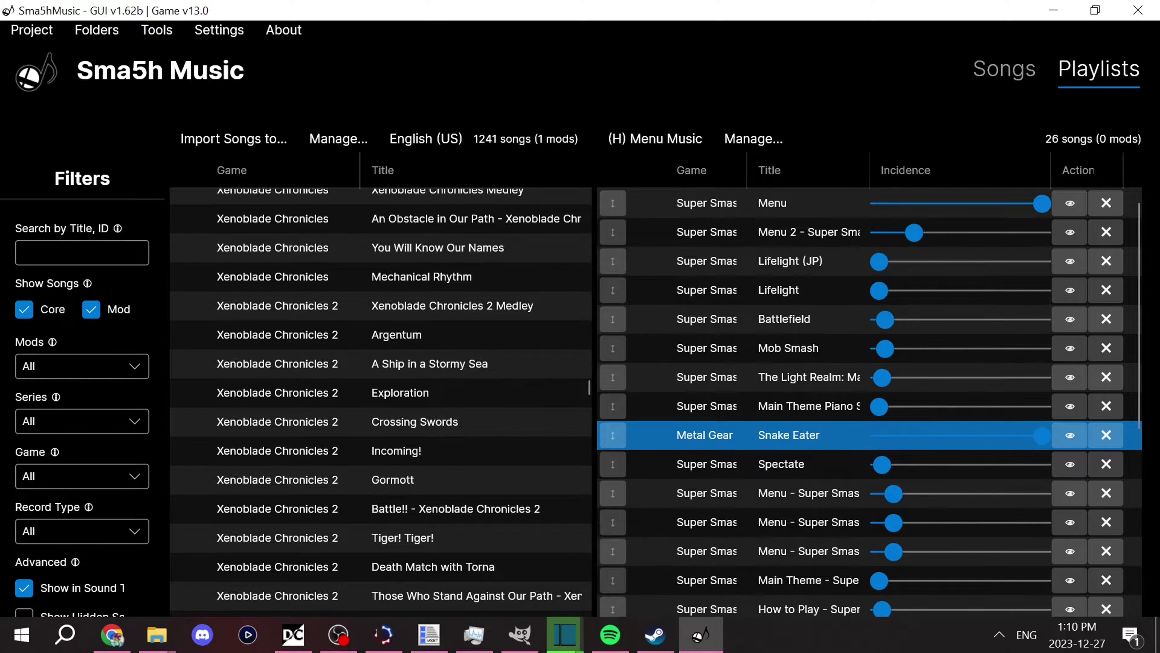
Return to the Songs view, build the project without the cache option, and dismiss the completion message.
click(1004, 70)
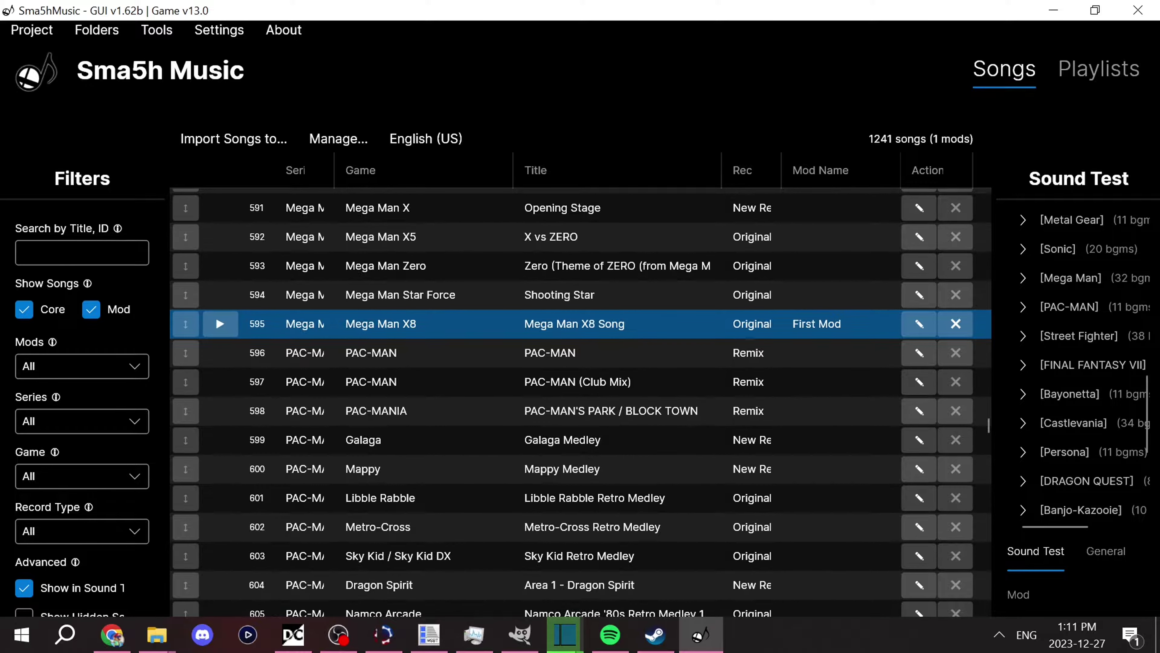
scroll(215, 316, down, 9)
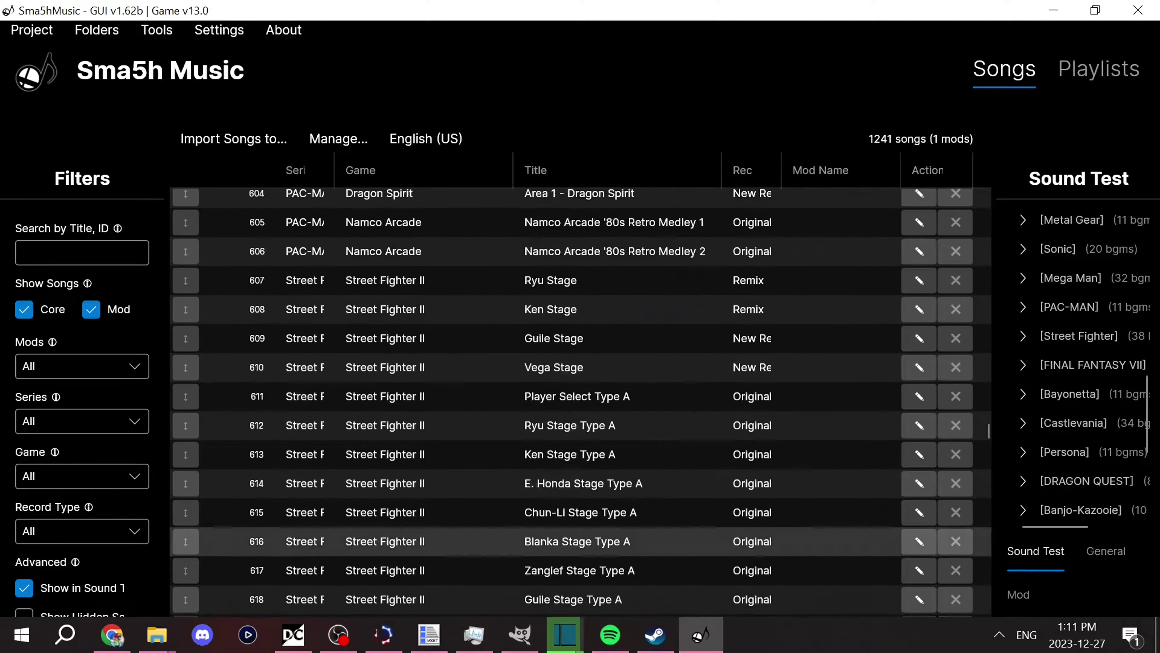
scroll(216, 250, up, 10)
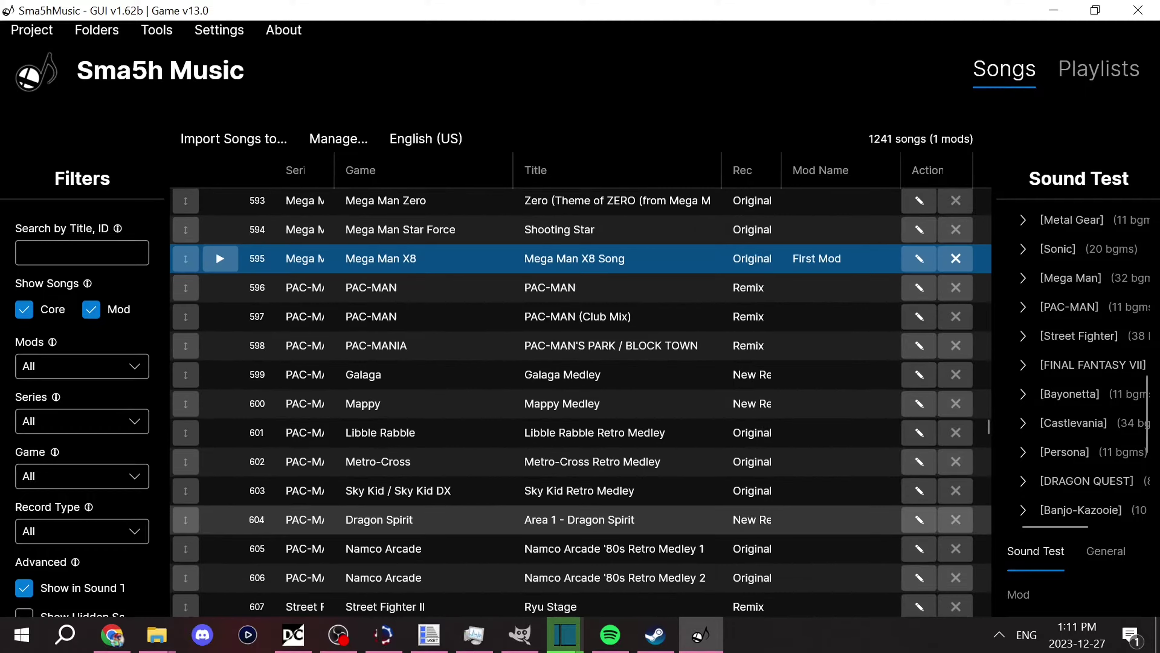
scroll(216, 251, down, 3)
scroll(216, 381, up, 2)
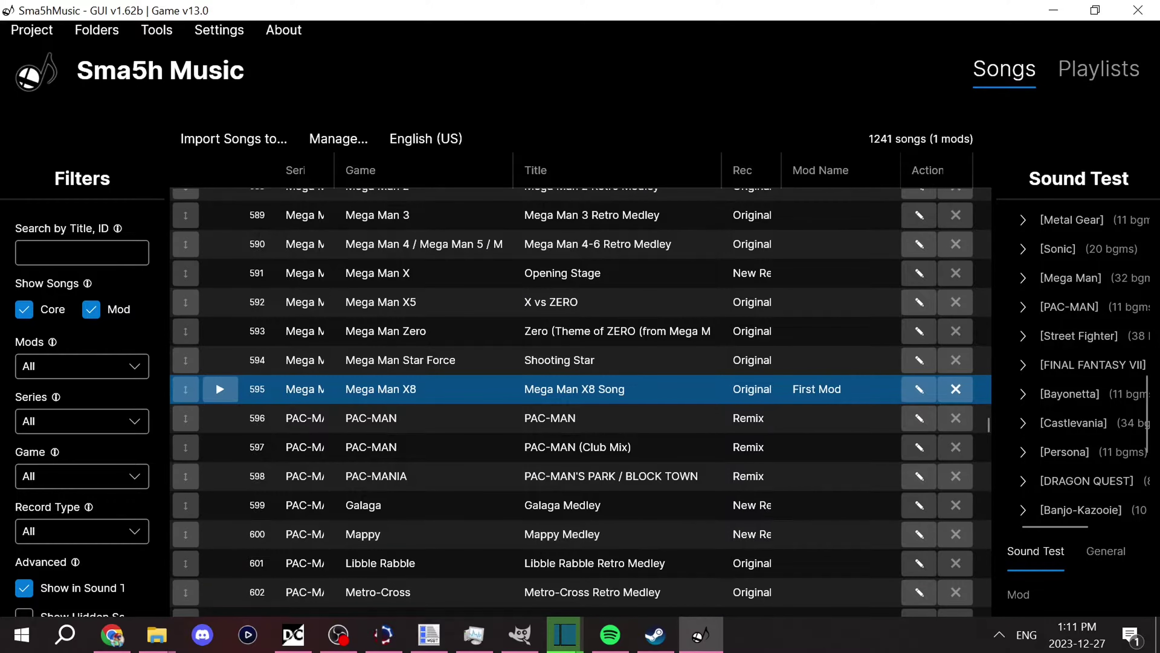
click(32, 31)
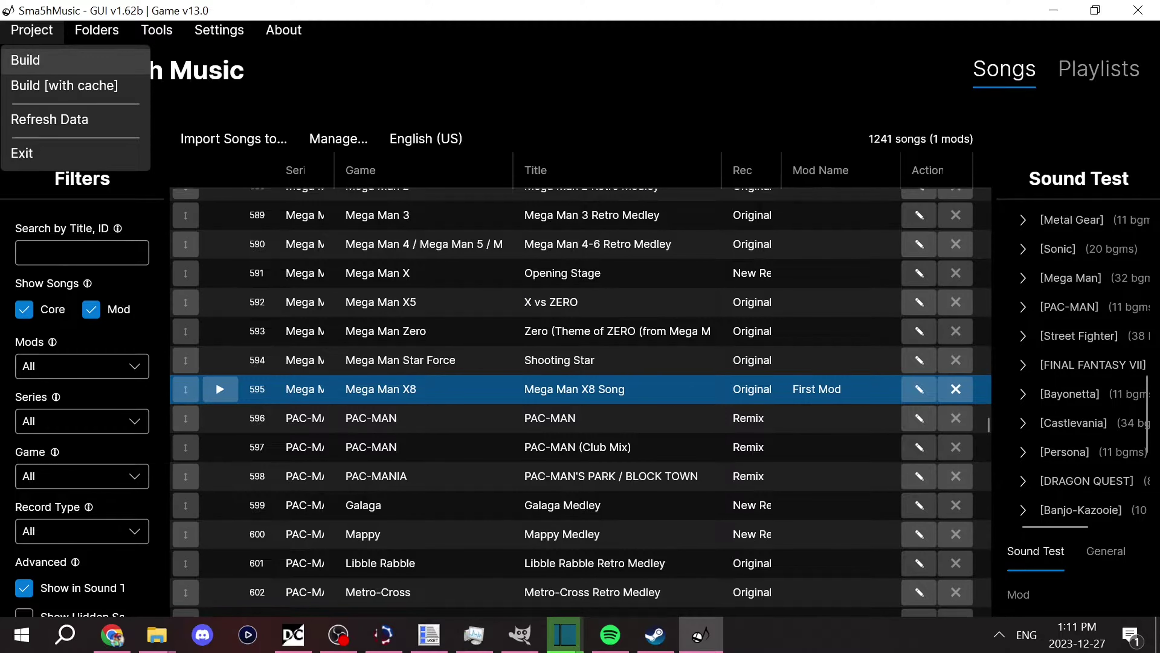
key(Return)
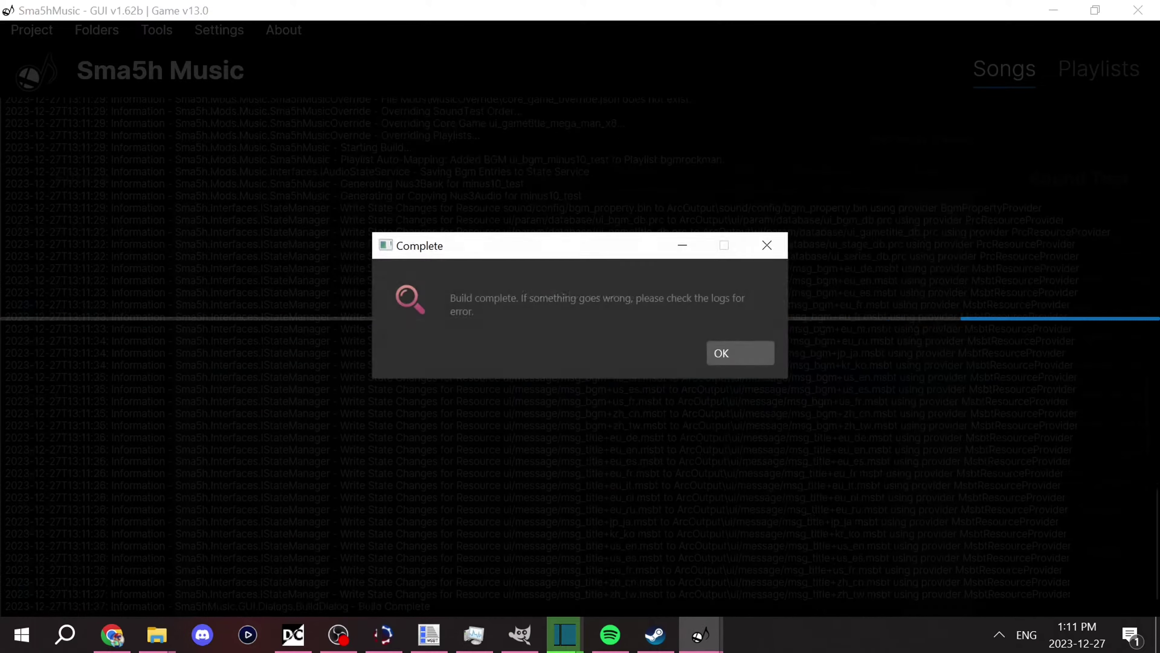
click(741, 353)
Switch to File Explorer and open the ArcOutput folder in Sm5shMusic_ForTutorial to inspect its sound, stream; and ui folders.
click(157, 635)
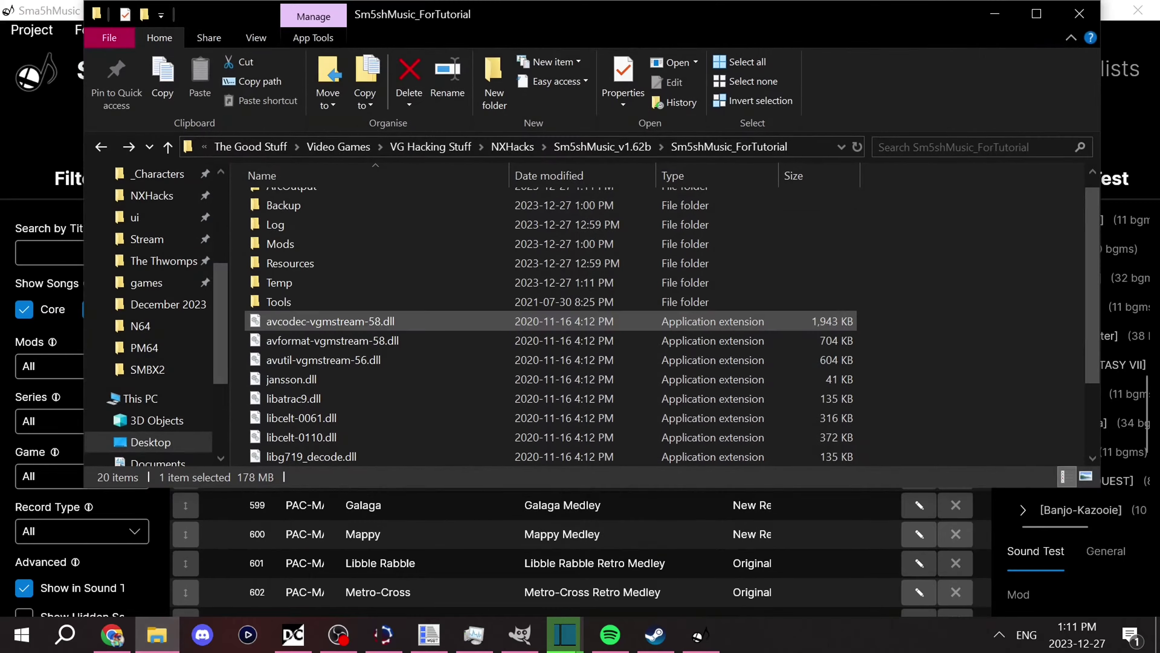
scroll(411, 320, up, 1)
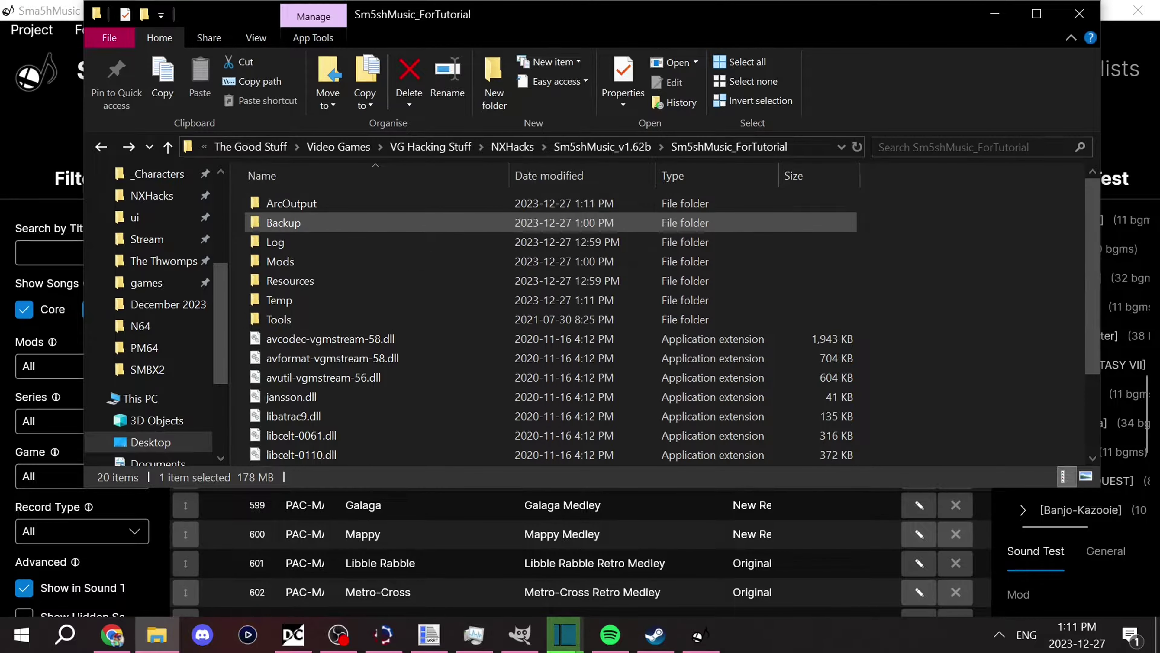
double_click(291, 203)
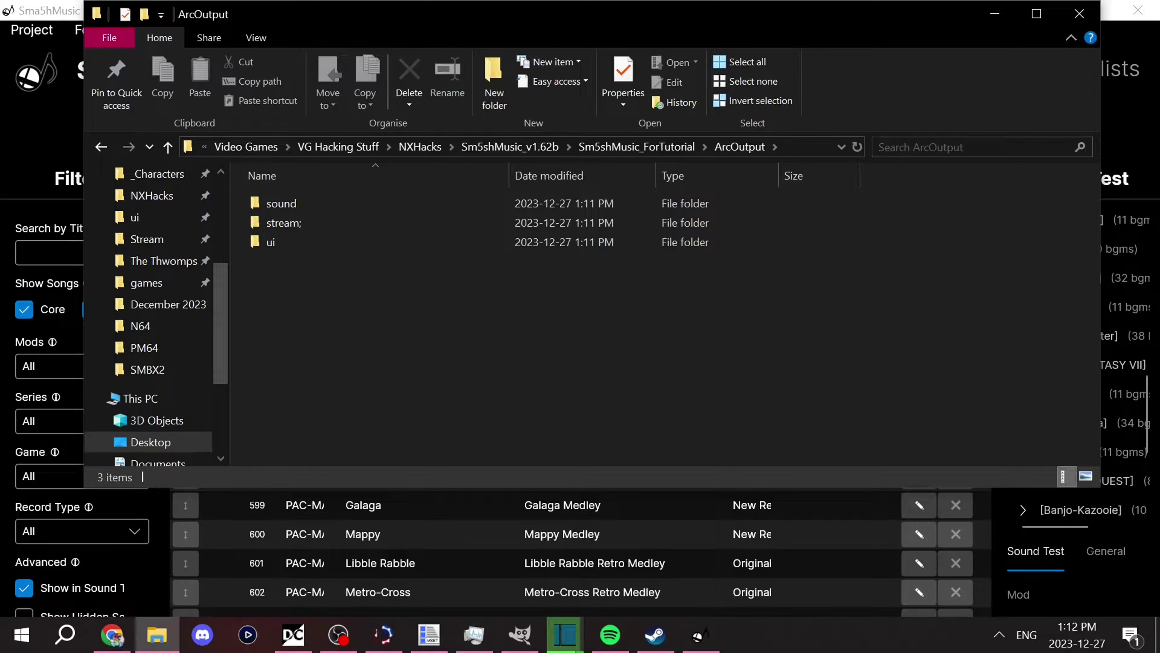
drag(345, 372, 252, 187)
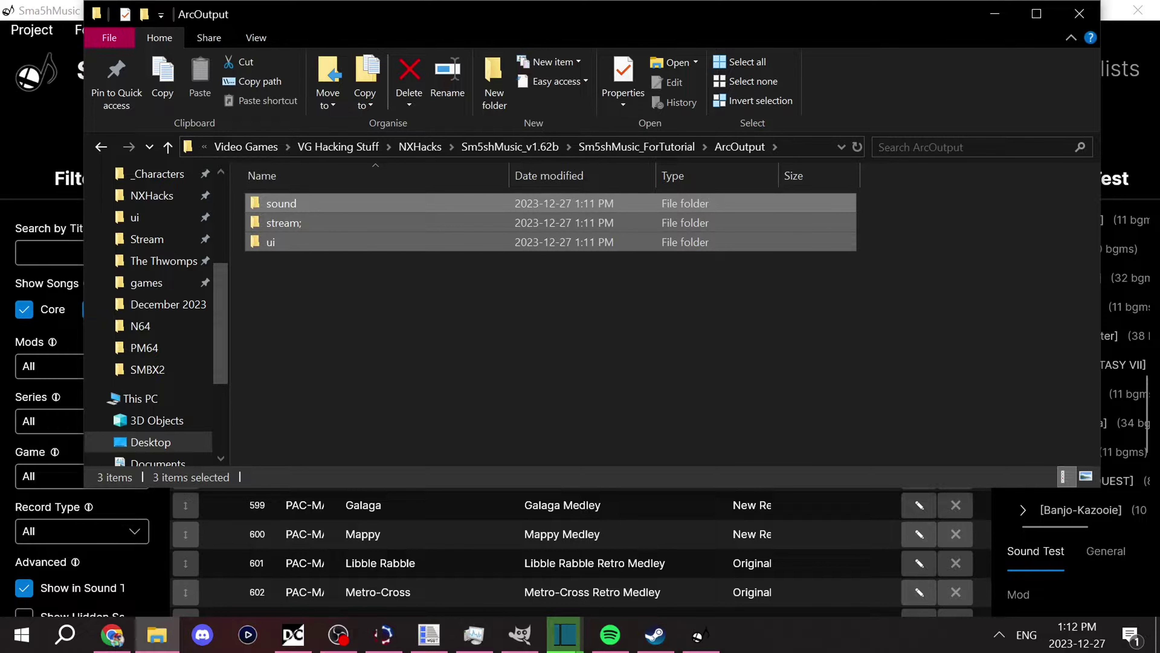
click(365, 293)
Delete ui_stage_db.prc from the ui/param/database folder inside ArcOutput.
click(366, 242)
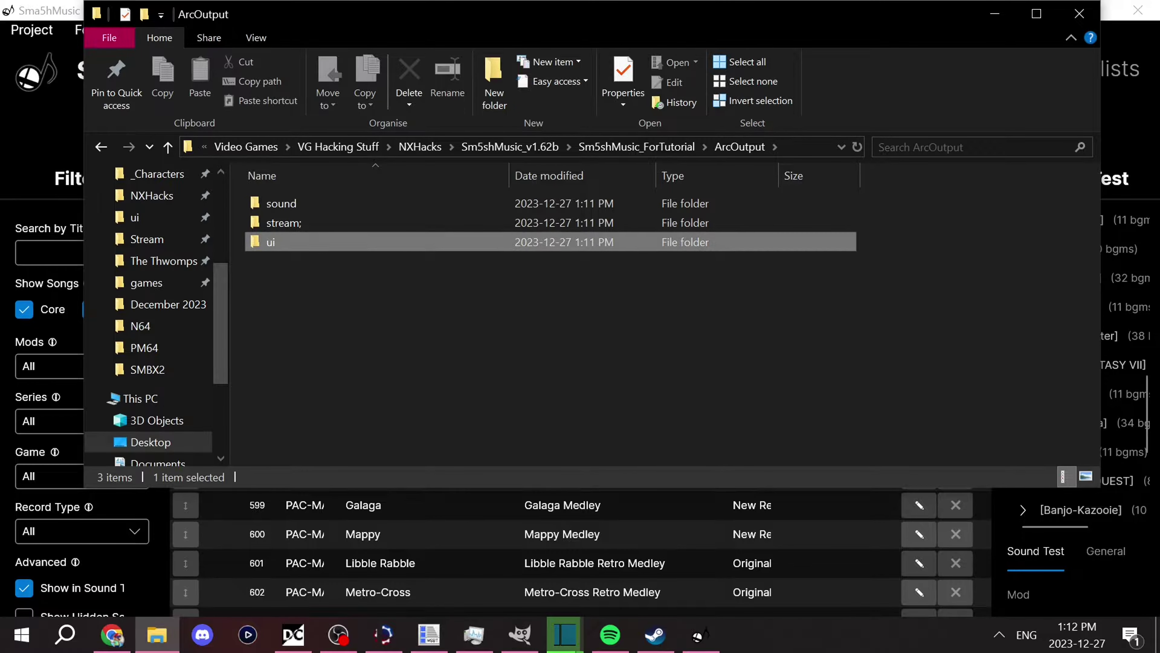
double_click(365, 243)
double_click(365, 222)
double_click(365, 204)
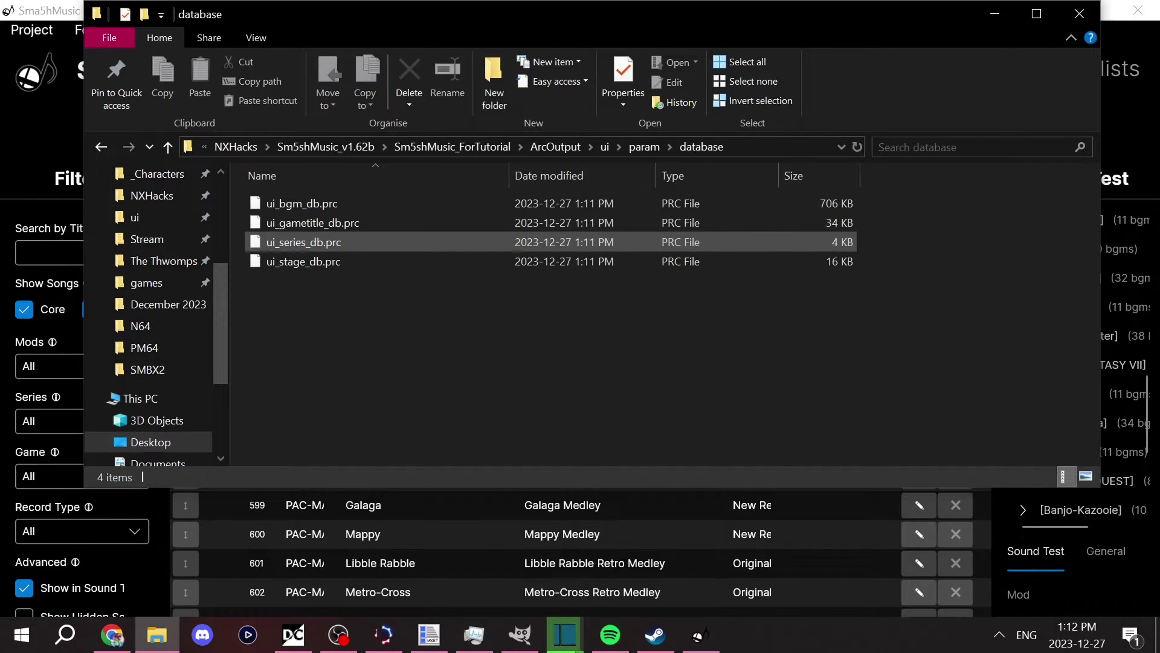
click(306, 261)
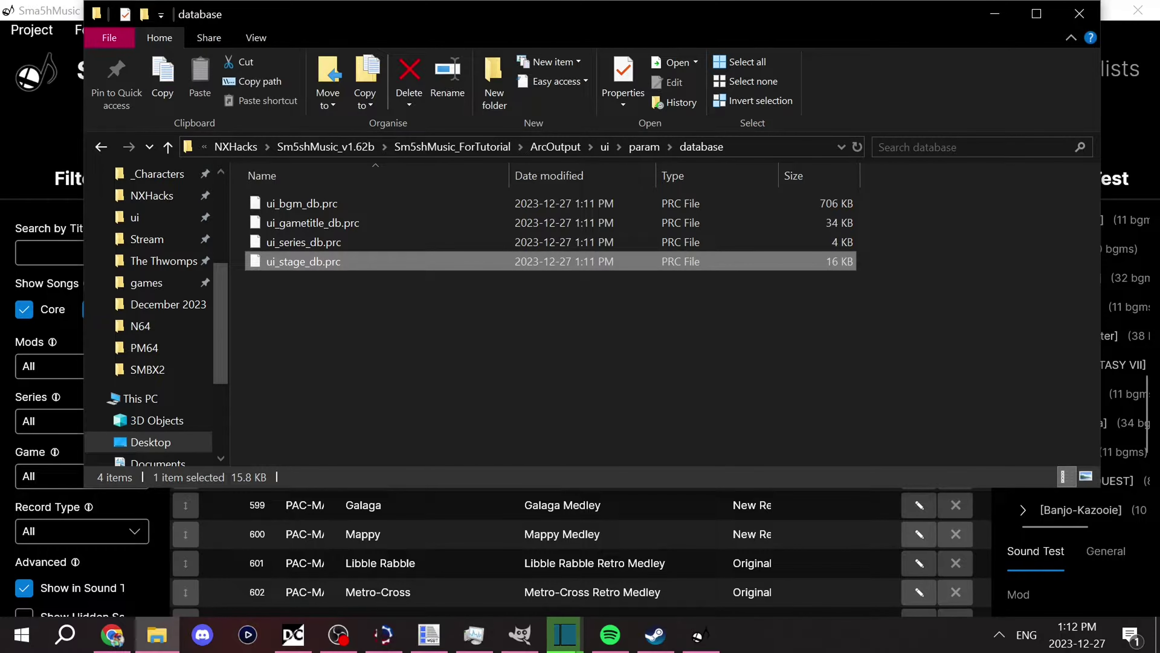
key(Delete)
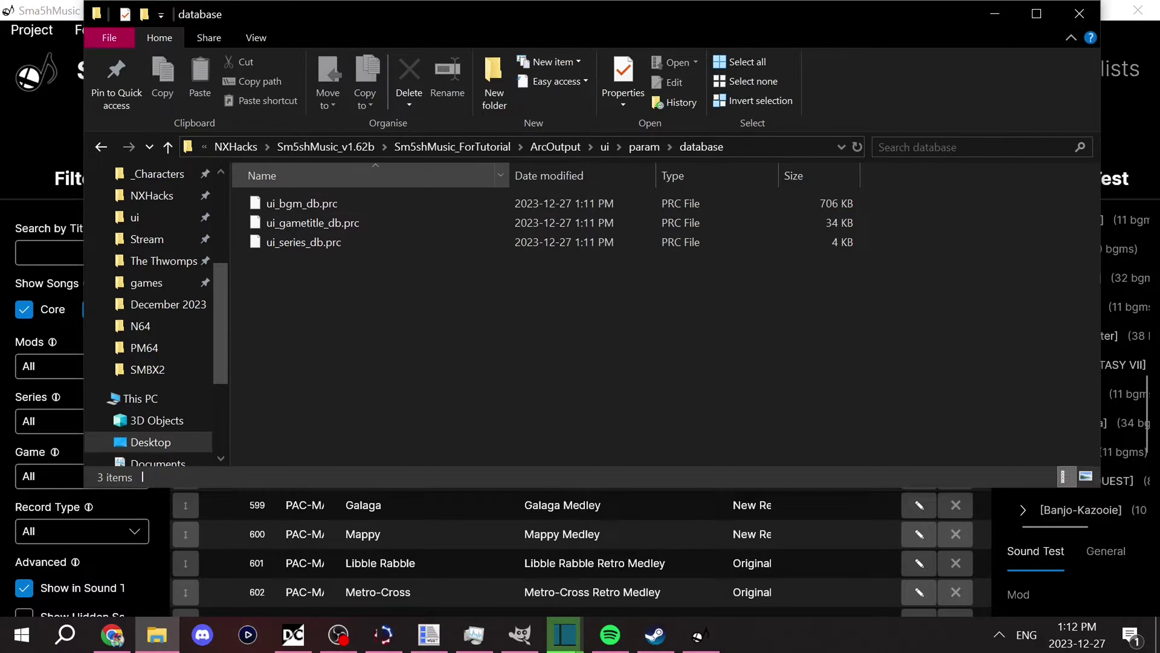
Open the message folder inside ArcOutput's ui folder and examine its msg_bgm and msg_title MSBT files.
key(alt+Up)
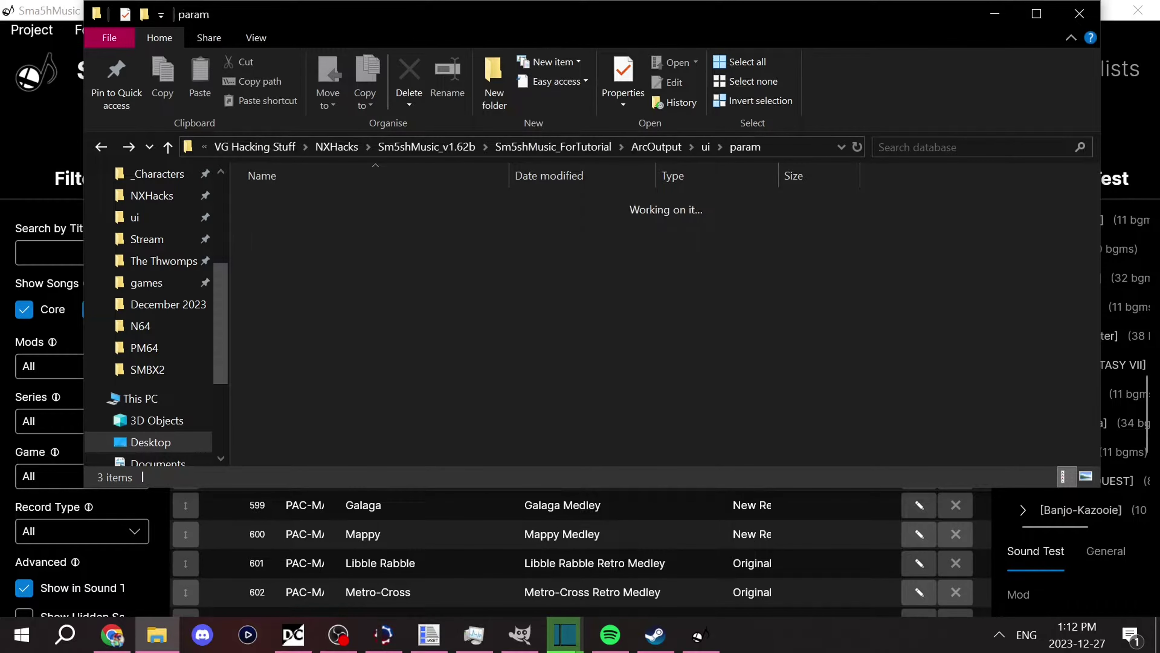
key(alt+Up)
double_click(287, 203)
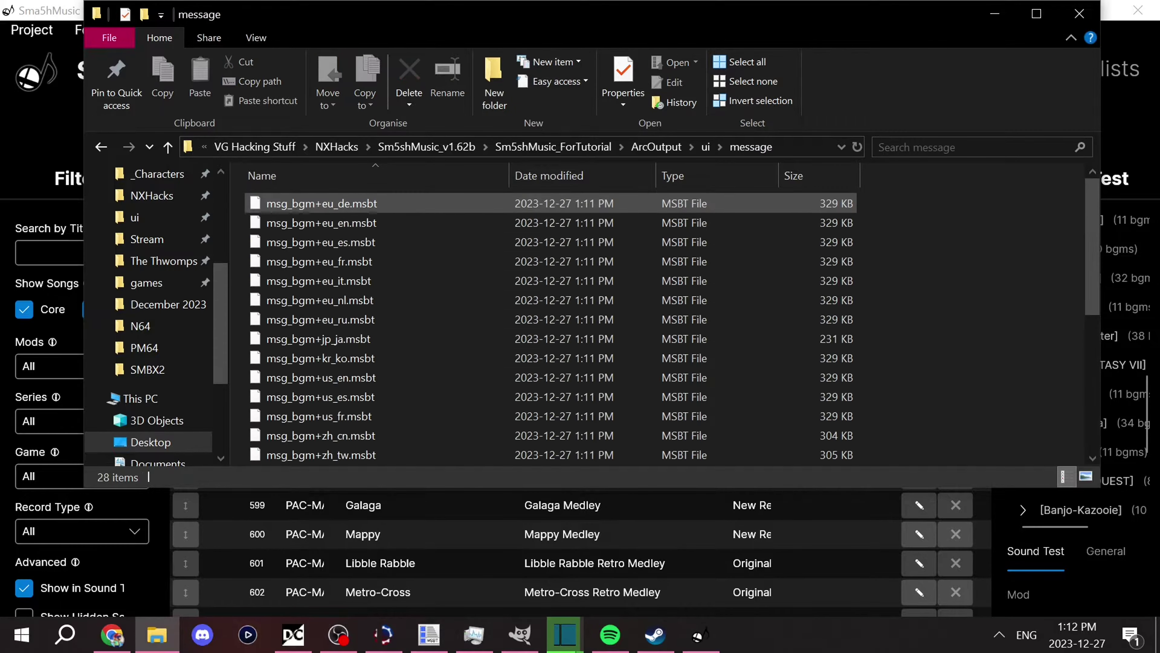
scroll(319, 281, down, 5)
scroll(320, 280, up, 5)
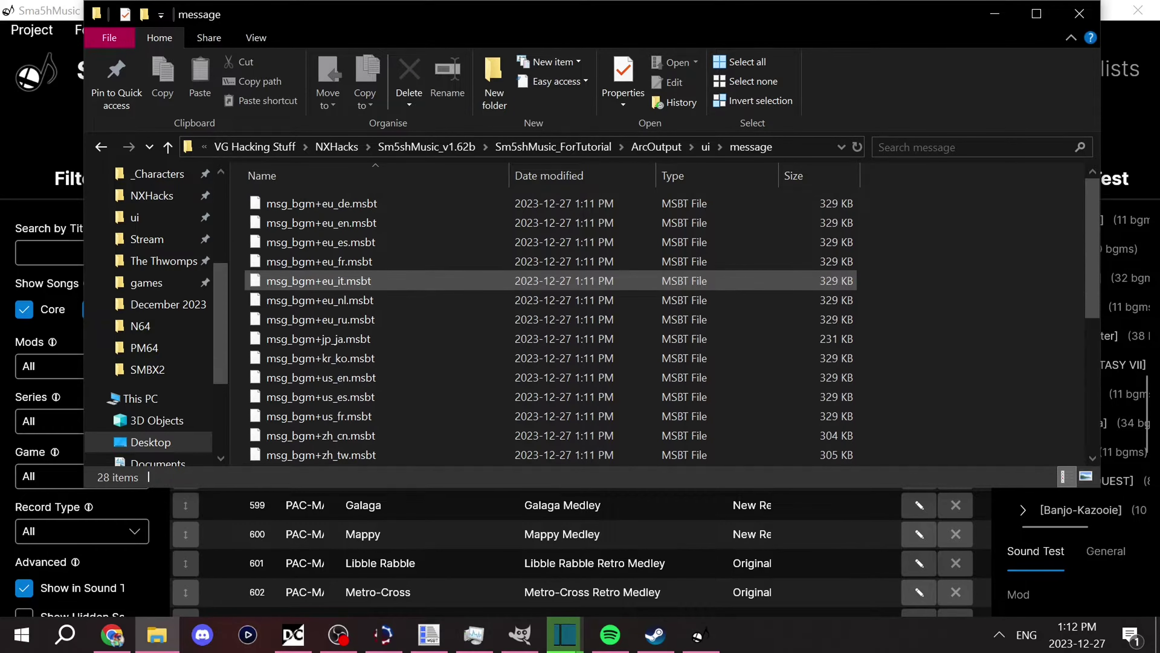
scroll(319, 265, down, 5)
scroll(320, 255, up, 4)
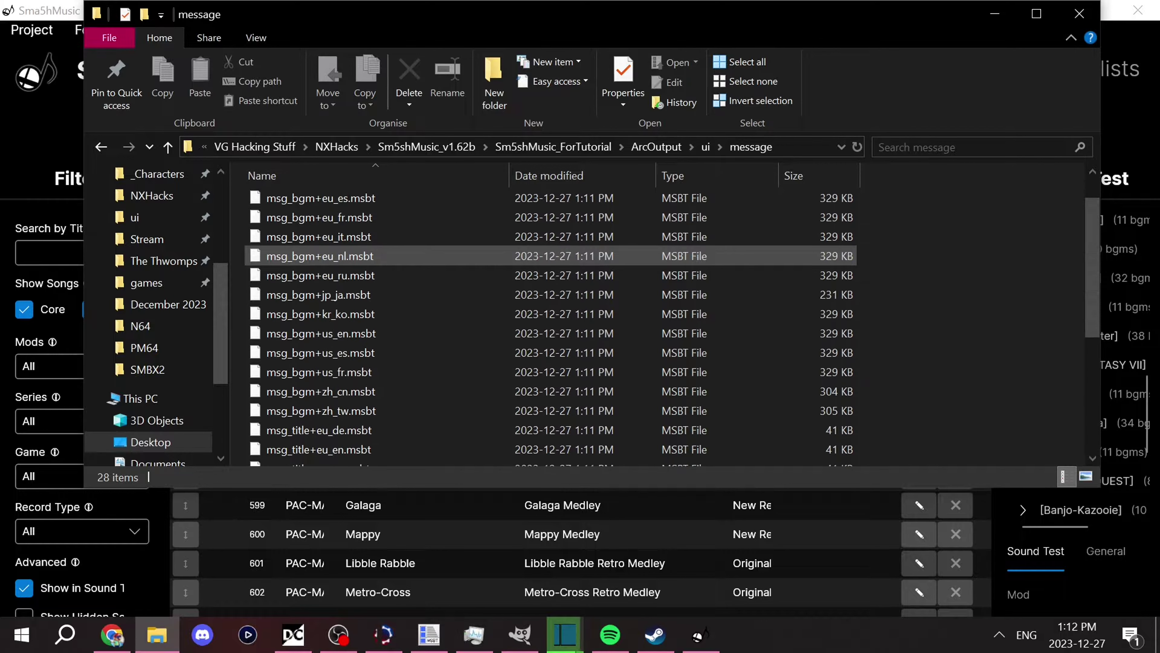
scroll(320, 255, down, 4)
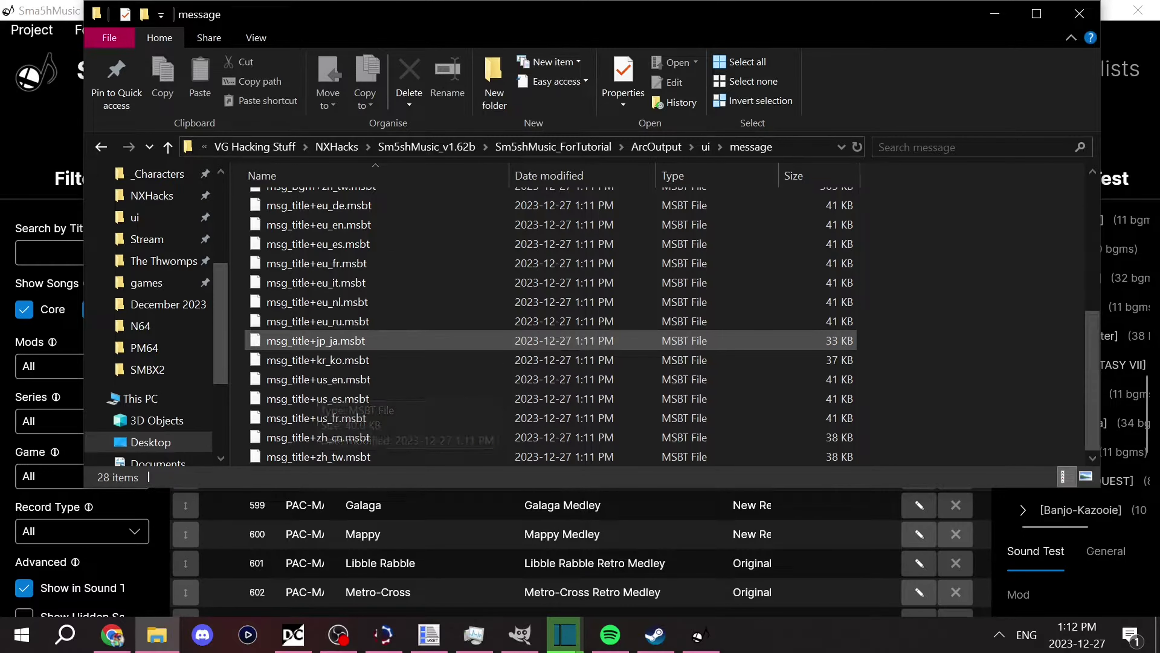
scroll(320, 436, up, 4)
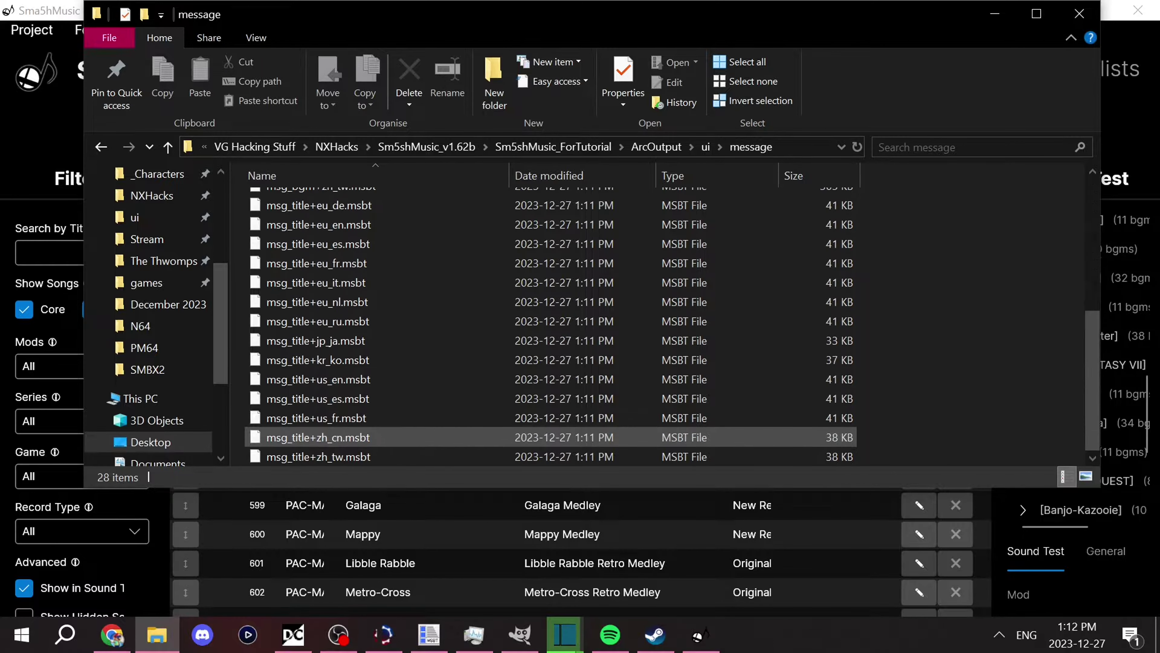
scroll(320, 416, down, 2)
scroll(319, 320, down, 3)
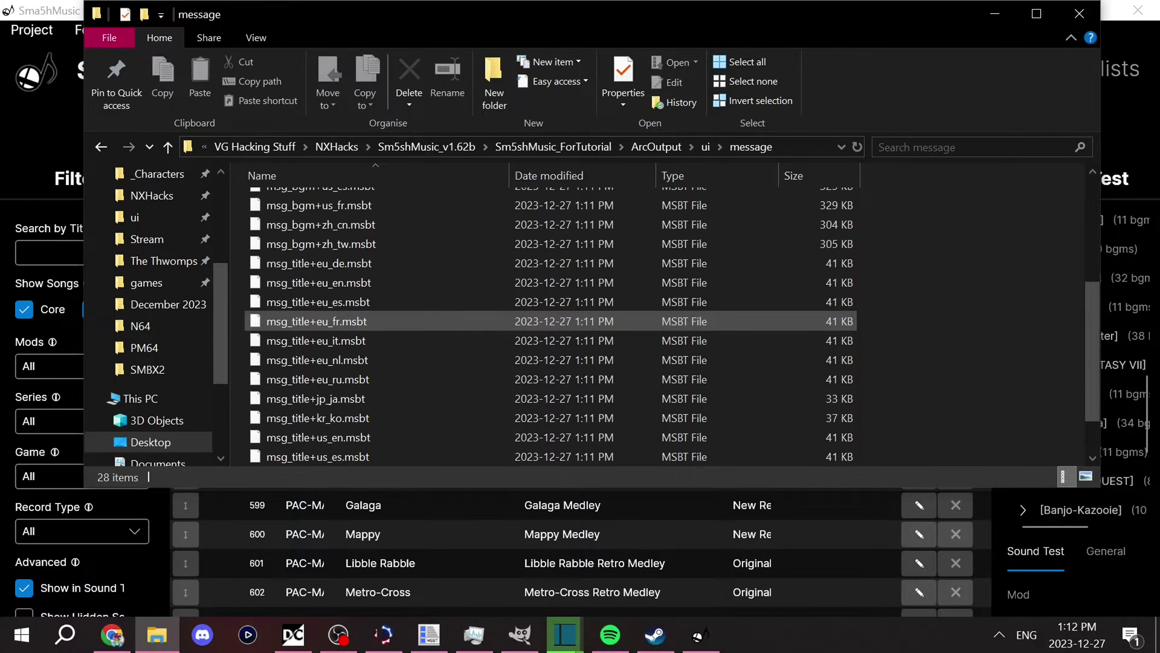
key(alt+Left)
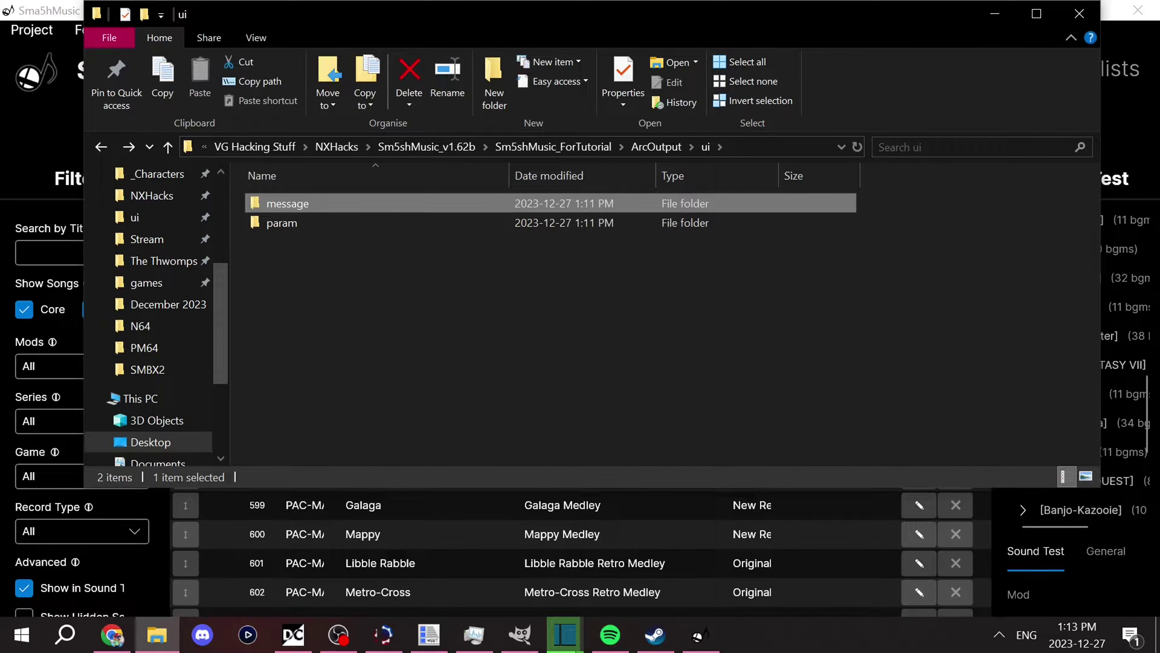
Open the stream;/sound/bgm folder in ArcOutput and examine the bgm_minus10_test nus3audio and nus3bank files.
key(BackSpace)
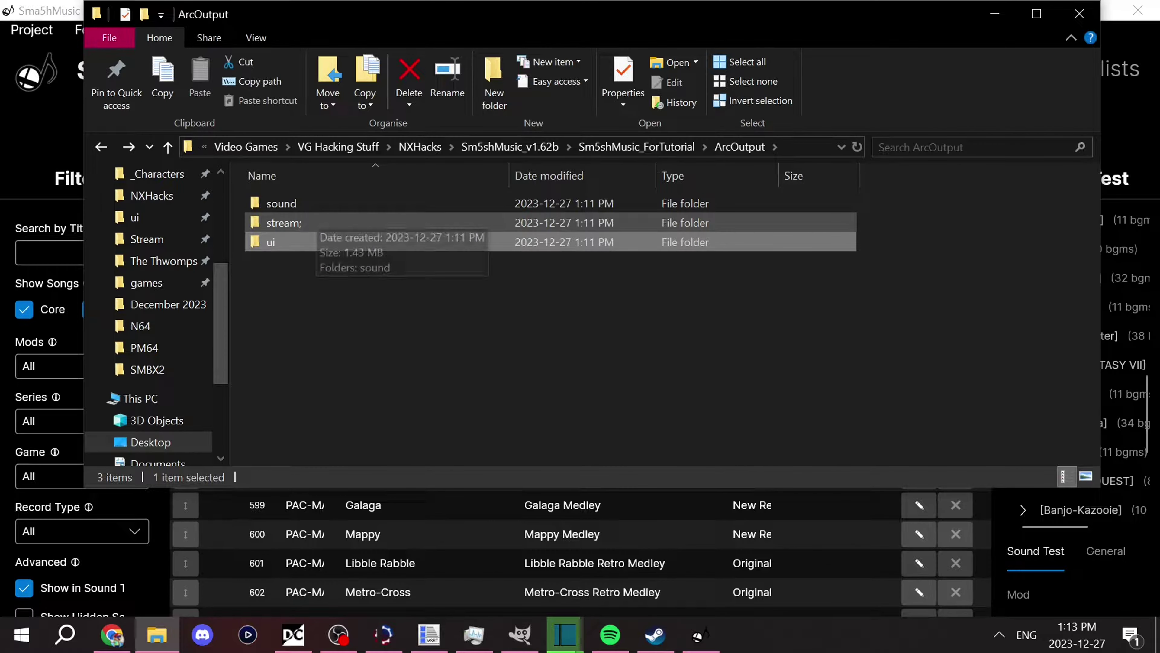
double_click(283, 222)
key(Return)
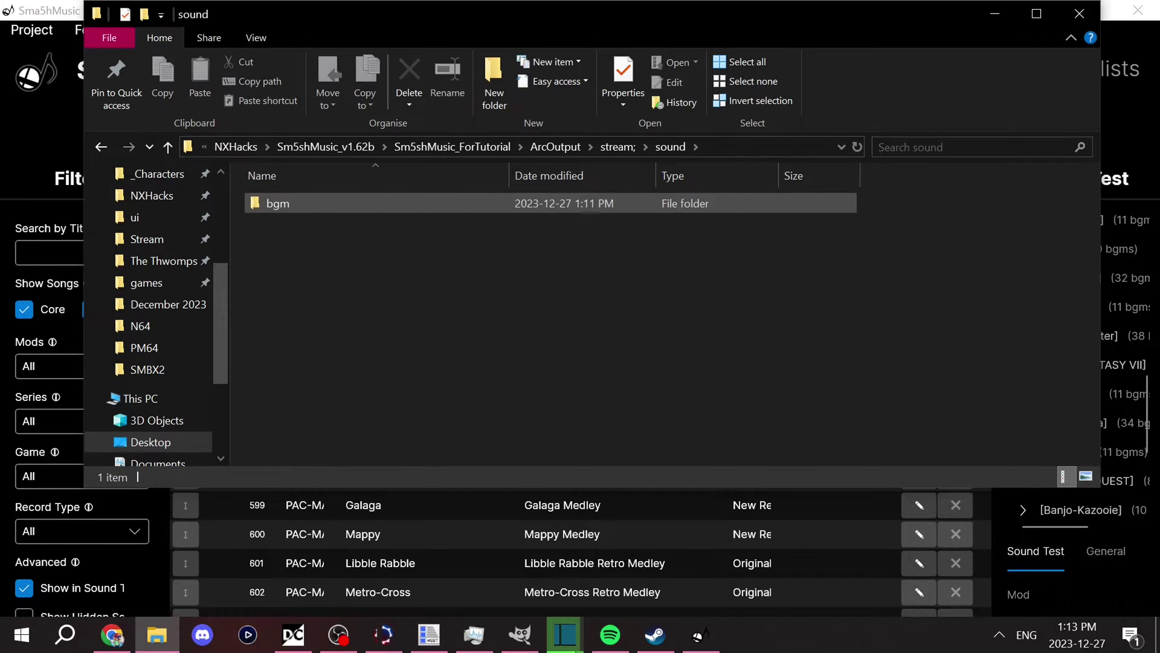
key(Return)
key(Down)
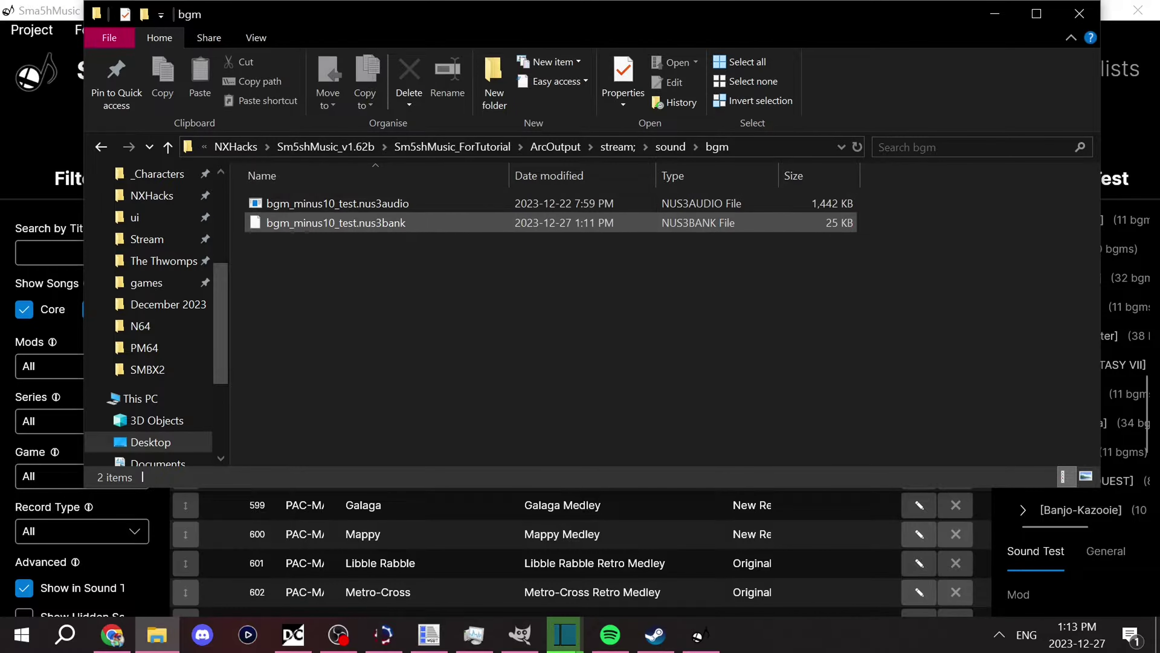
key(Up)
key(Down)
key(Up)
key(Down)
key(Up)
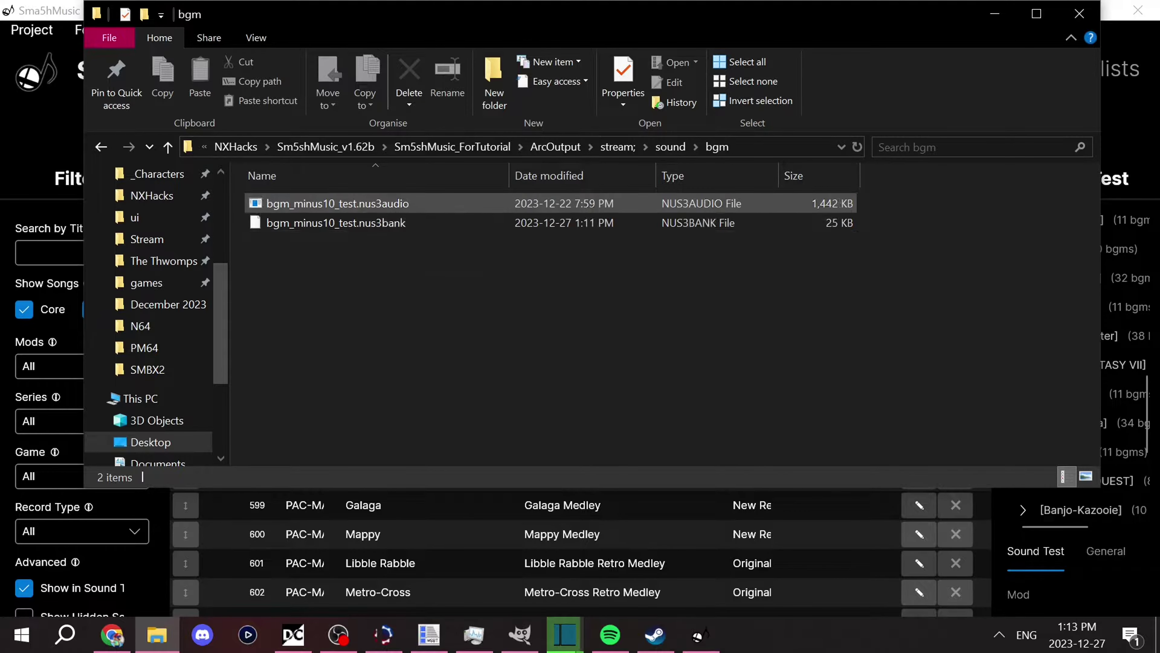
key(Down)
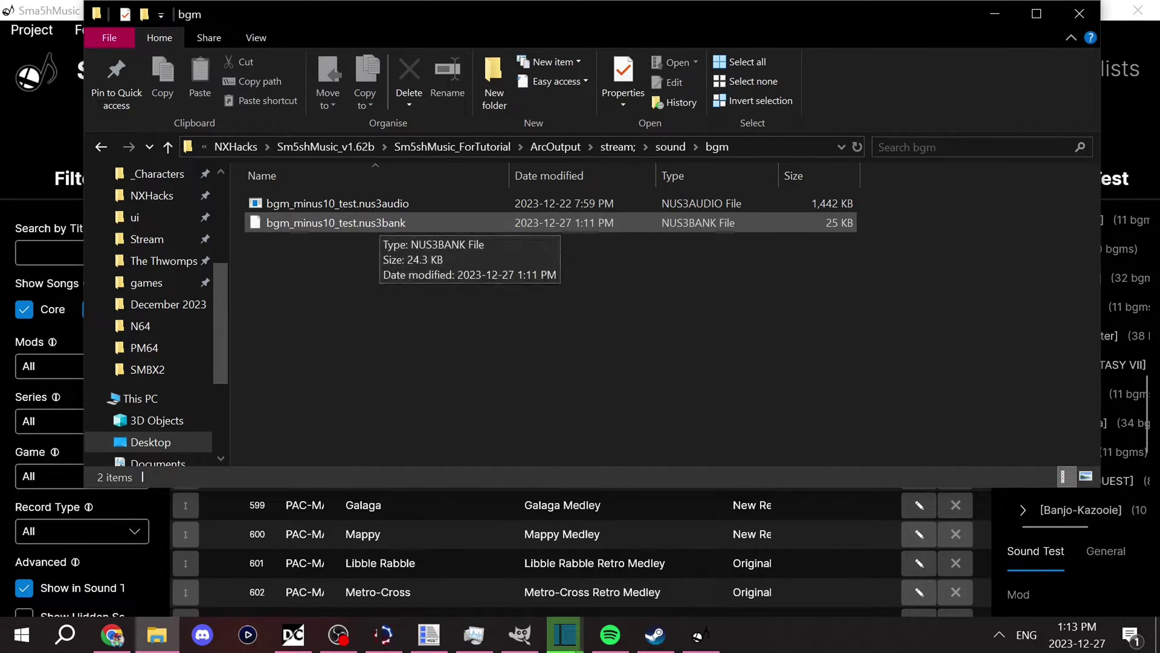
Open the sound/config folder in ArcOutput and inspect its bgm_property.bin file.
key(BackSpace)
key(BackSpace)
key(BackSpace)
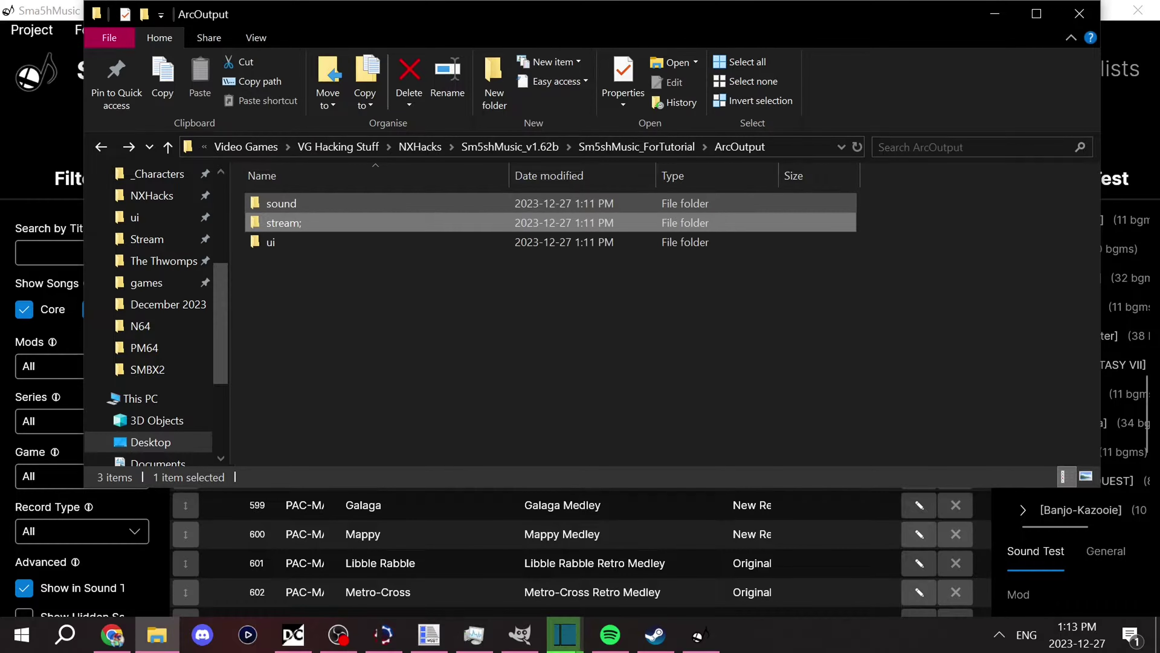
key(Up)
key(Return)
key(Return)
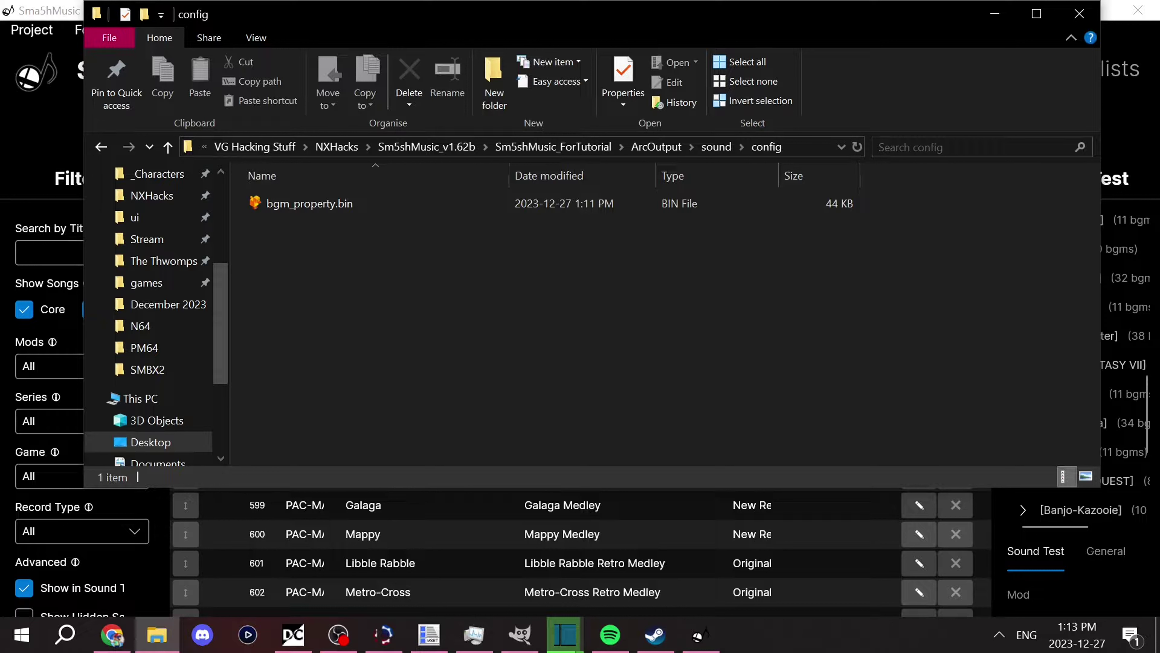
click(347, 203)
click(479, 283)
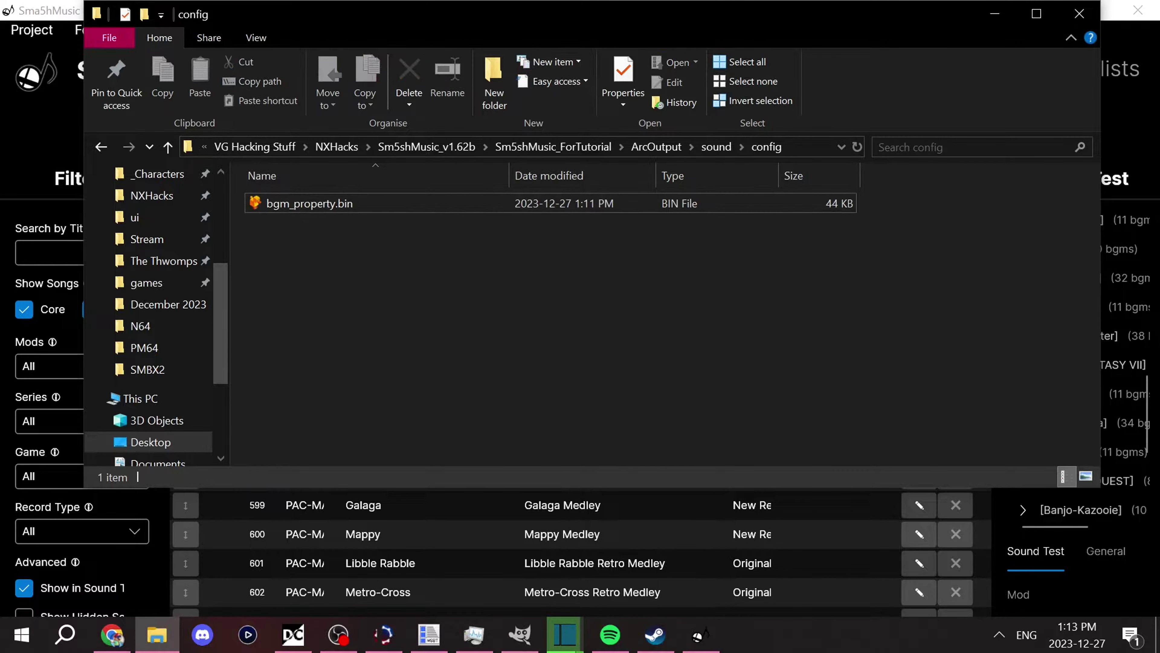
drag(594, 12, 610, 59)
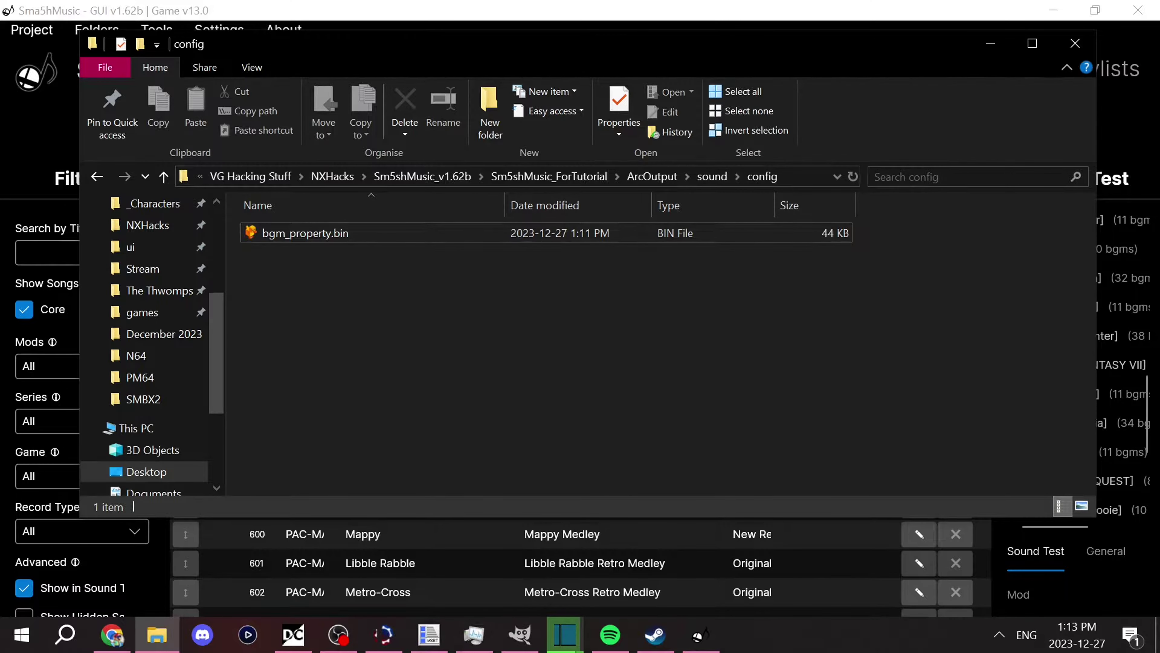
click(347, 233)
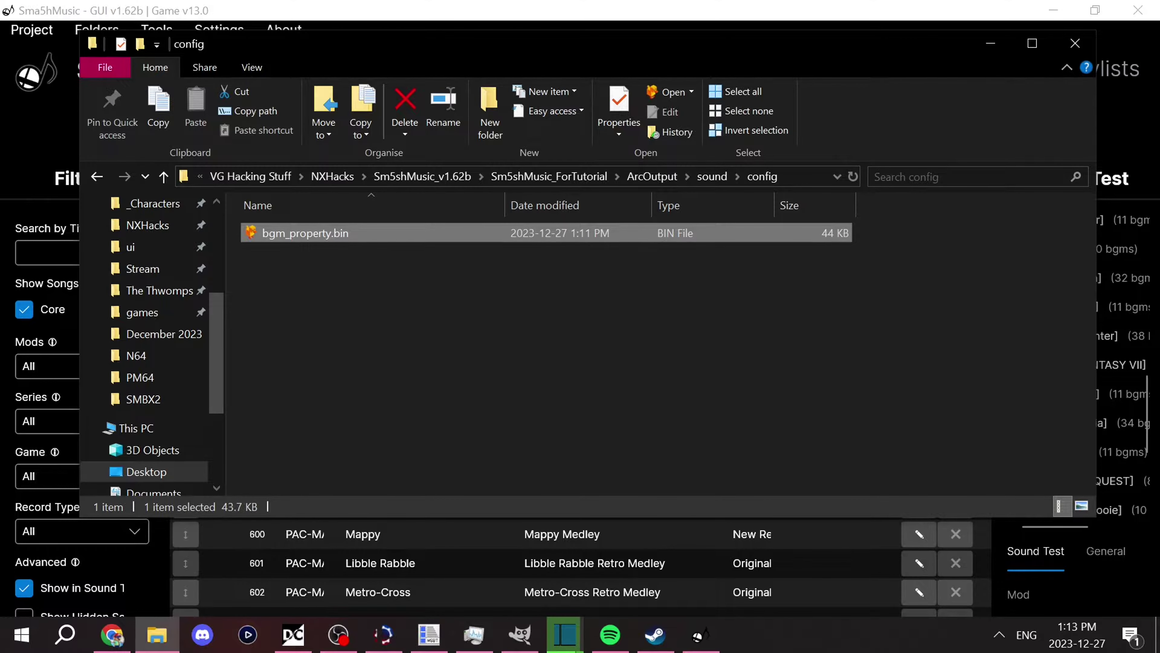
Go back up to the Sm5shMusic_ForTutorial folder and switch to the Sma5hMusic window.
key(alt+Up)
key(alt+Up)
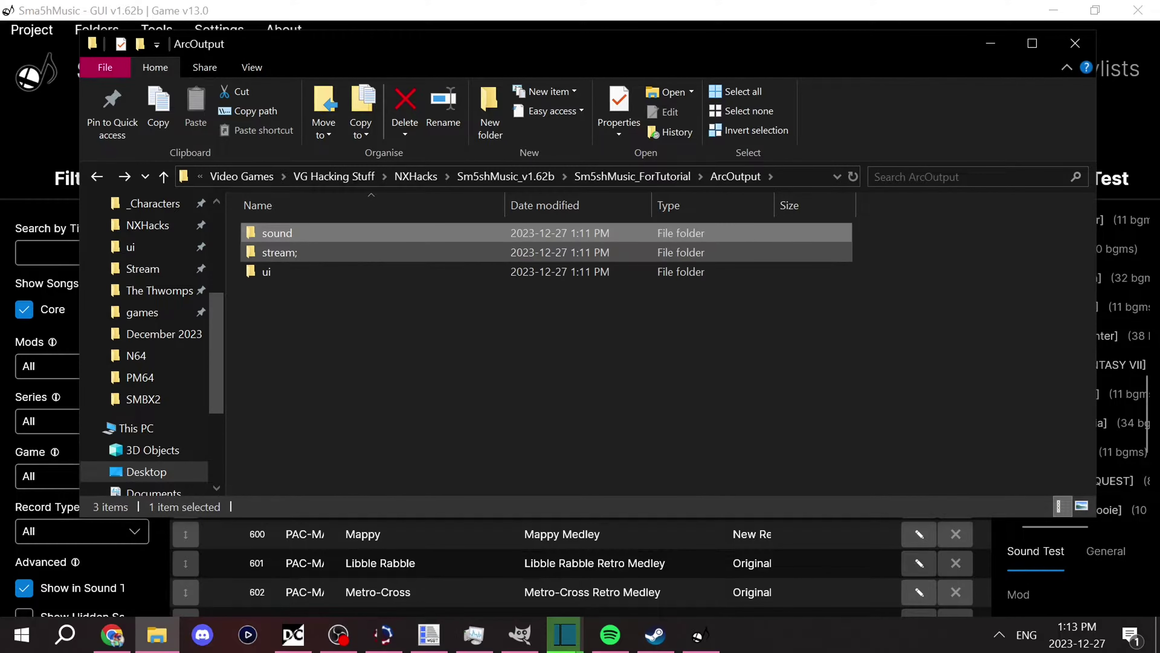
key(alt+Up)
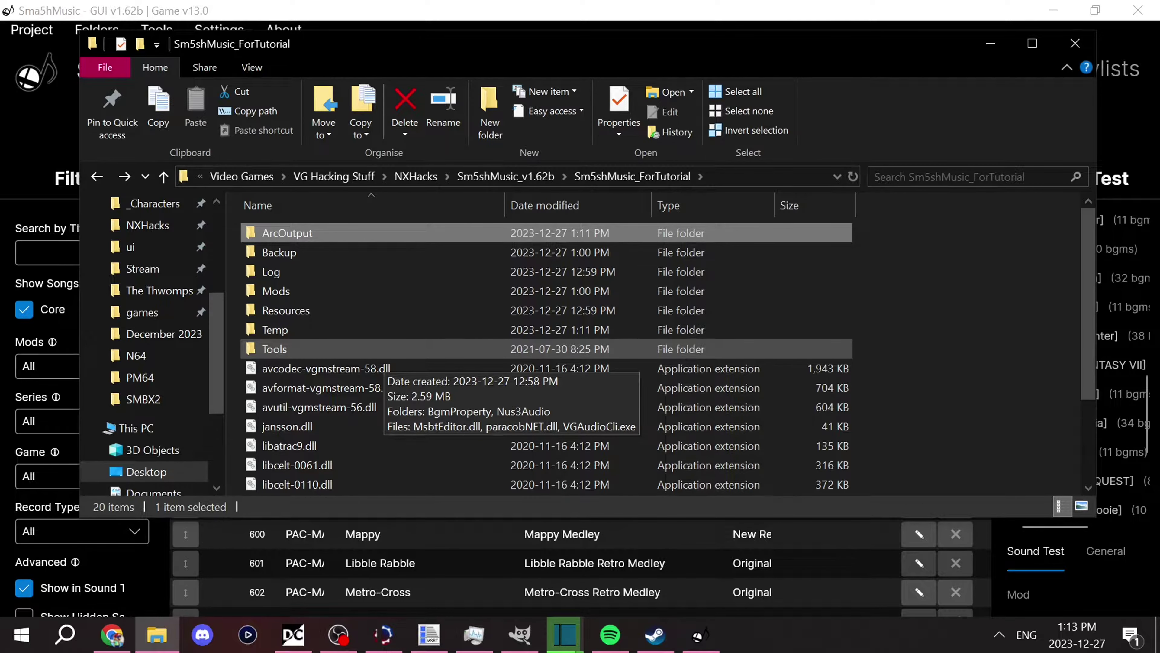
drag(370, 48, 413, 123)
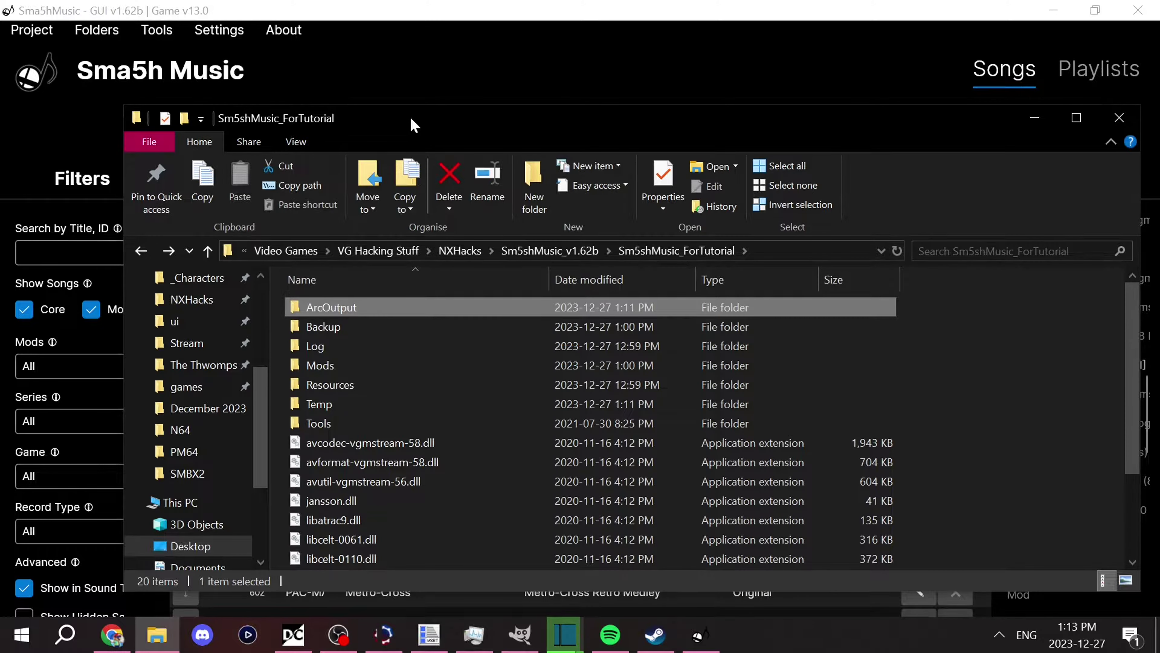
click(413, 89)
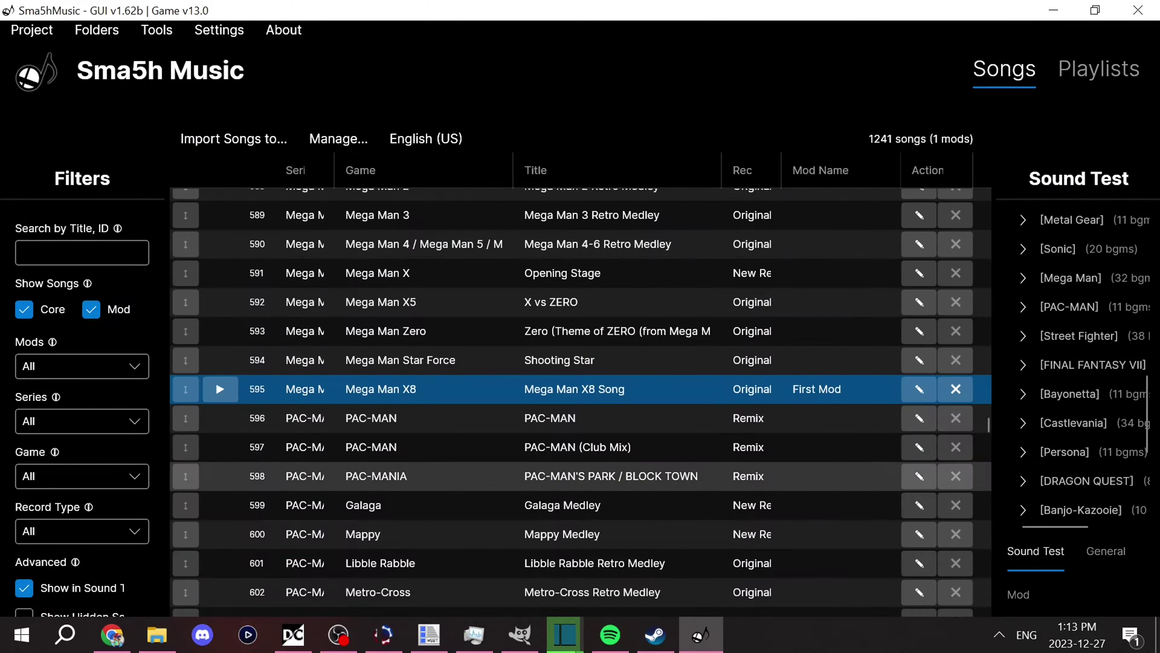
scroll(548, 478, down, 13)
scroll(580, 402, down, 5)
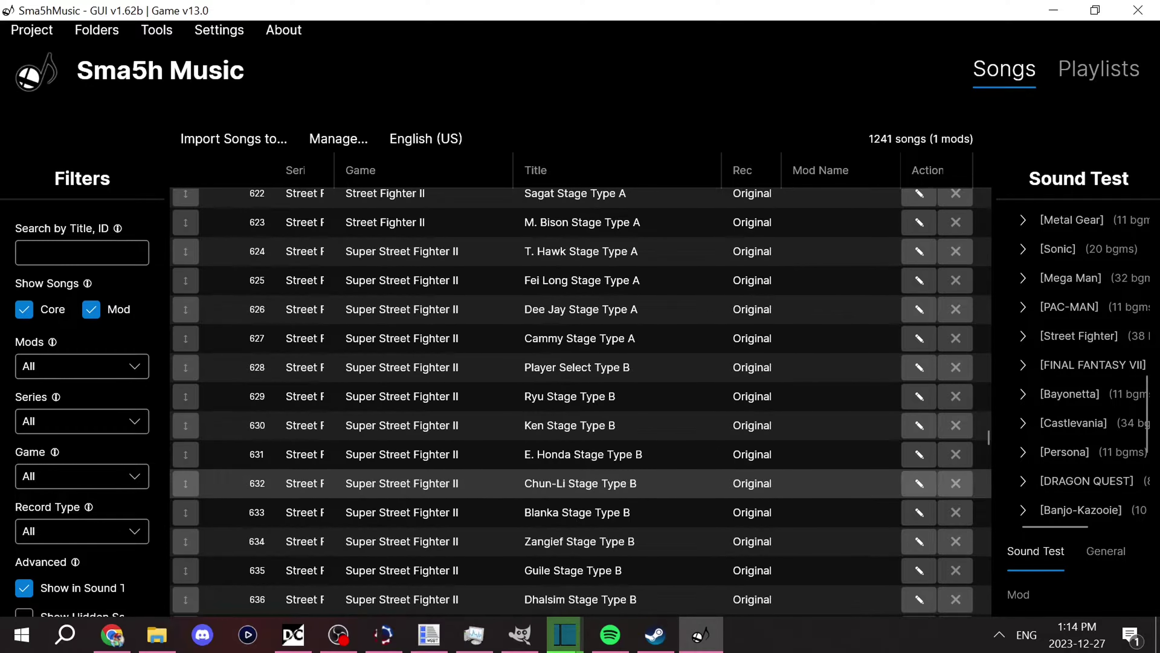
scroll(580, 483, up, 3)
scroll(580, 476, up, 3)
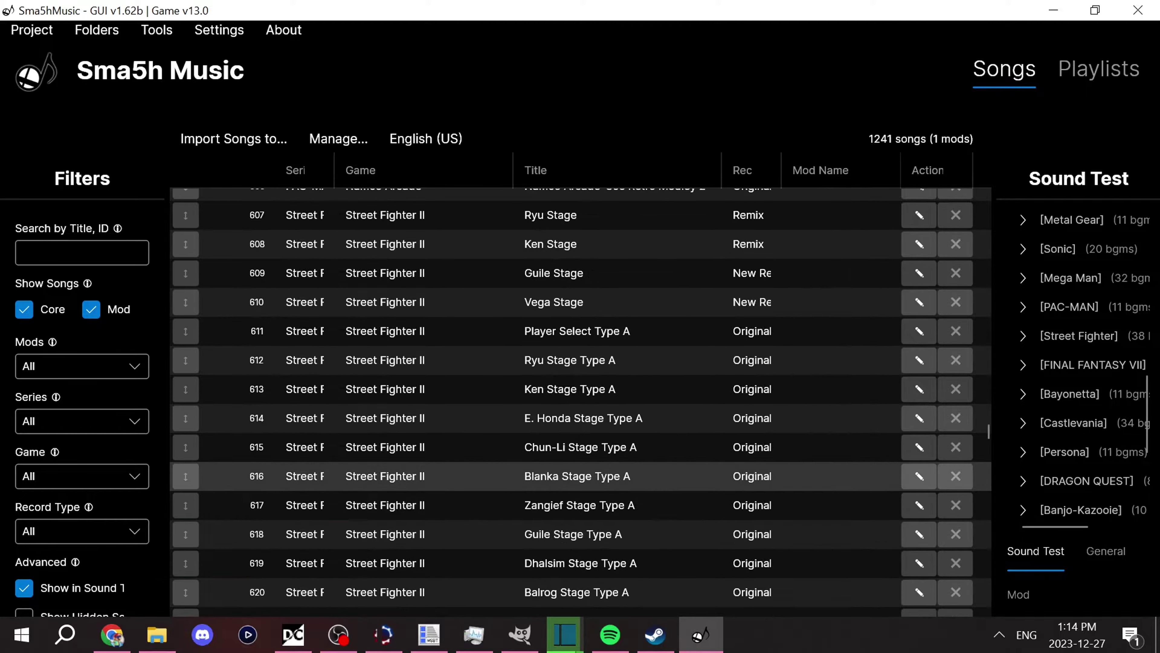
scroll(580, 476, up, 3)
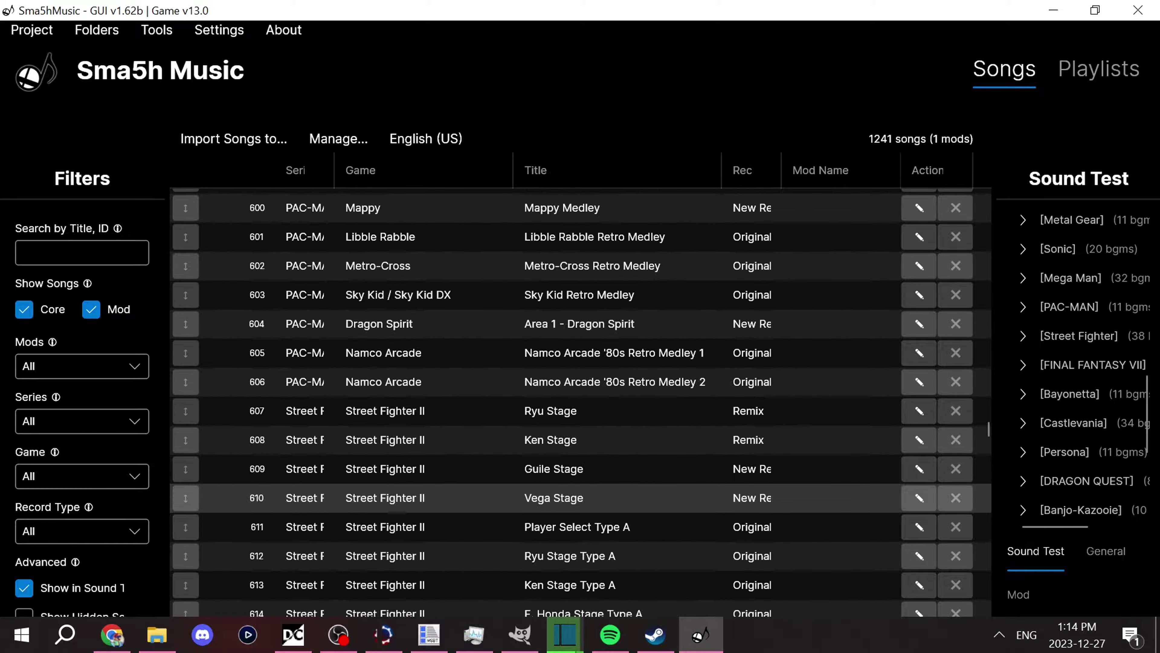